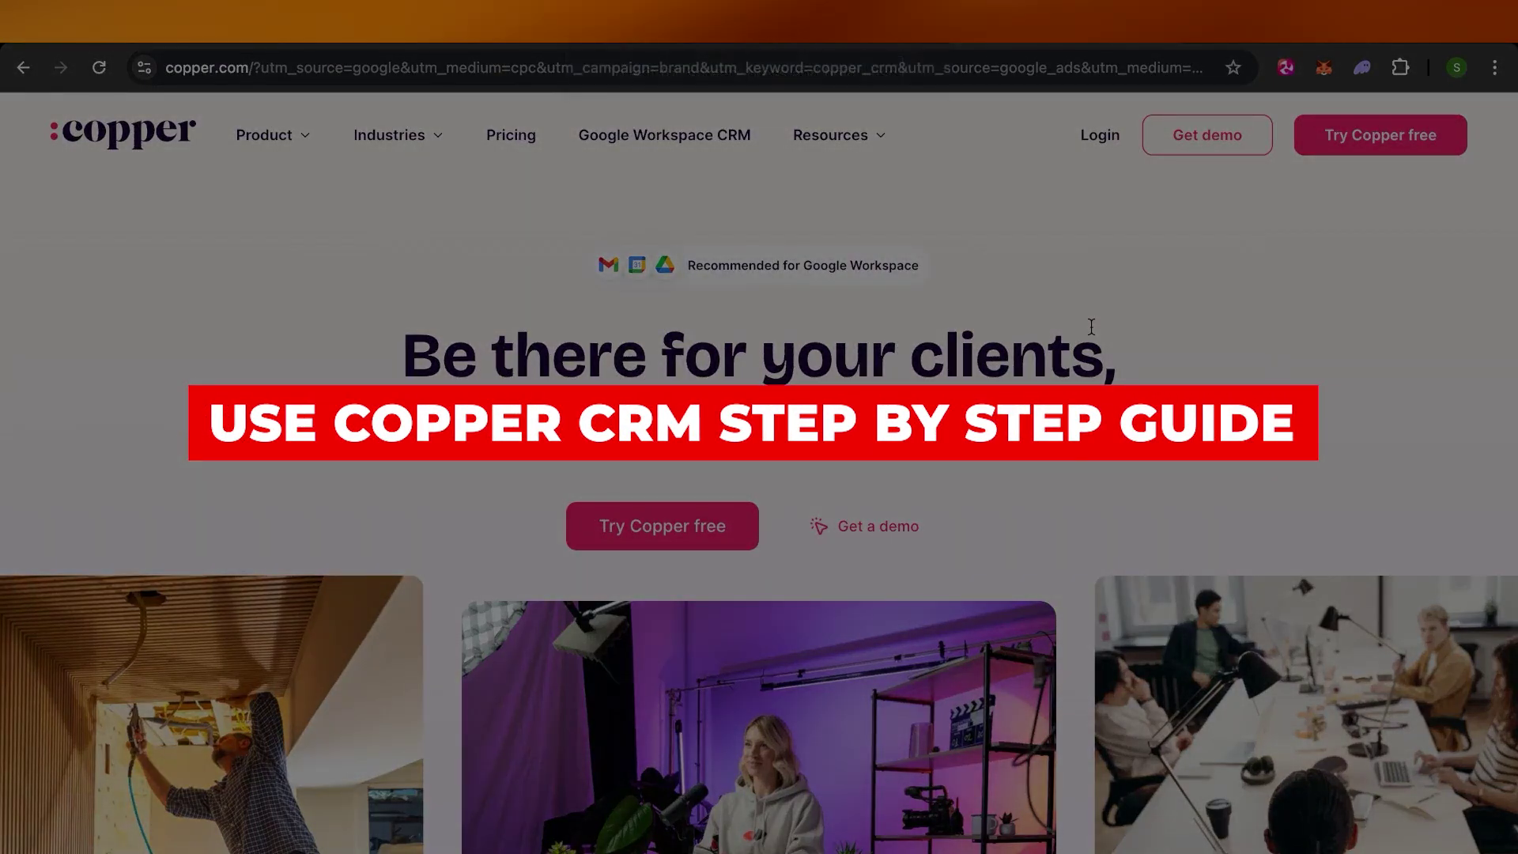
# Browse the copper.com homepage, then show the Product menu's Features overview
pyautogui.scroll(-10, 1091, 326)
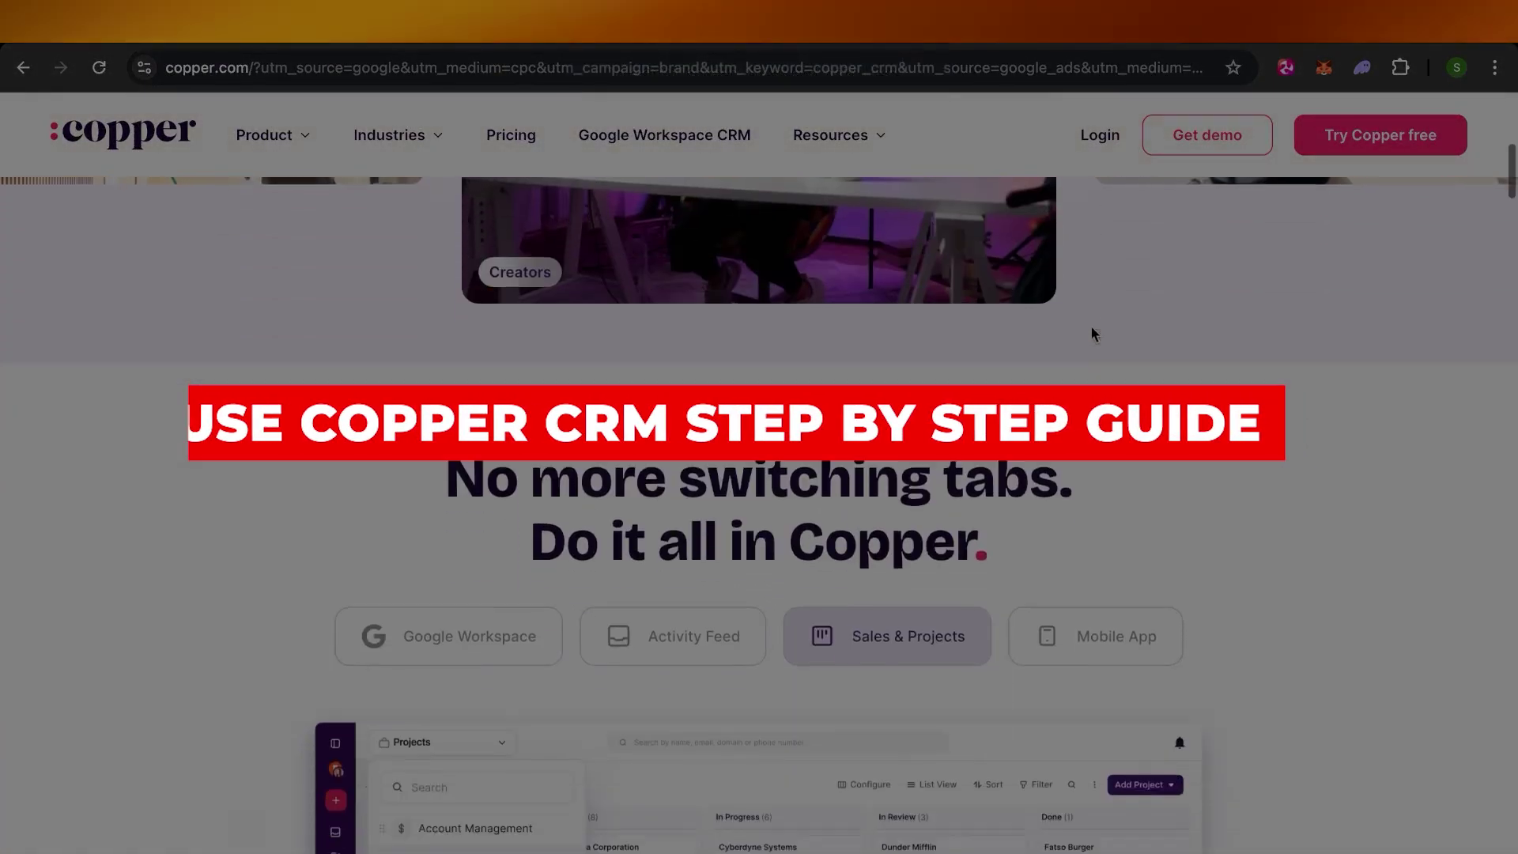
pyautogui.scroll(-10, 1093, 333)
pyautogui.scroll(4, 1093, 333)
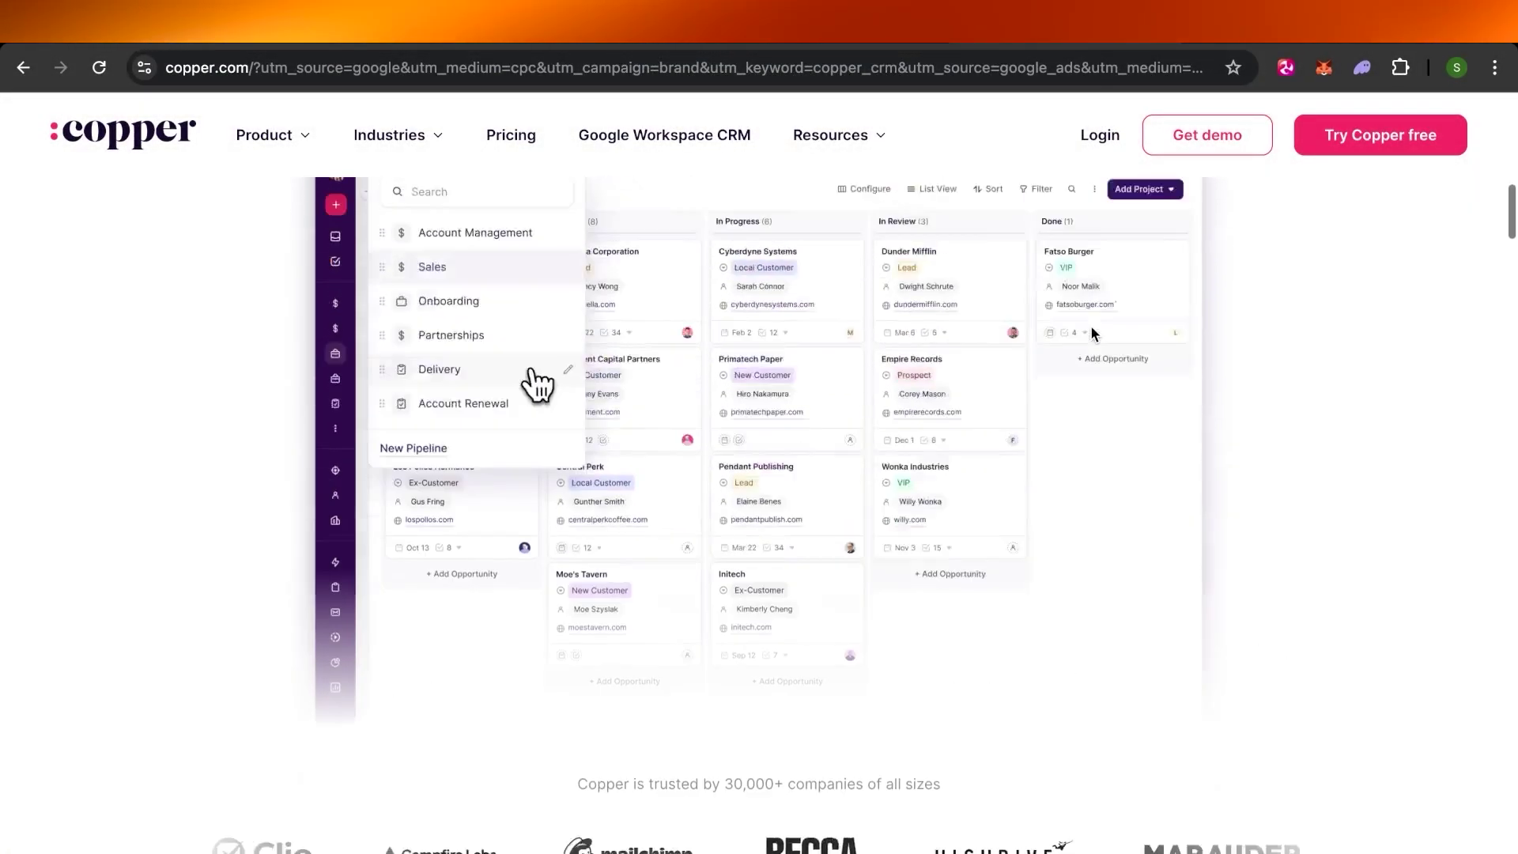
pyautogui.scroll(10, 1093, 333)
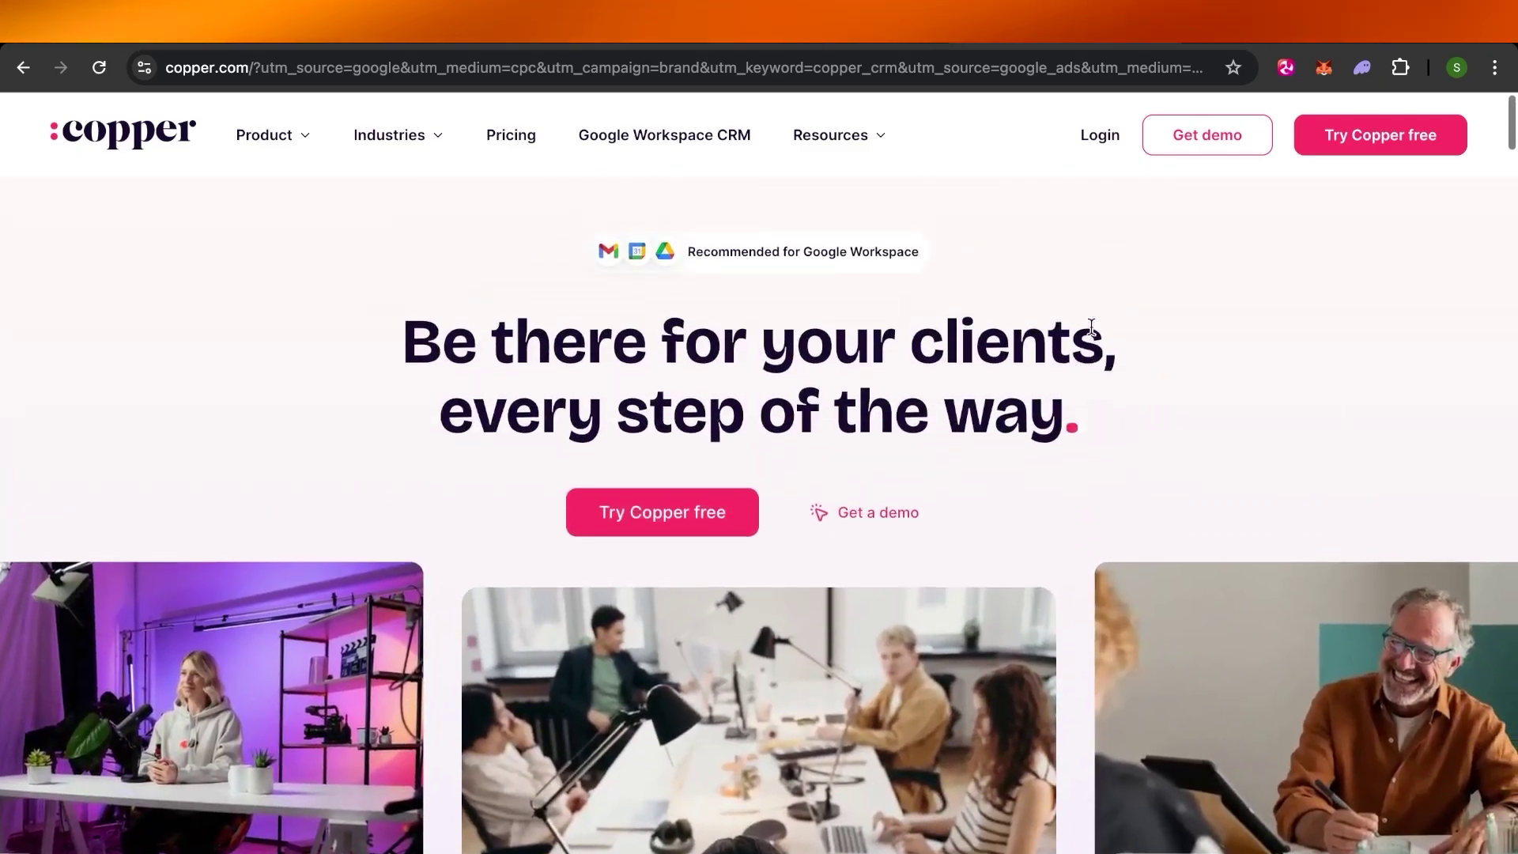
pyautogui.scroll(-4, 1091, 326)
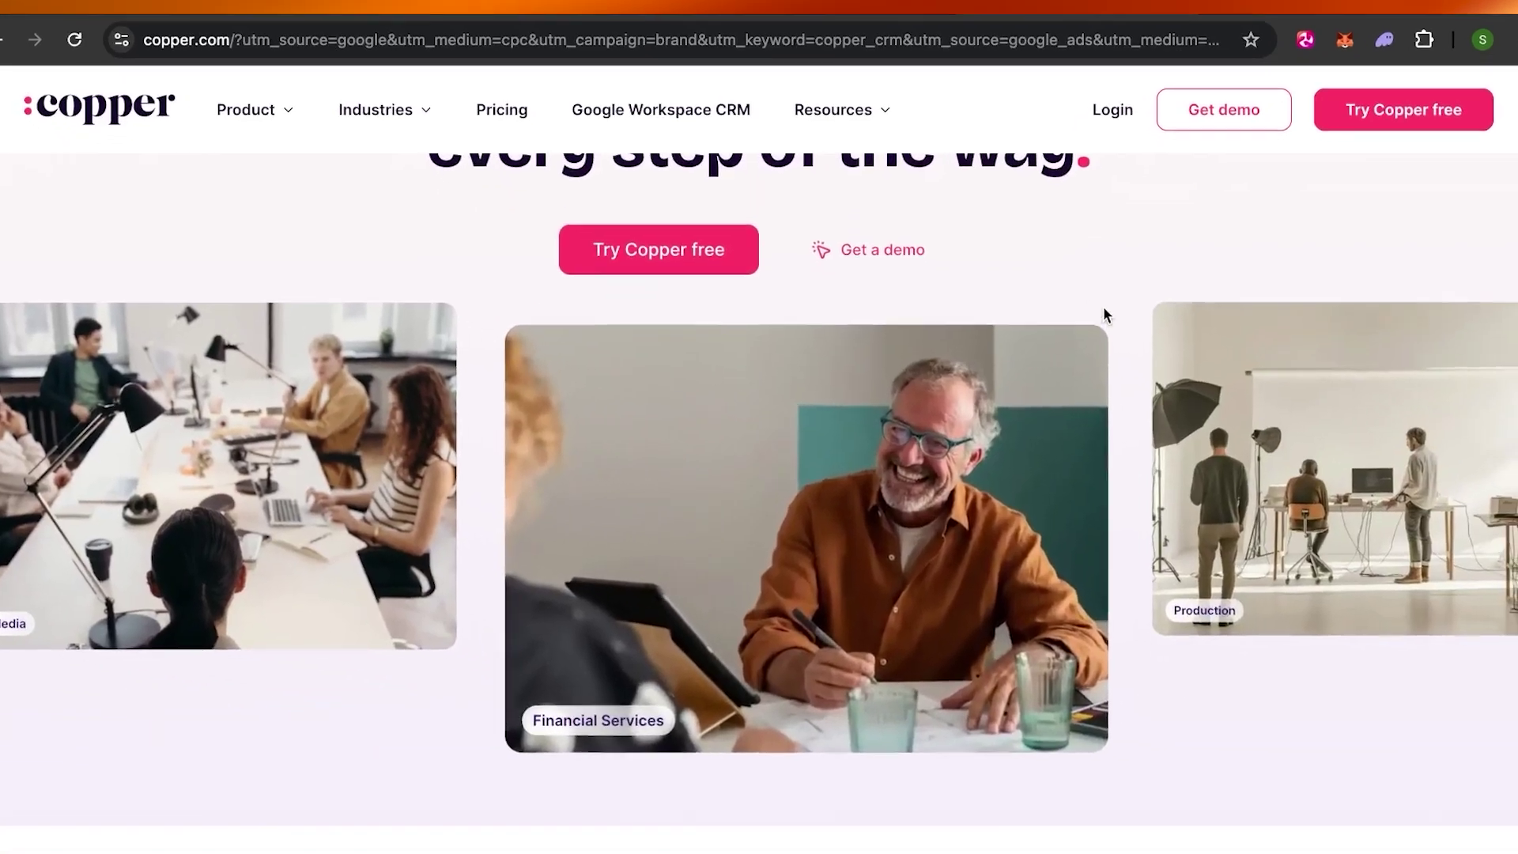
pyautogui.scroll(-10, 1107, 310)
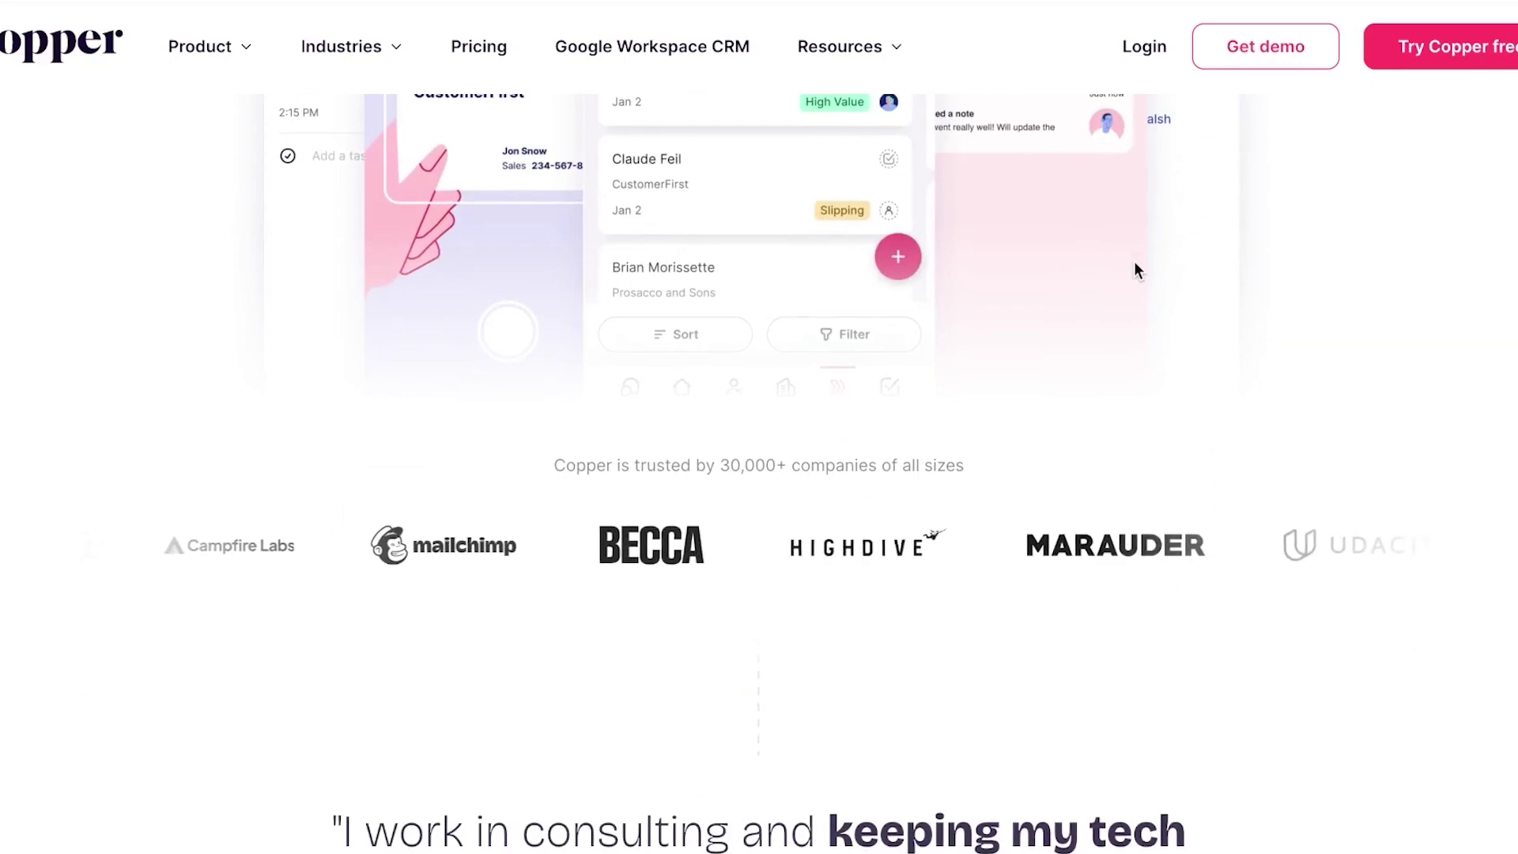
pyautogui.scroll(12, 1134, 261)
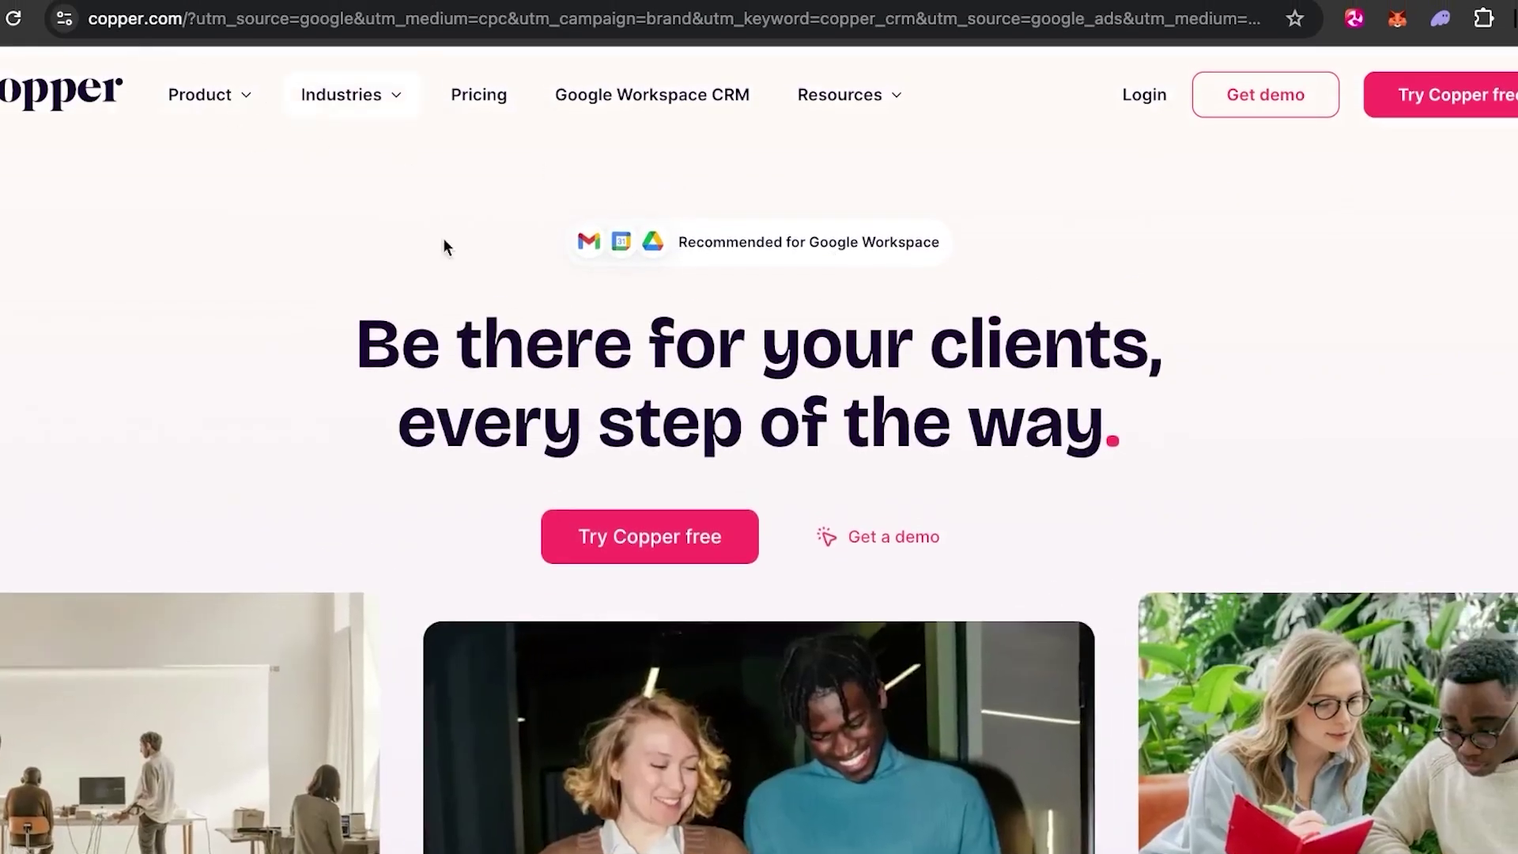
pyautogui.scroll(-15, 847, 553)
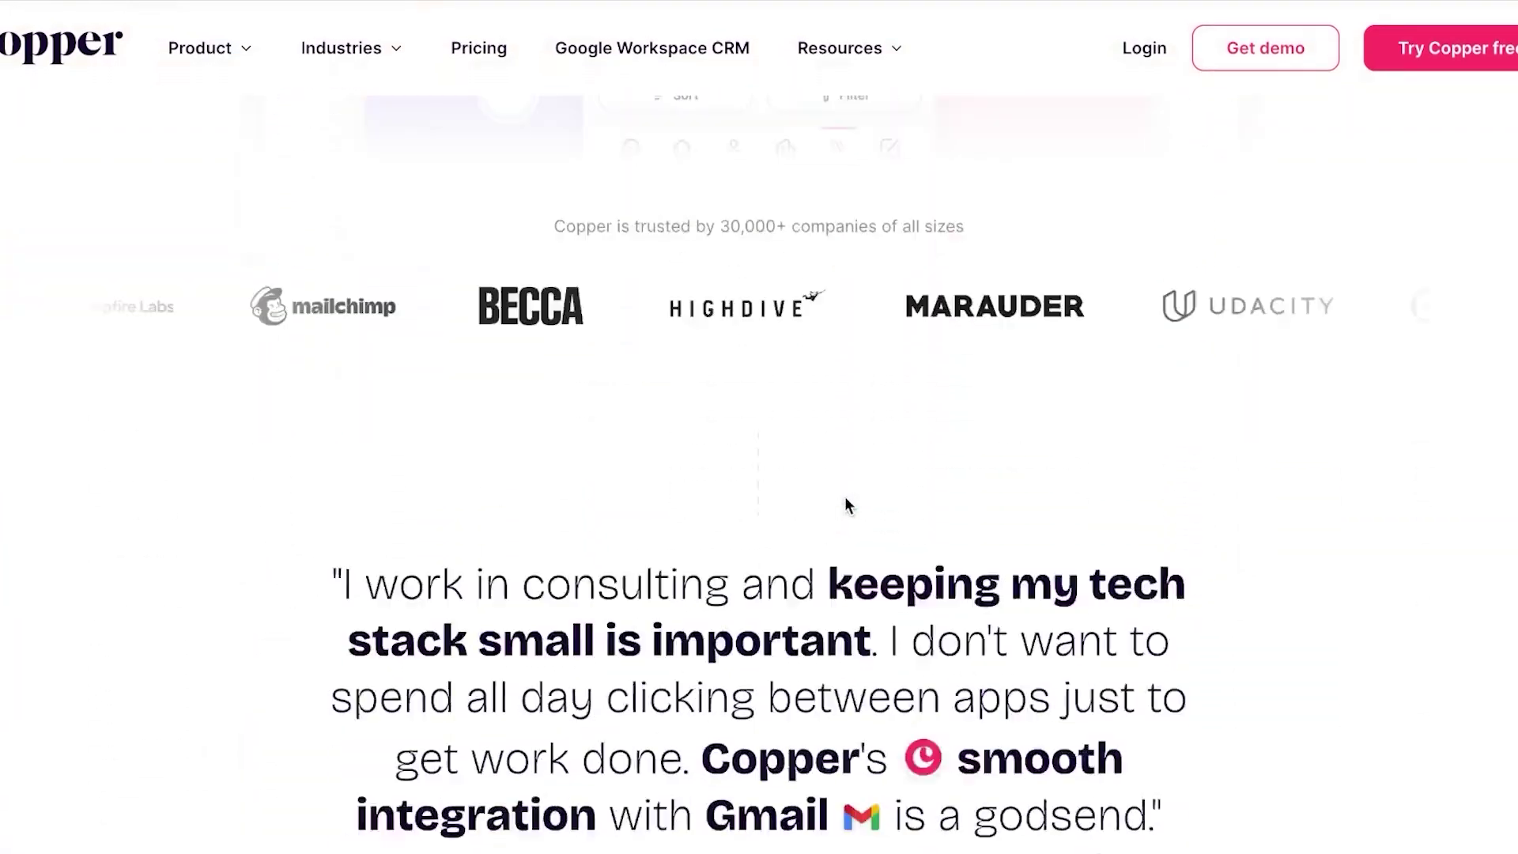
pyautogui.scroll(-15, 844, 500)
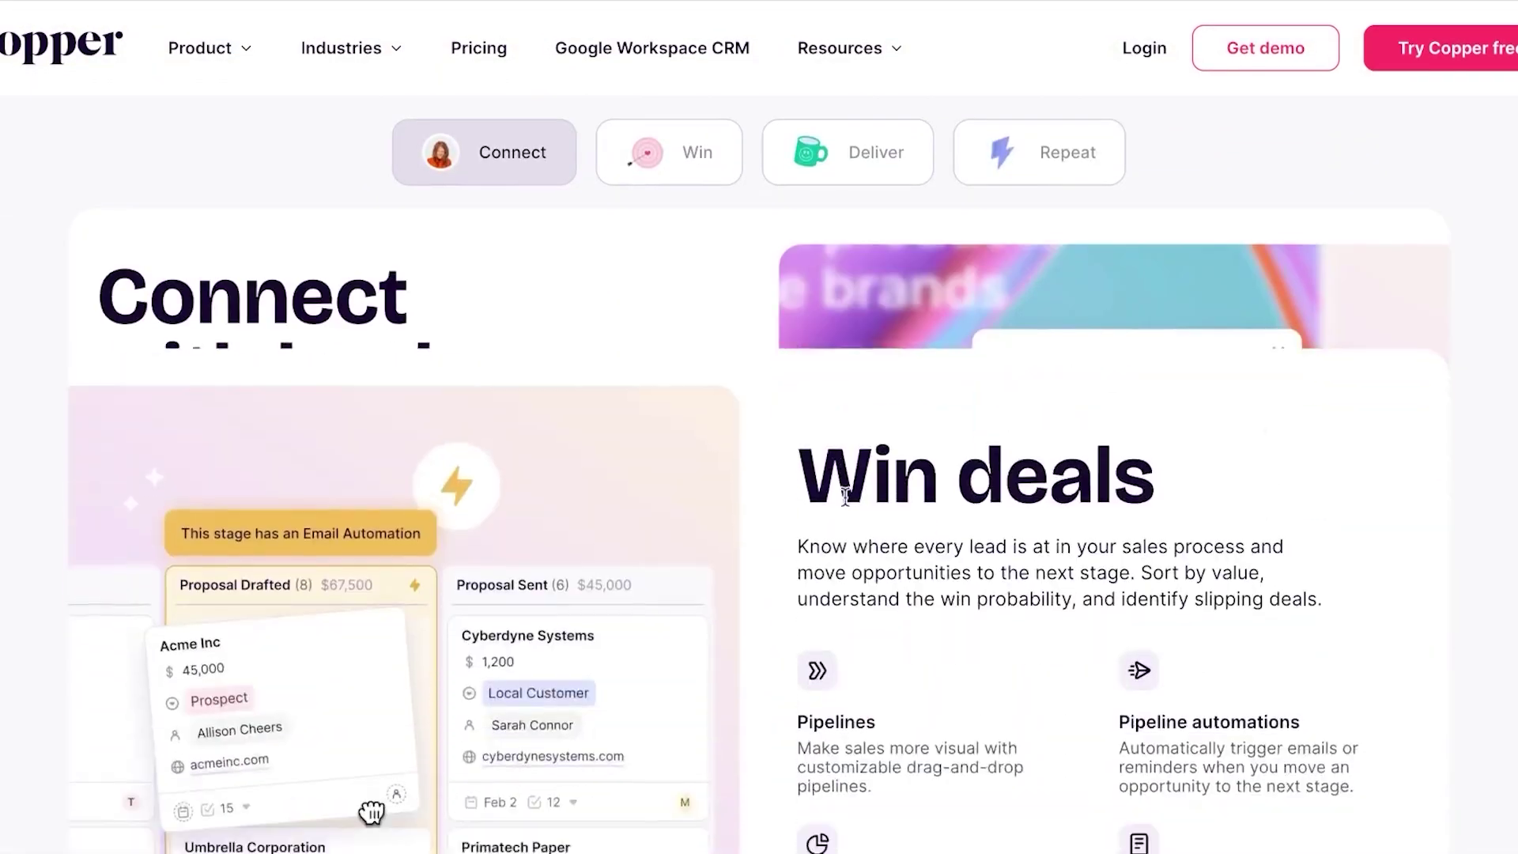
pyautogui.scroll(20, 844, 496)
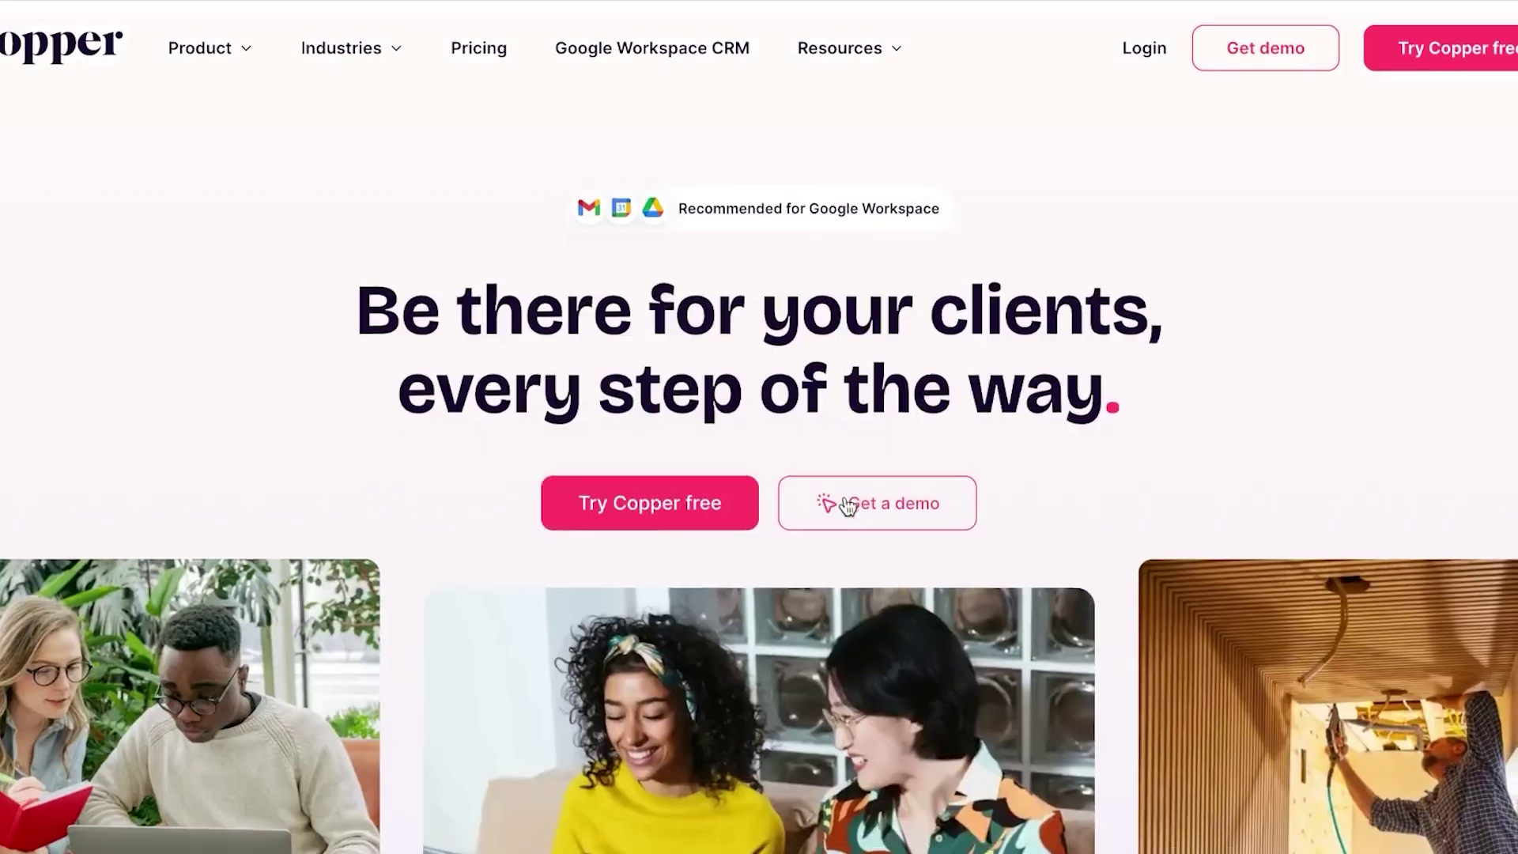
pyautogui.scroll(-1, 848, 506)
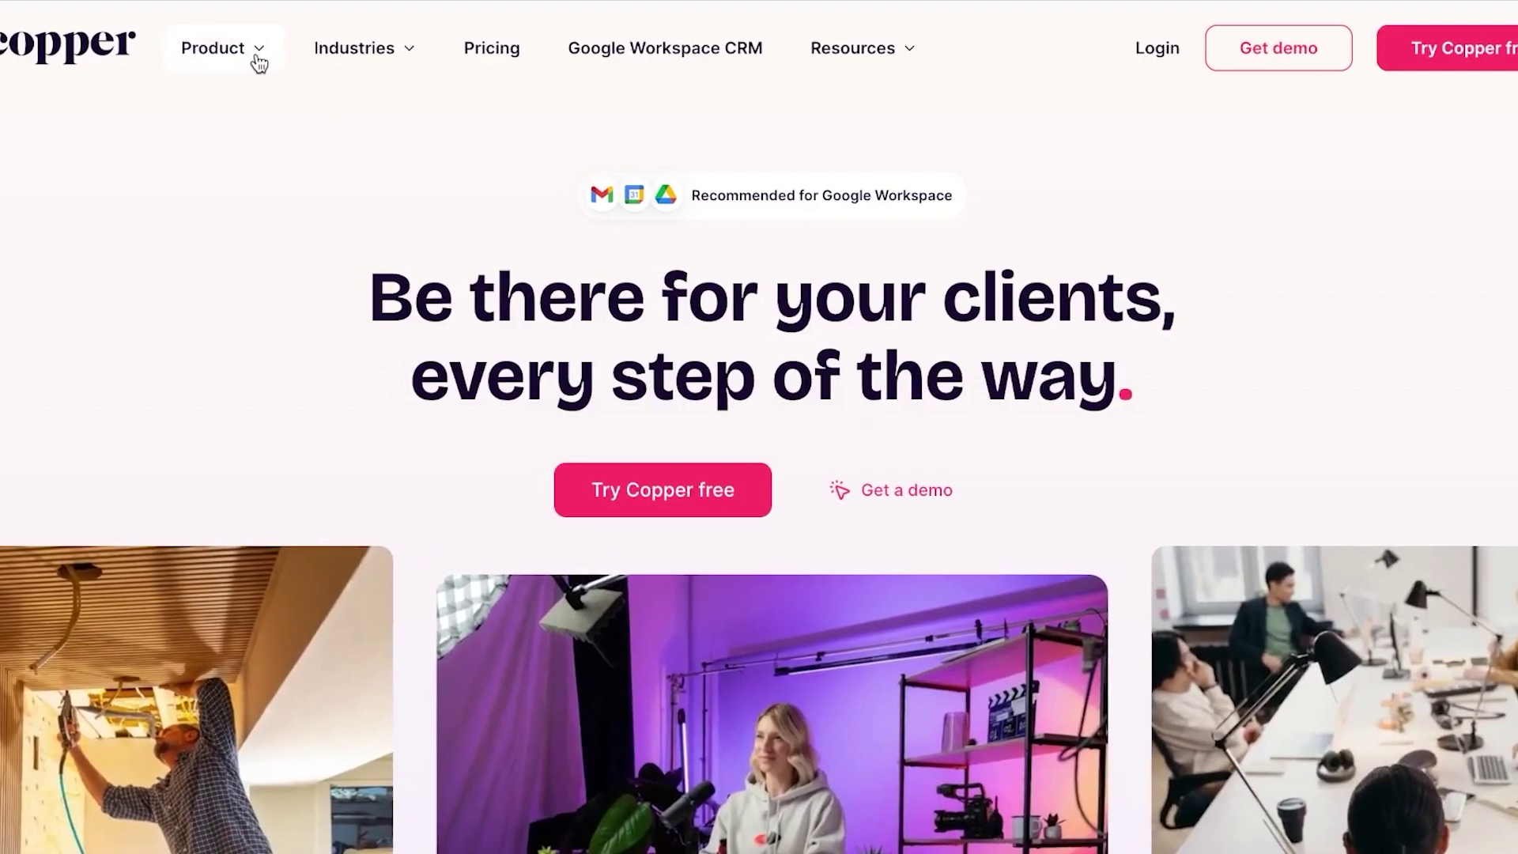
pyautogui.click(259, 63)
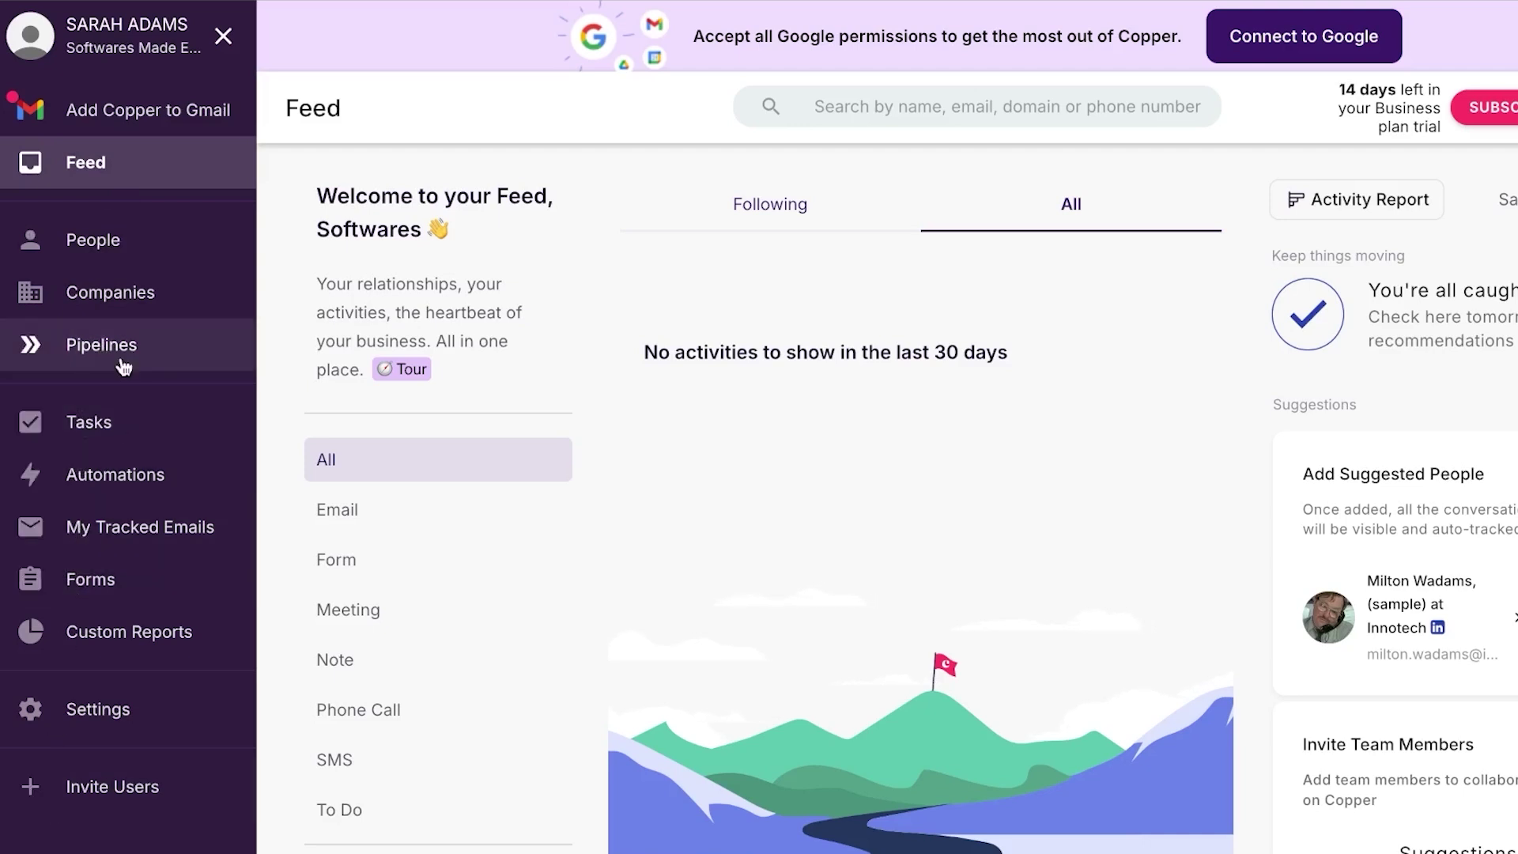
# Leave the Feed for the empty People page with its add and import options
pyautogui.click(112, 263)
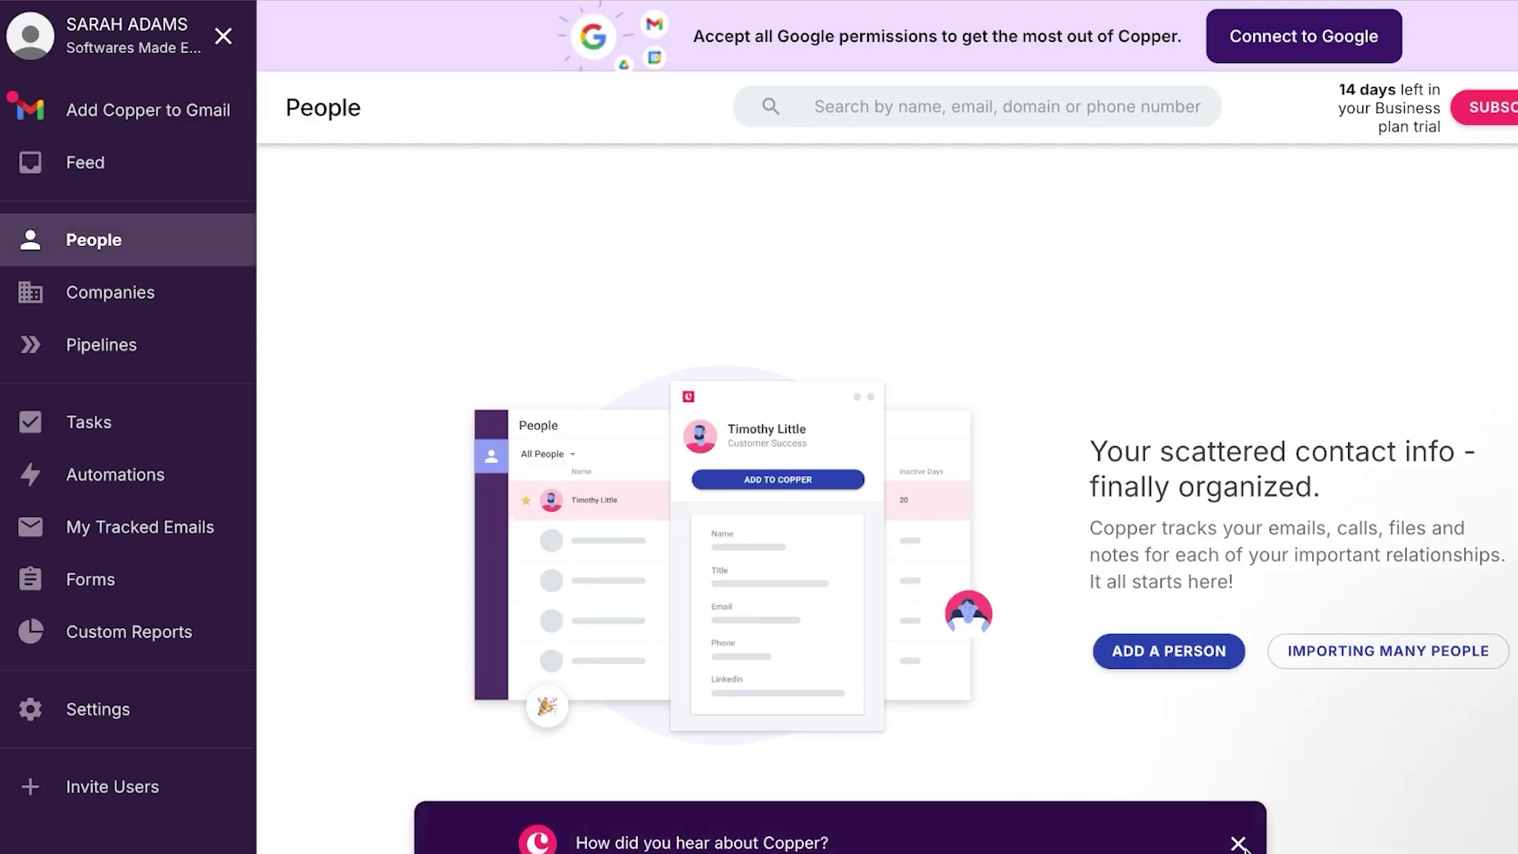
# Start a new person, entering first and last name and creating the new company TSG
pyautogui.click(1209, 655)
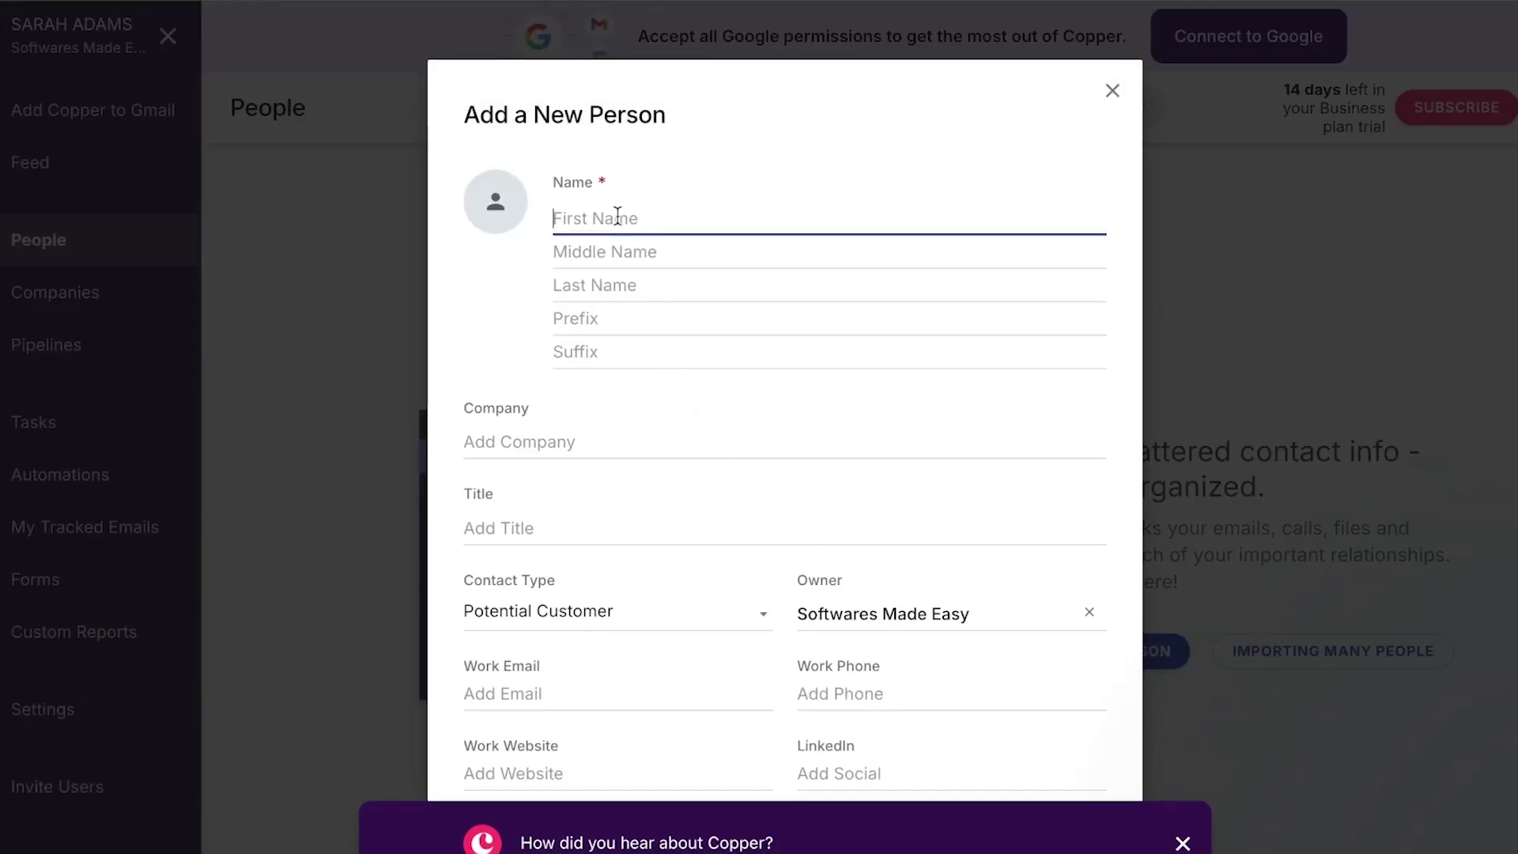
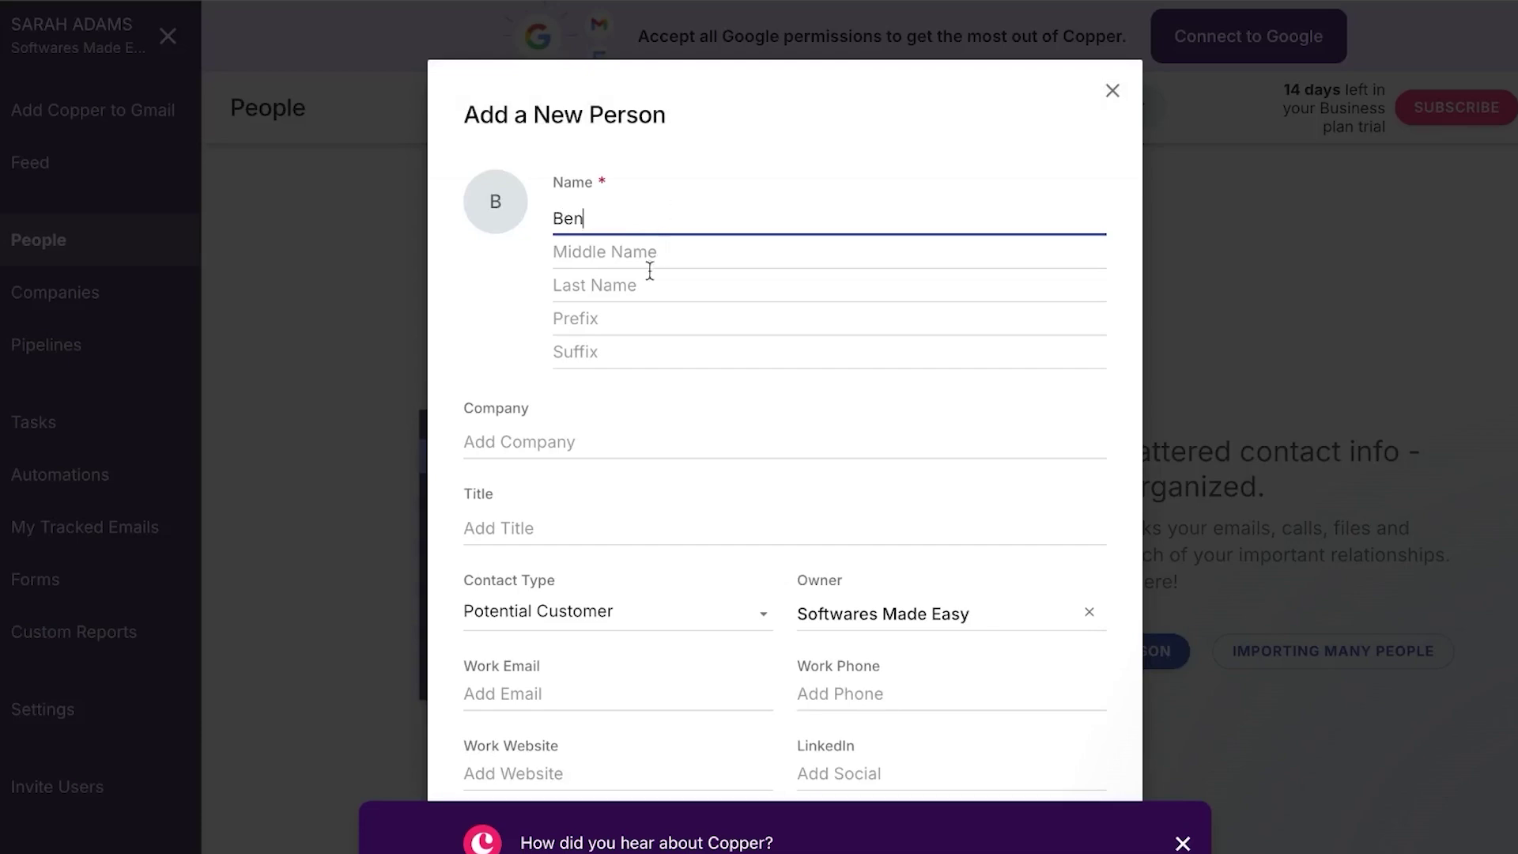
pyautogui.click(628, 285)
pyautogui.click(544, 444)
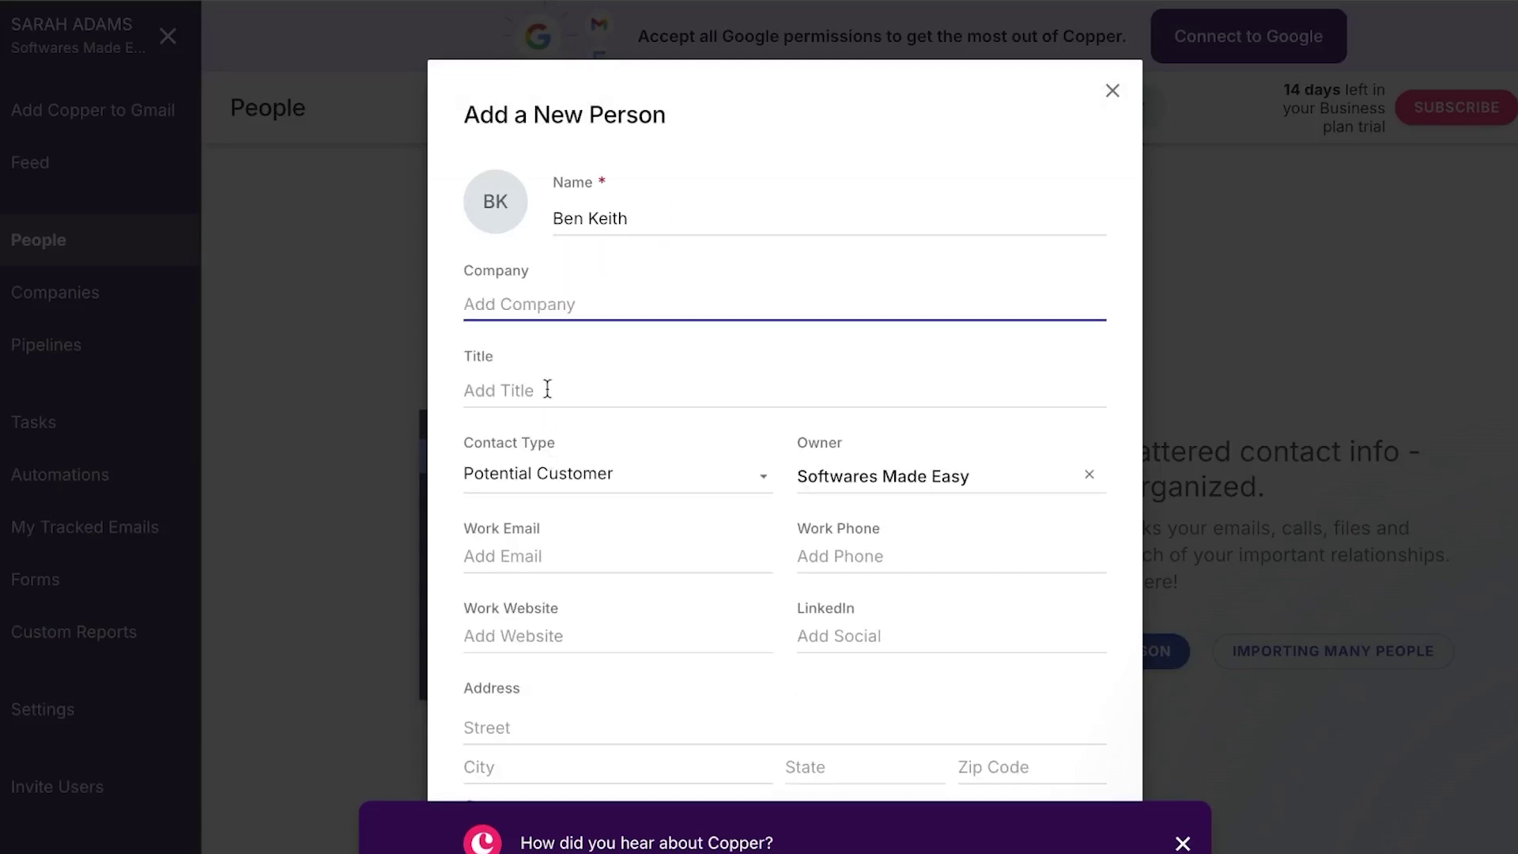
pyautogui.write('TSG')
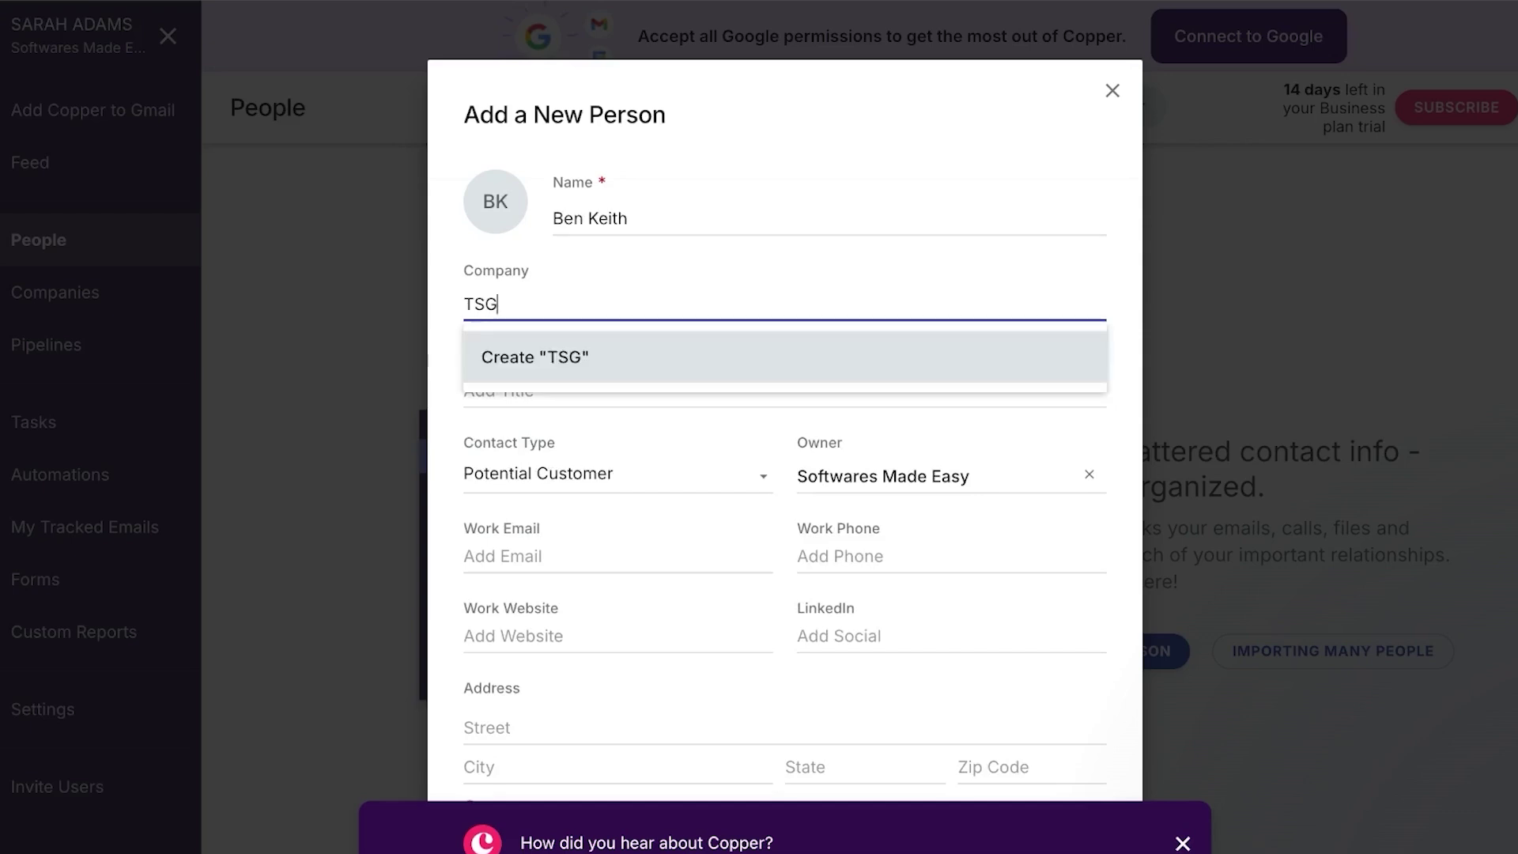
pyautogui.click(592, 358)
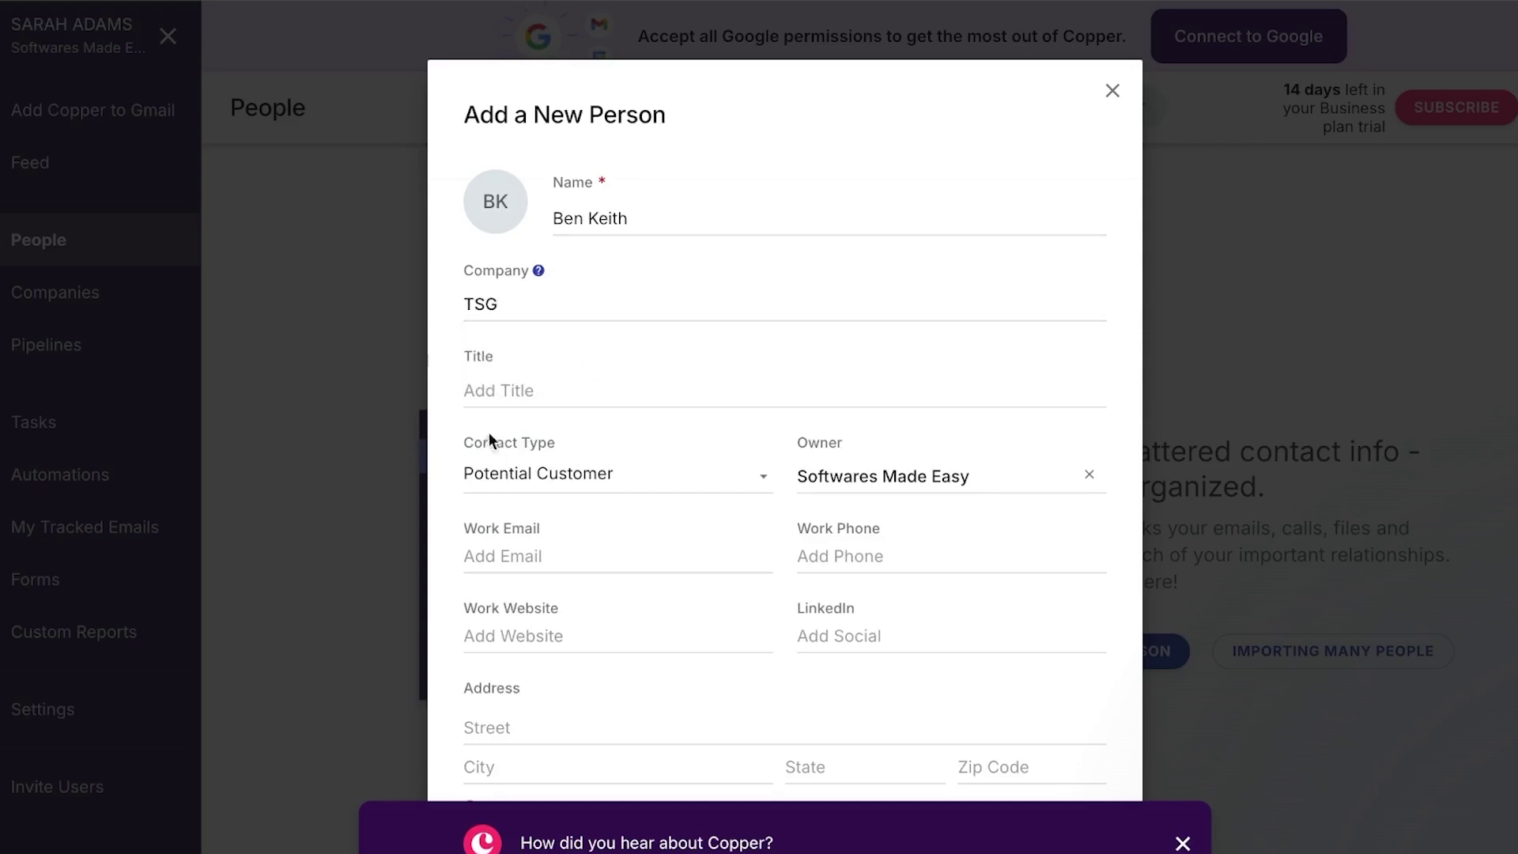
# Replace the title MANAGER with 'customer' and keep contact type Potential Customer
pyautogui.click(504, 388)
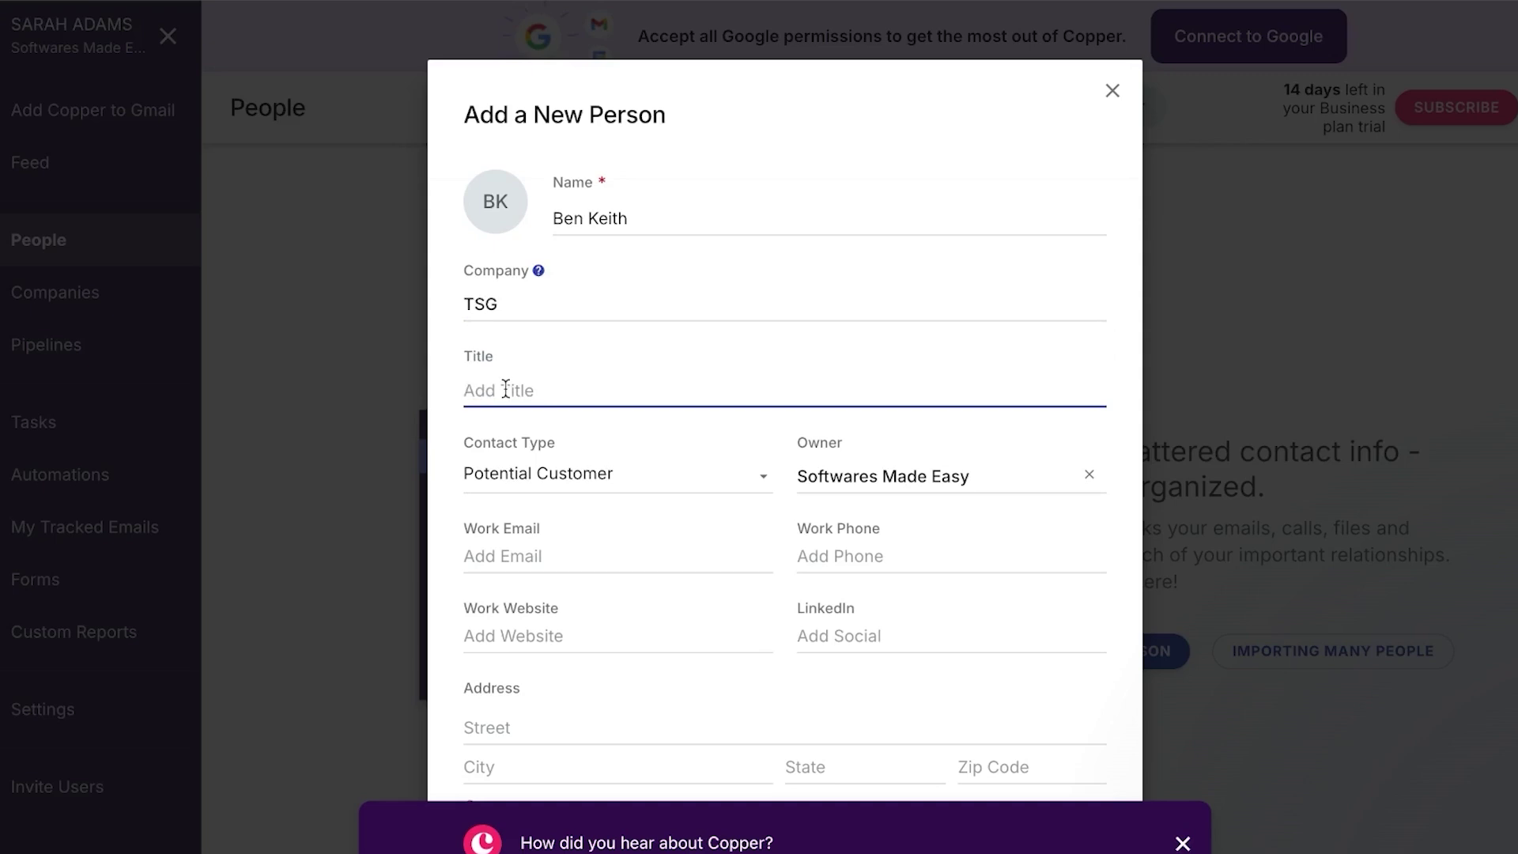
pyautogui.write('MANAGER')
pyautogui.click(594, 476)
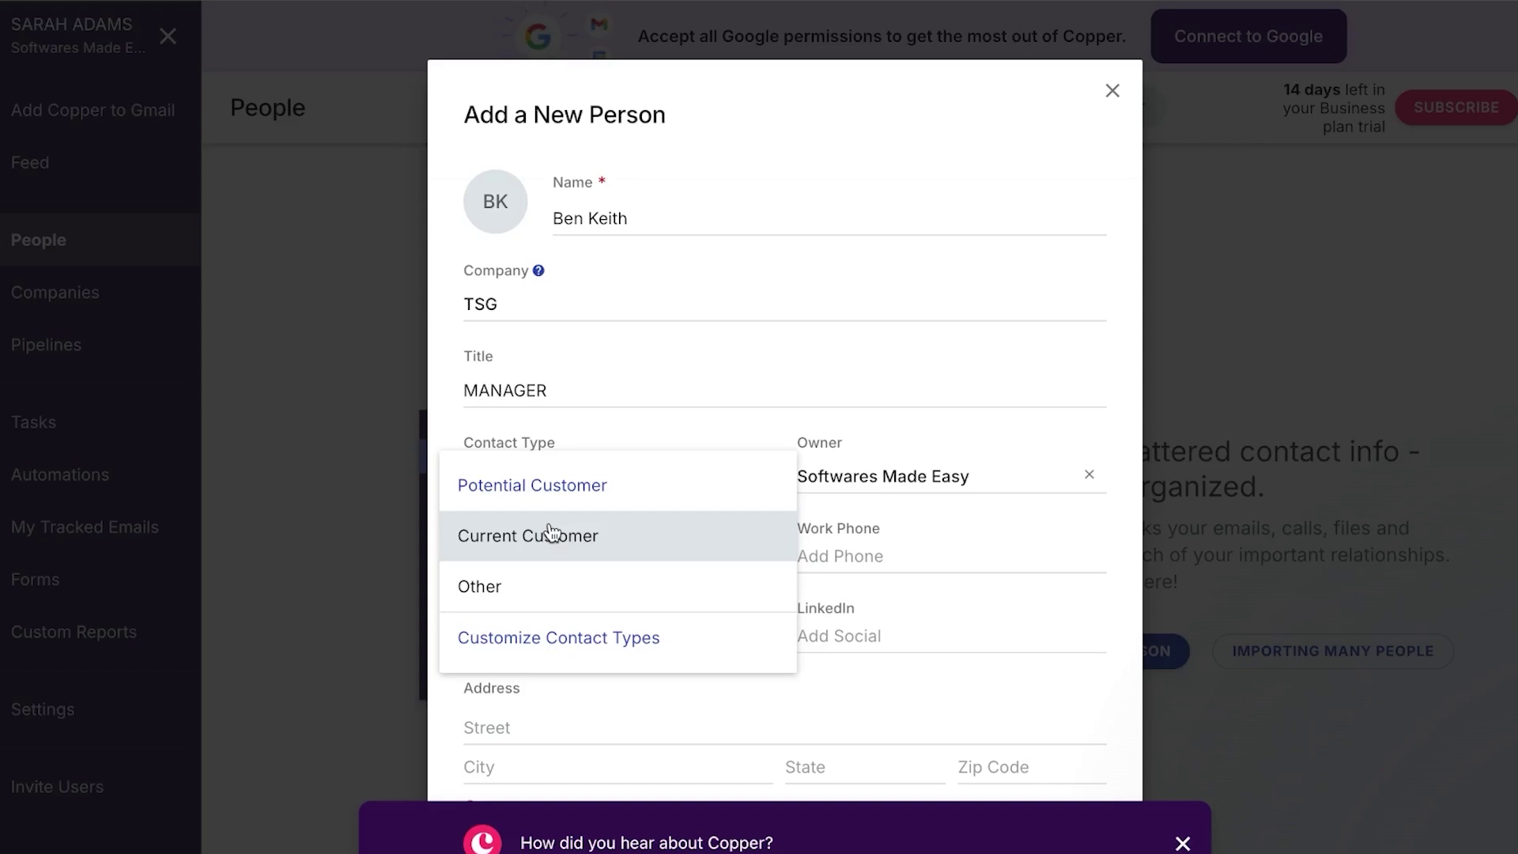
pyautogui.click(561, 397)
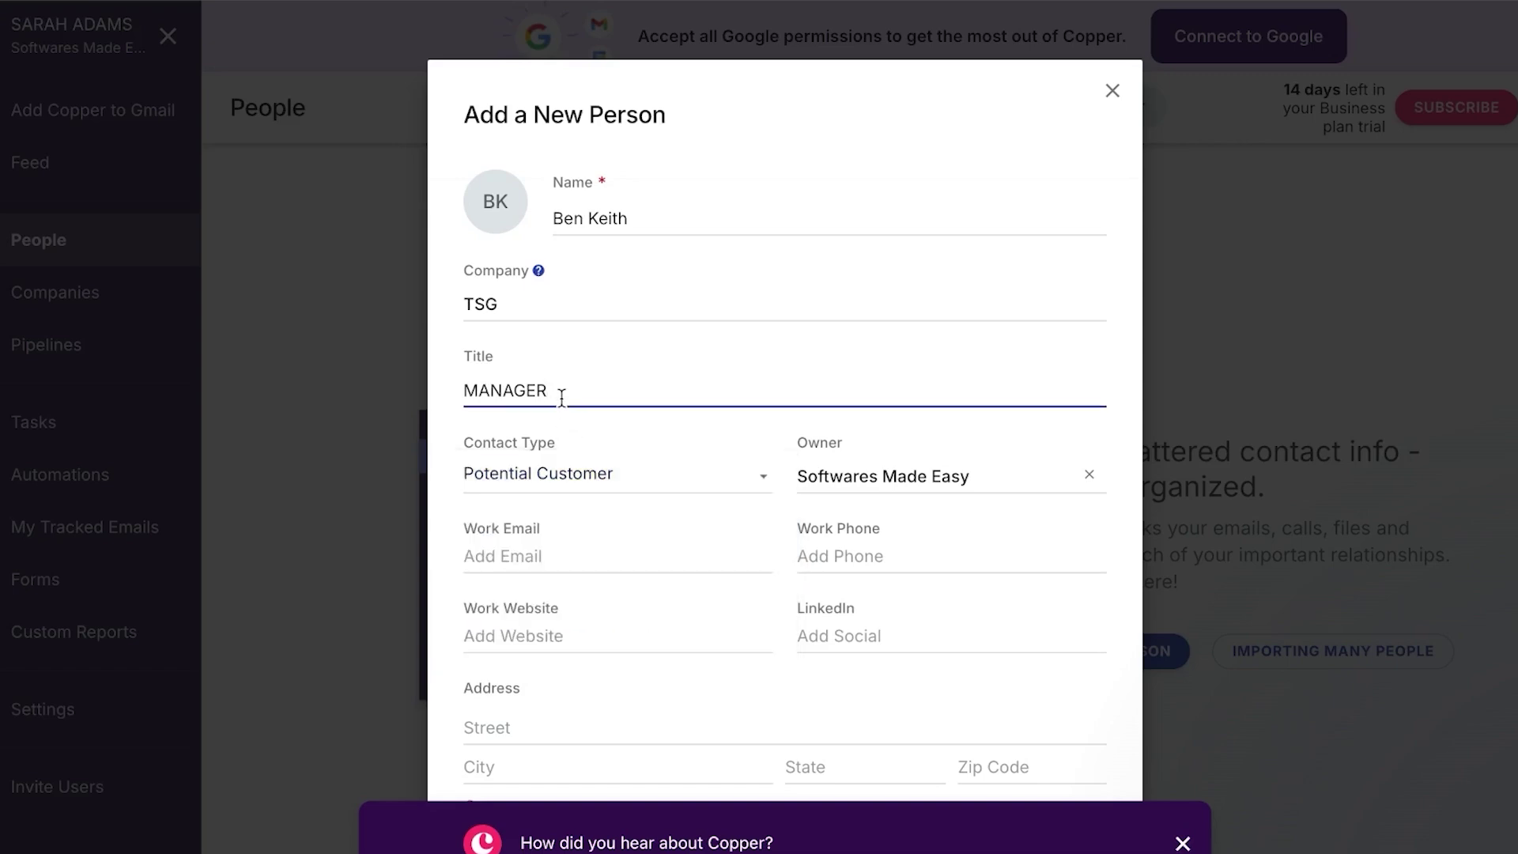
pyautogui.press('BackSpace')
pyautogui.press('BackSpace')
pyautogui.press('BackSpace')
pyautogui.press('BackSpace')
pyautogui.press('BackSpace')
pyautogui.press('BackSpace')
pyautogui.press('BackSpace')
pyautogui.write('customer')
pyautogui.click(560, 467)
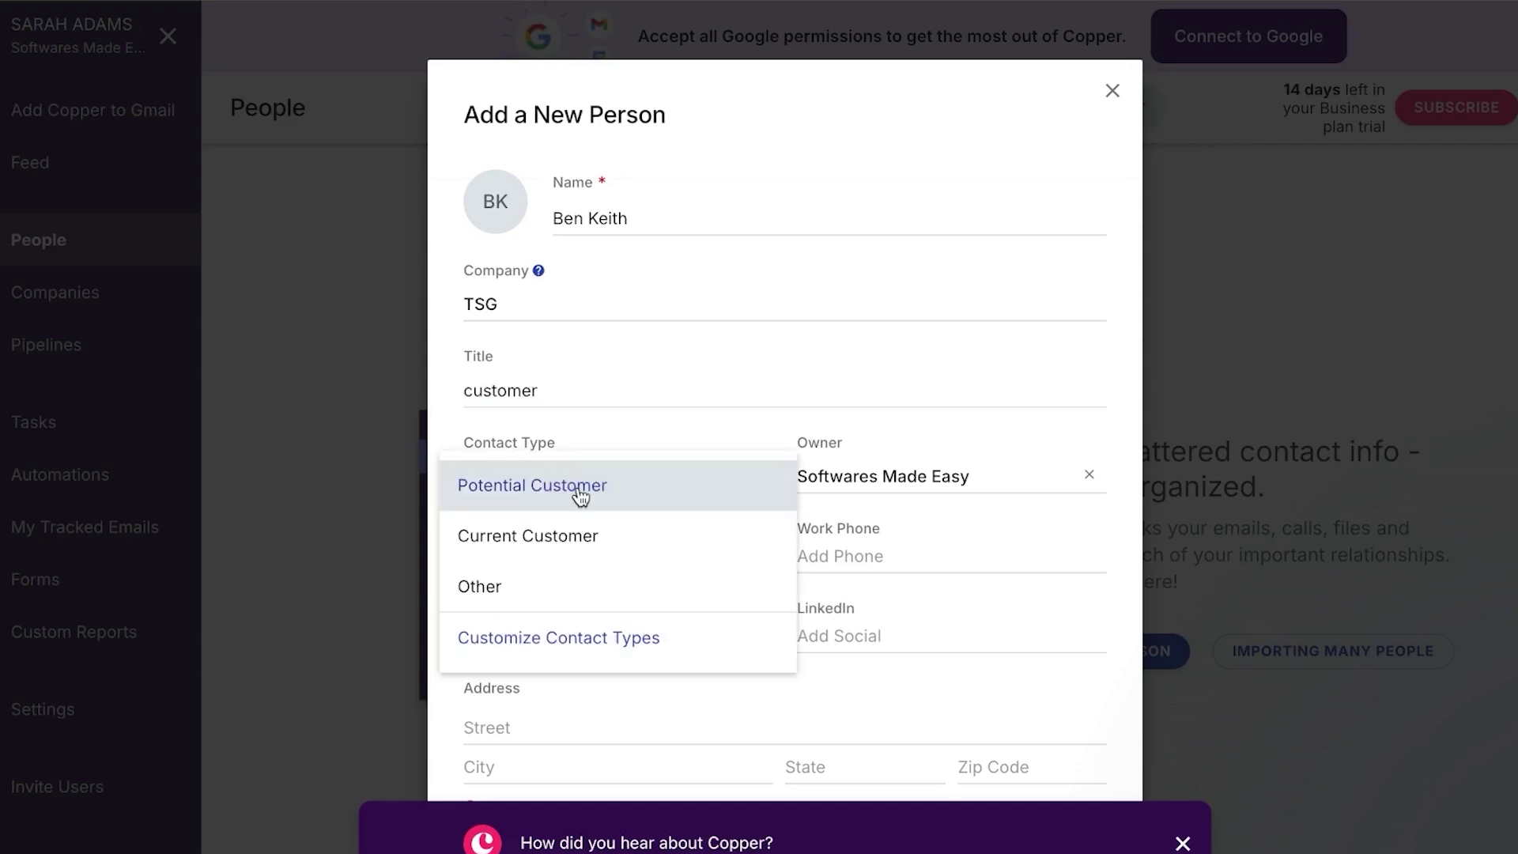
pyautogui.click(581, 494)
pyautogui.click(543, 558)
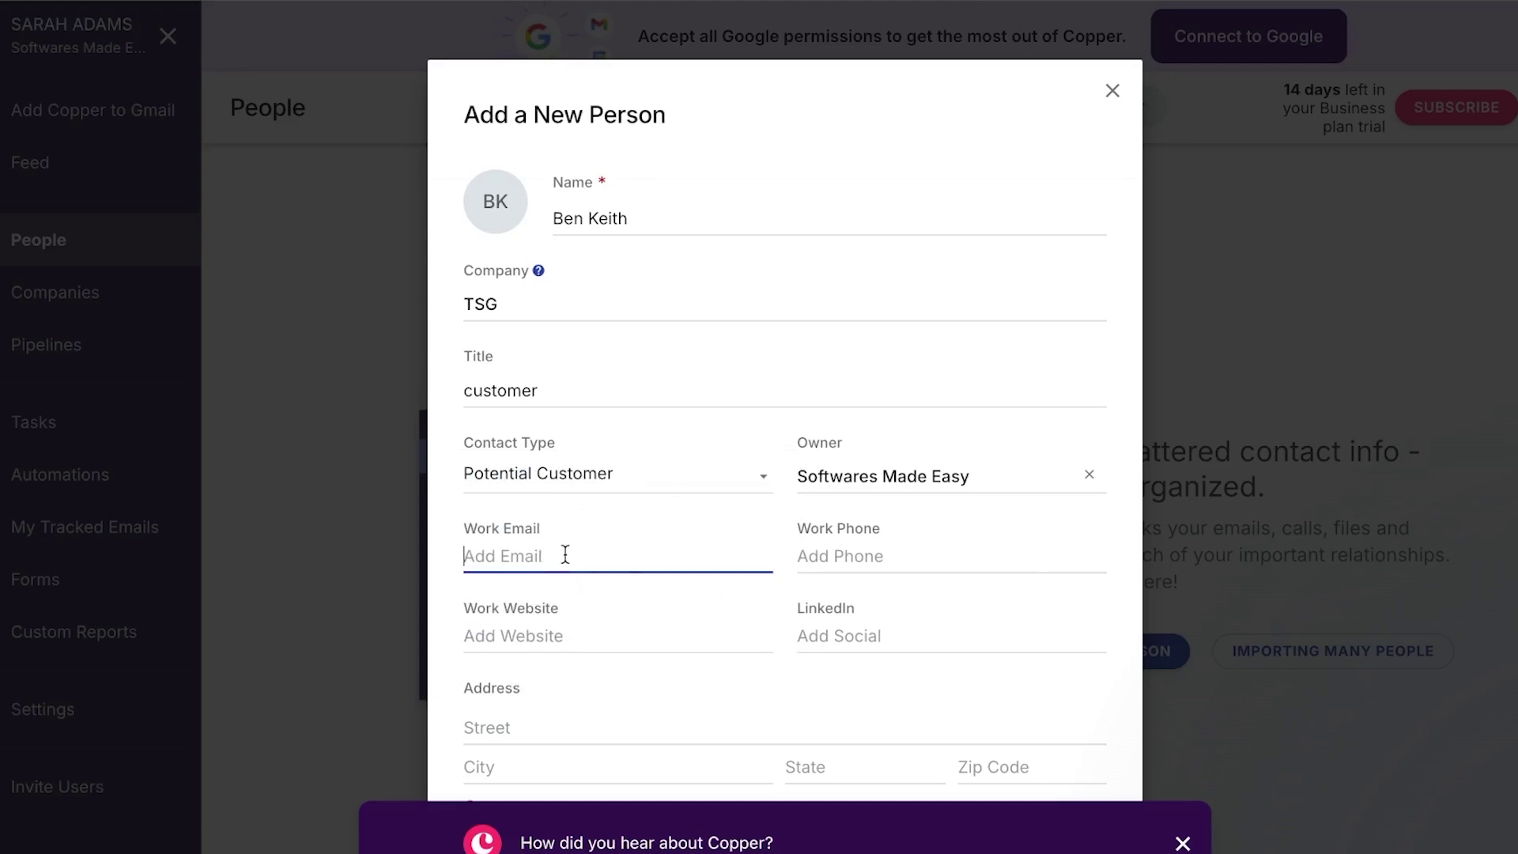
# Enter the contact's work e-mail and set the record's visibility to Only Me
pyautogui.scroll(-3, 694, 711)
pyautogui.scroll(-2, 694, 704)
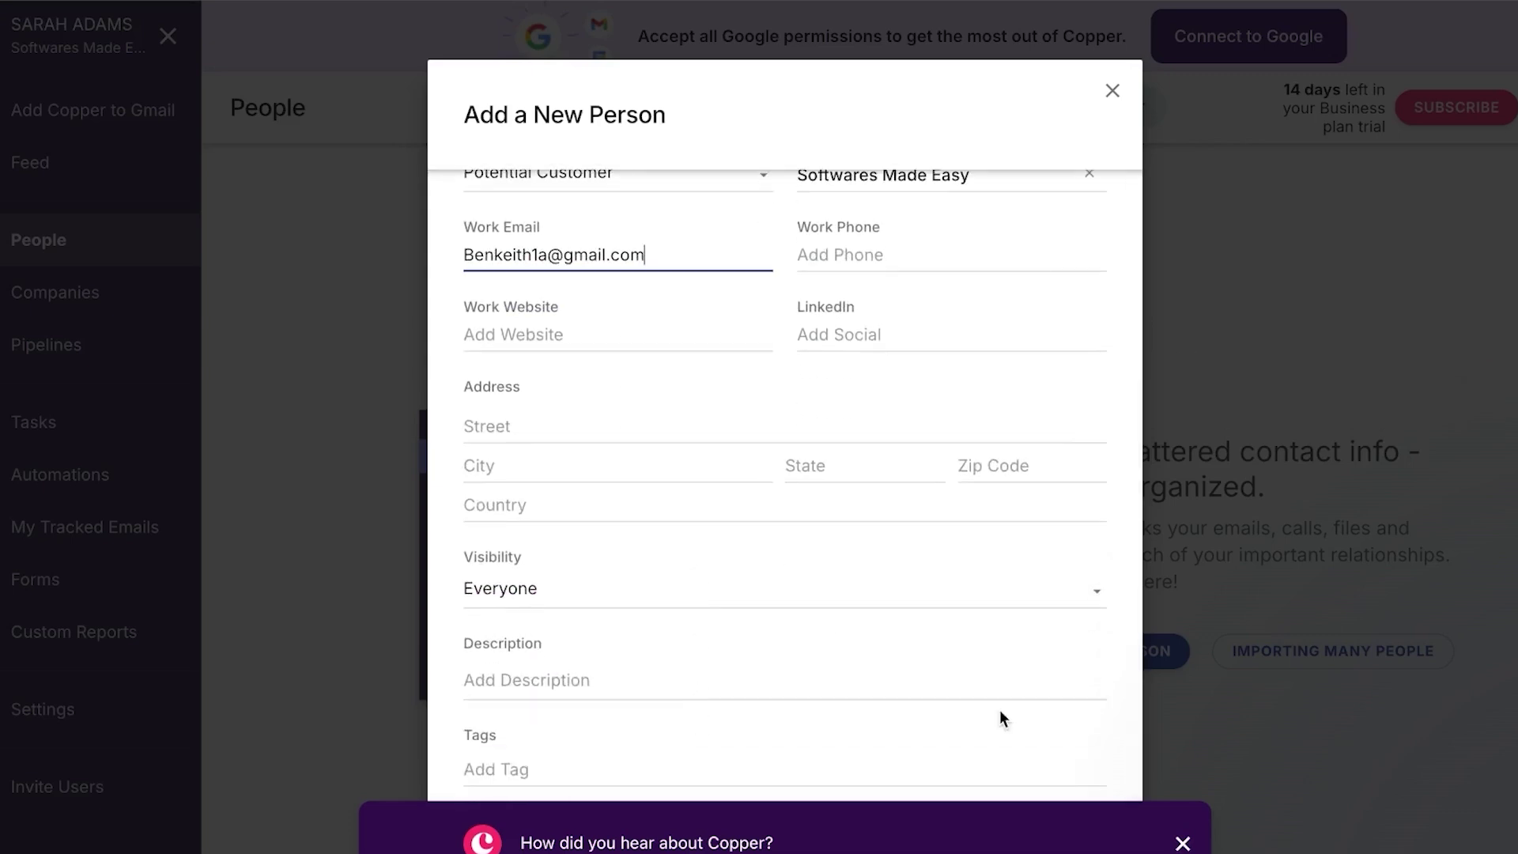
pyautogui.click(1183, 843)
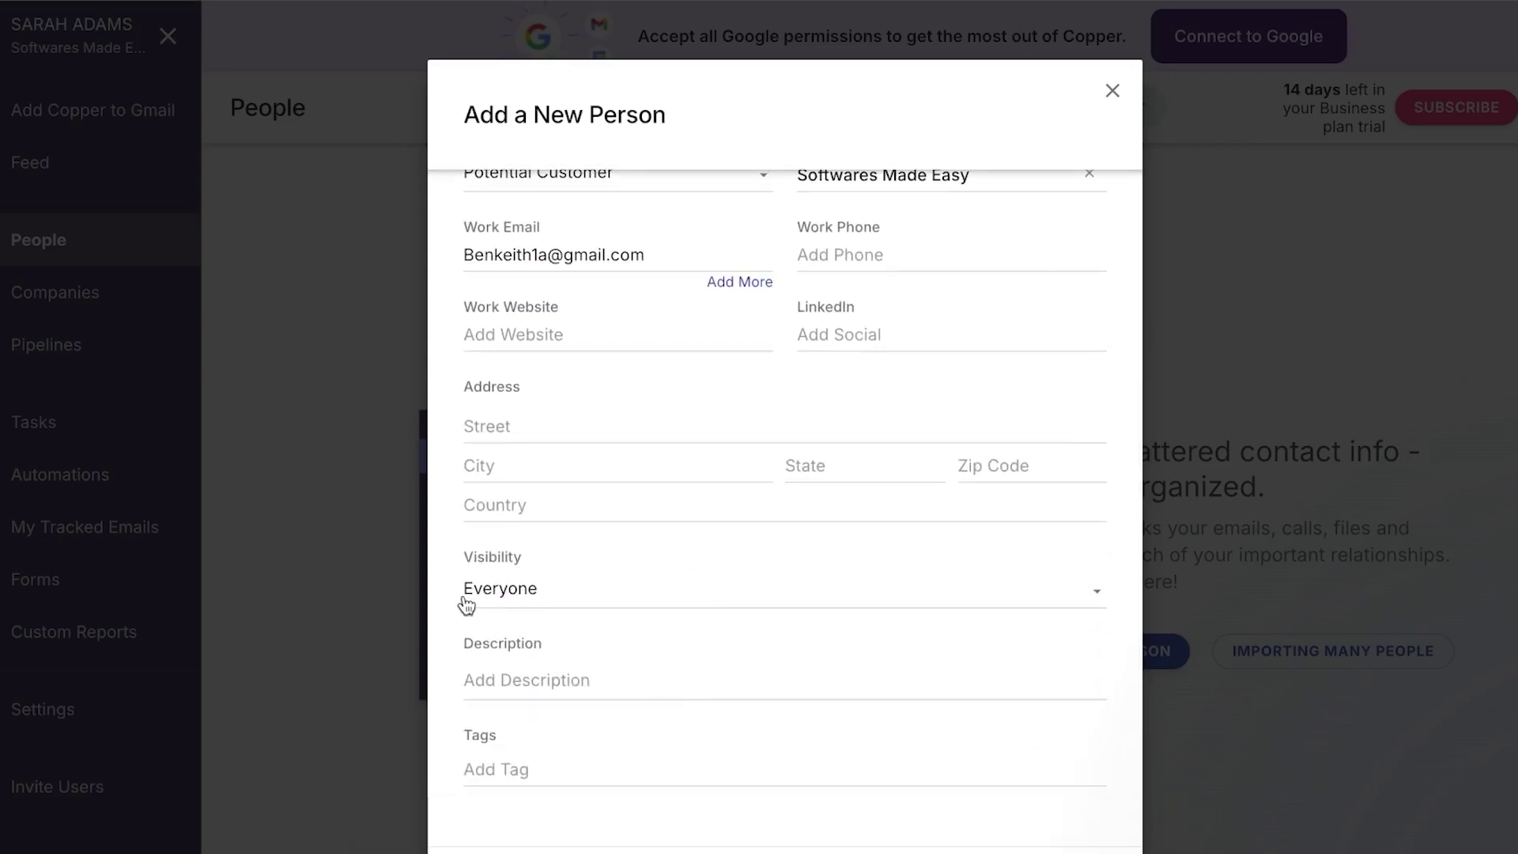
pyautogui.click(556, 607)
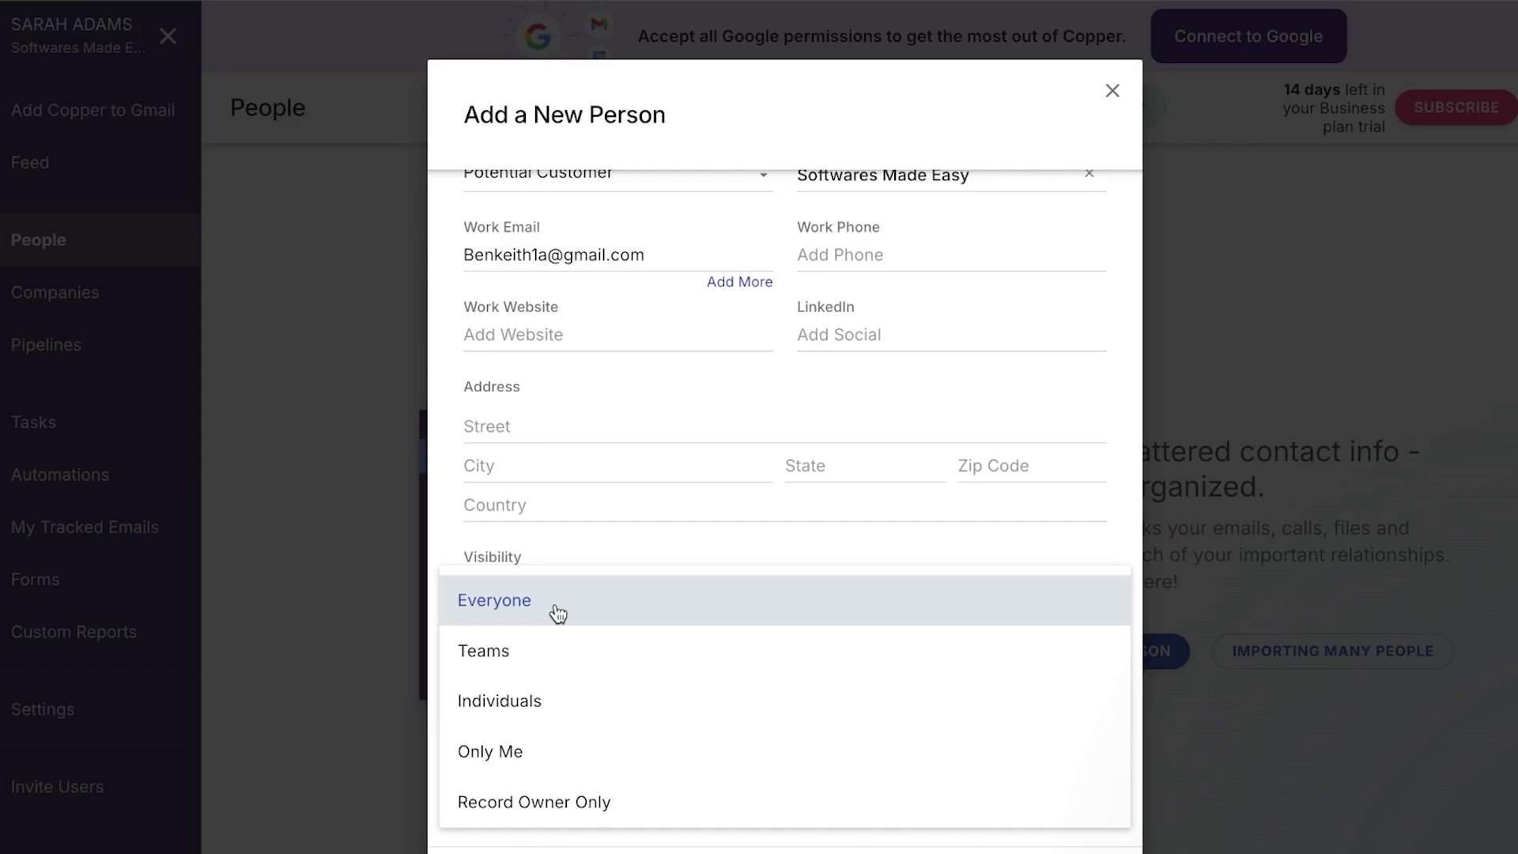
pyautogui.click(600, 761)
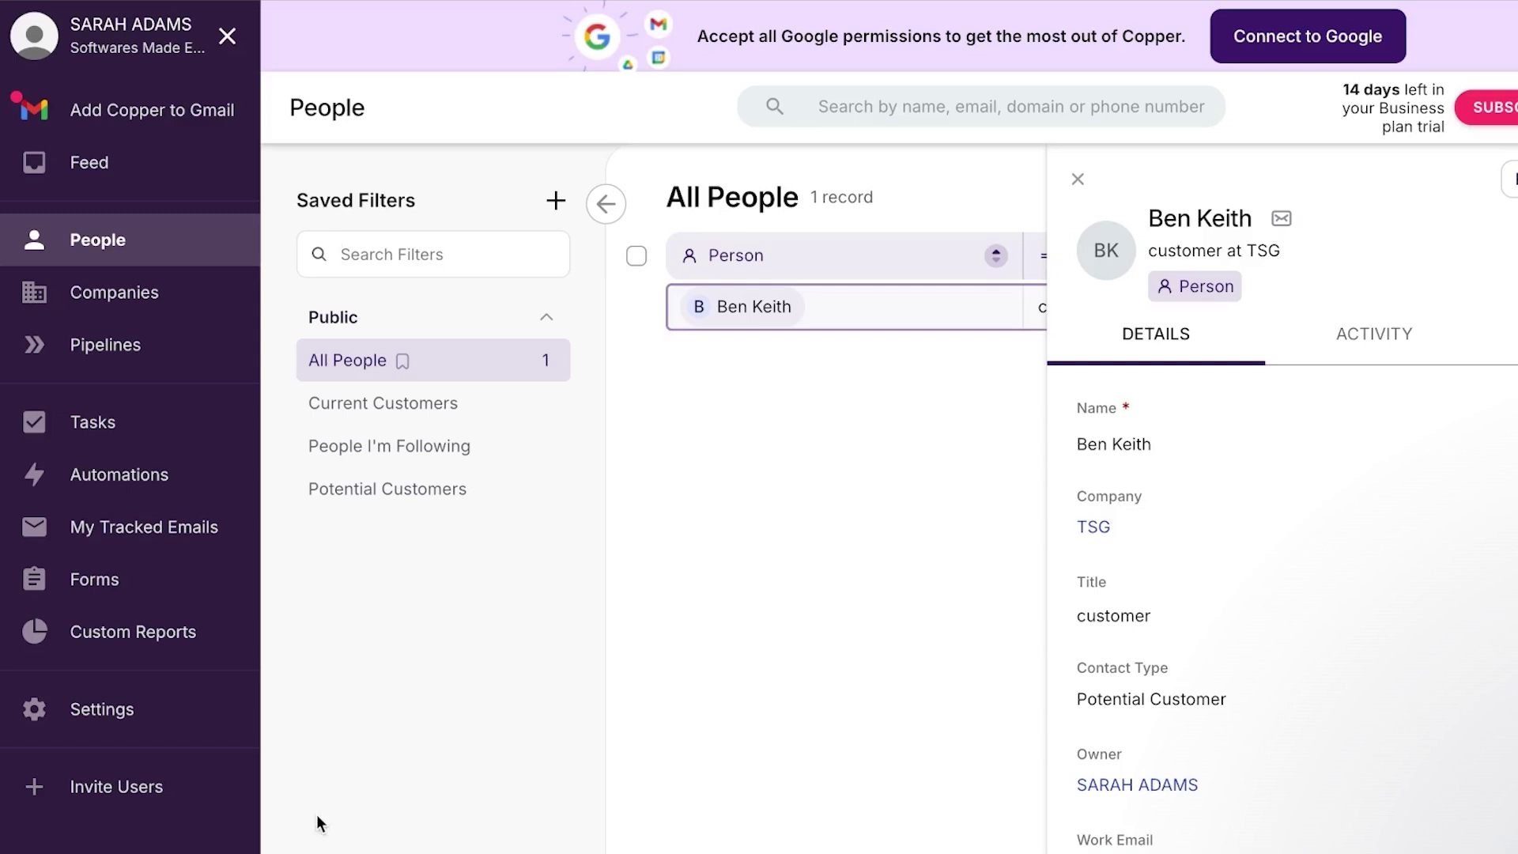
# Go between Companies and People, ending on All Companies showing TSG with its contact
pyautogui.click(166, 315)
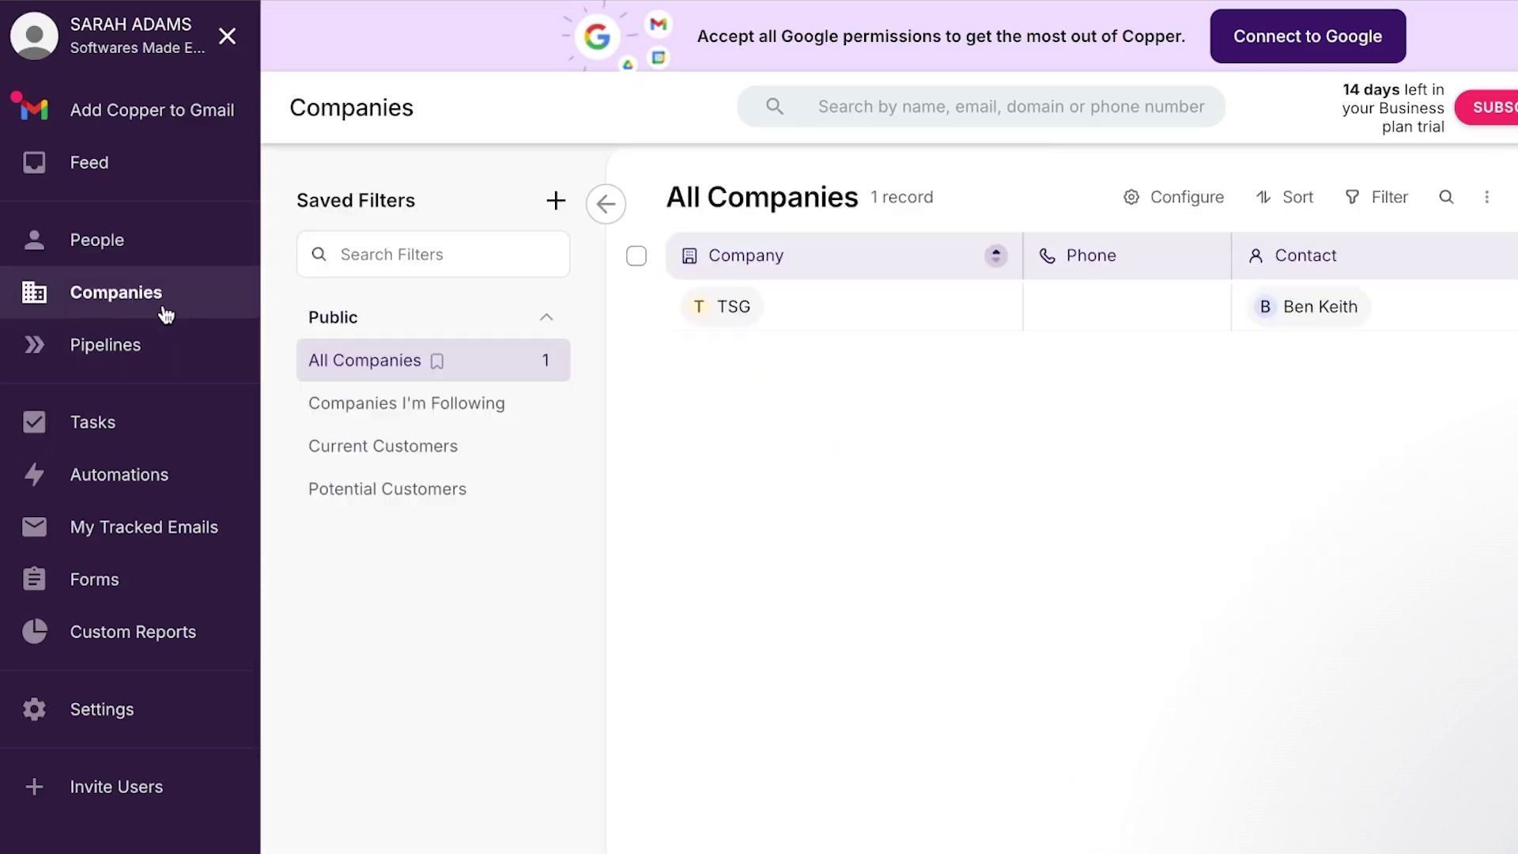
pyautogui.click(156, 230)
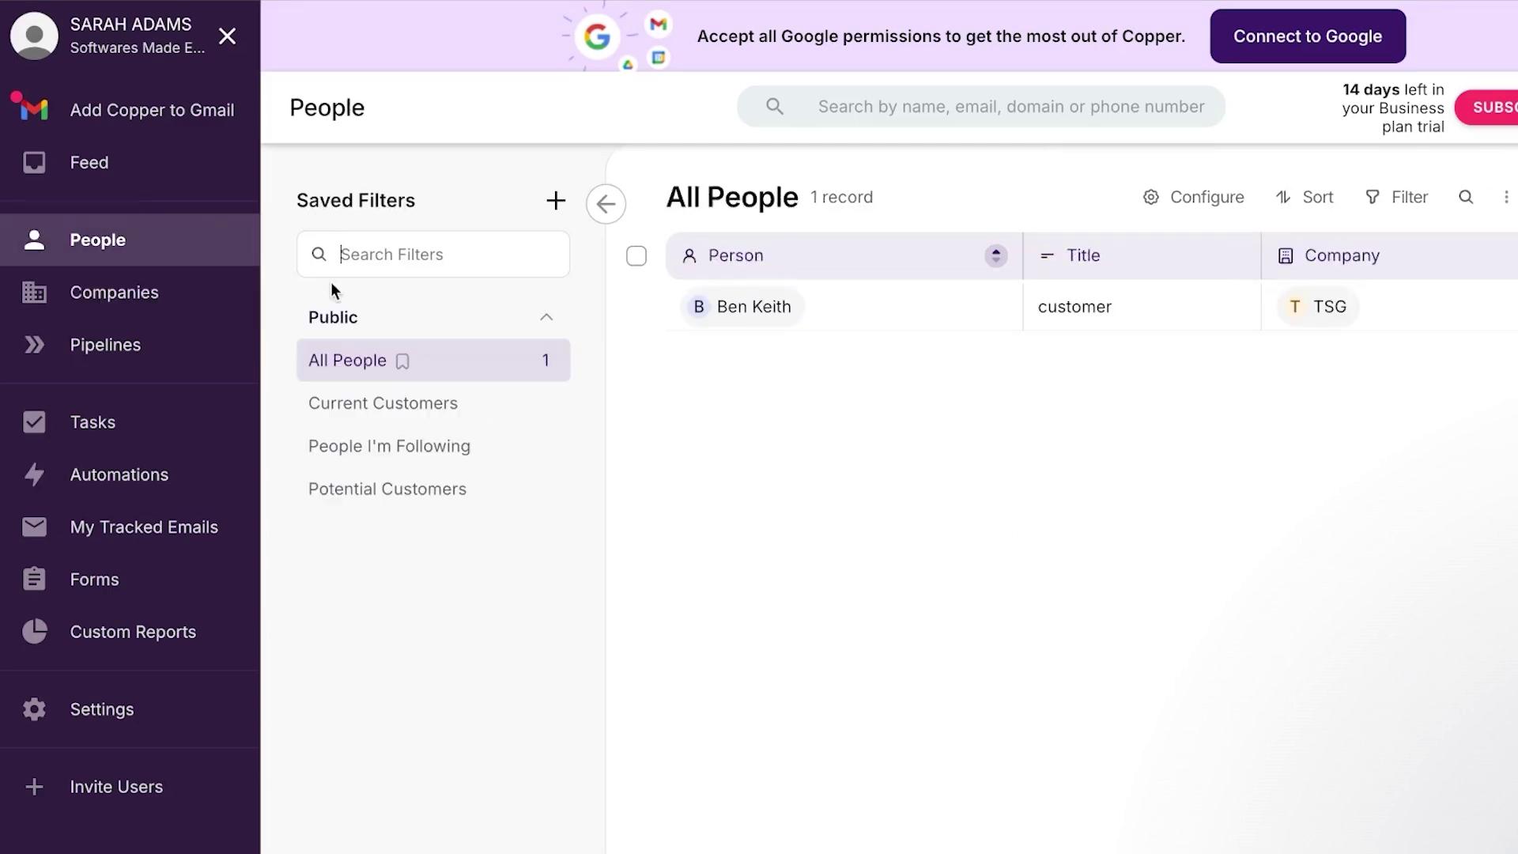
pyautogui.click(217, 300)
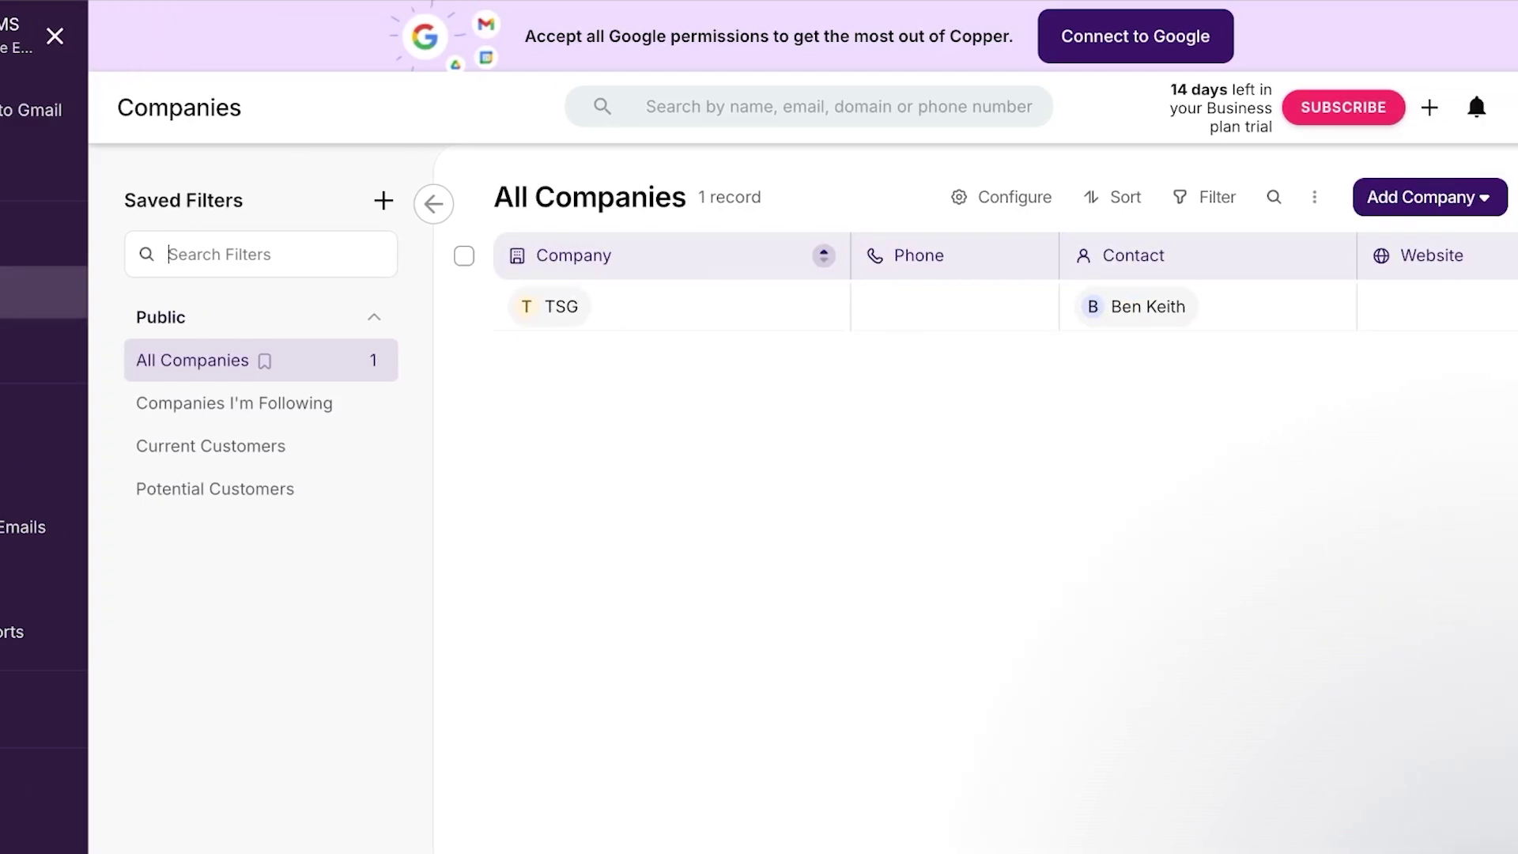
# Add a single company named TEST 2 and close its details panel
pyautogui.click(1443, 198)
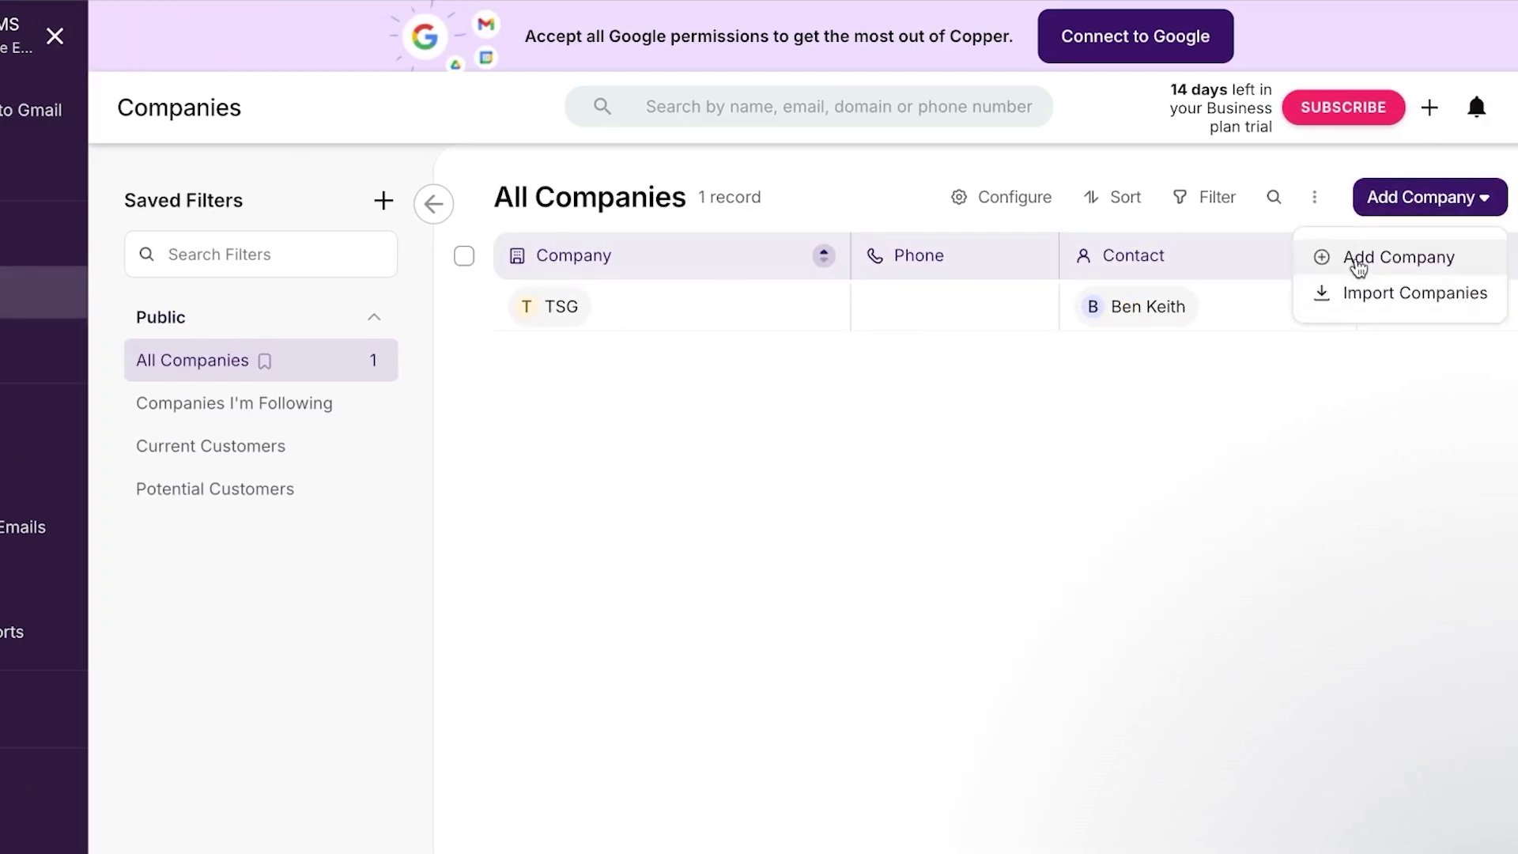
pyautogui.click(1343, 254)
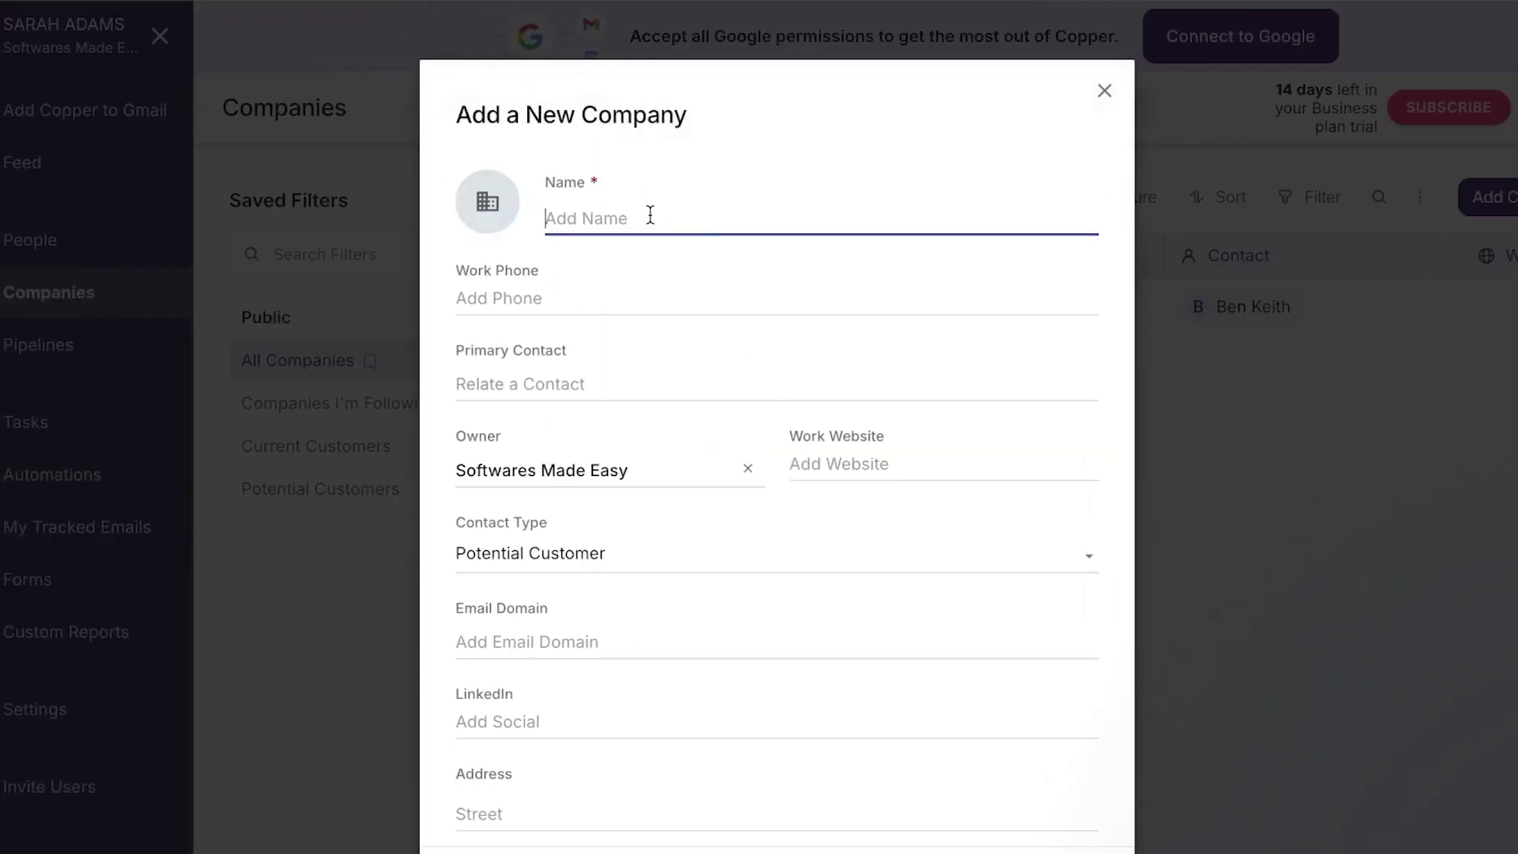
pyautogui.write('TEST 2')
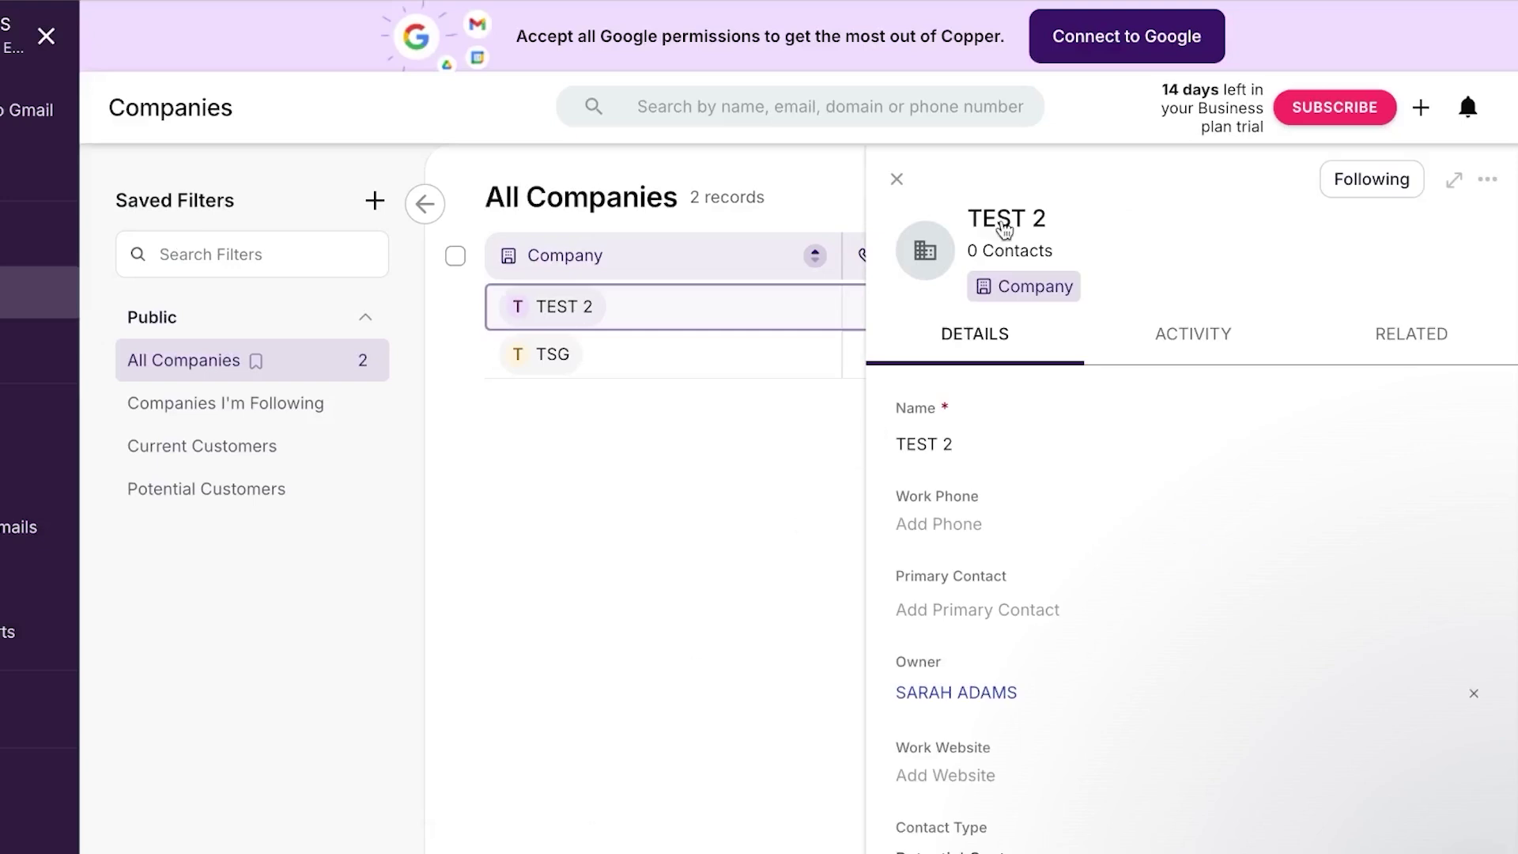
pyautogui.click(896, 179)
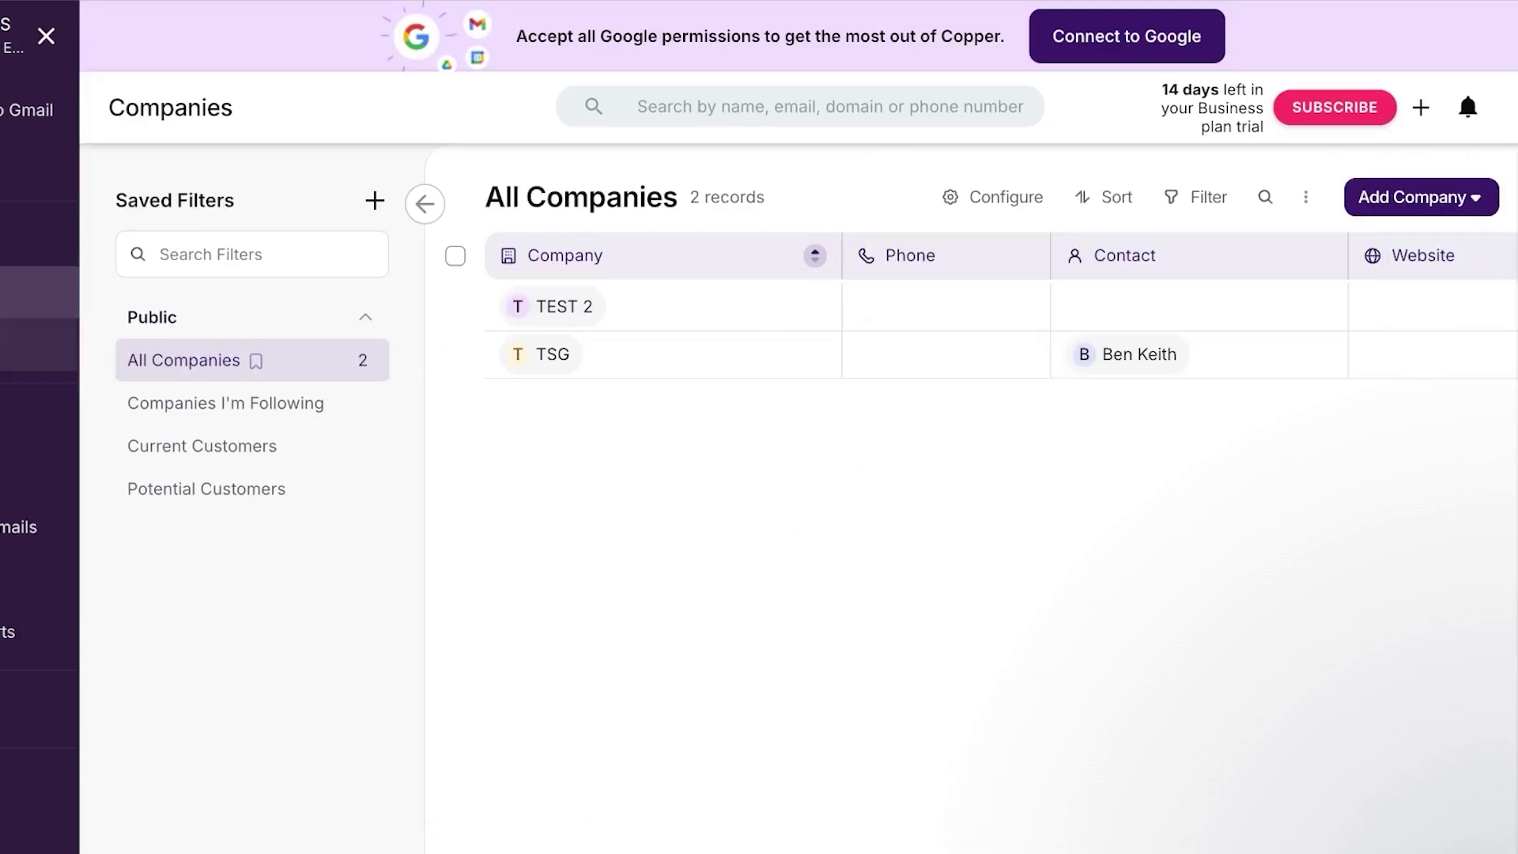
# Go to Pipelines and choose CREATE A PIPELINE to see the template gallery
pyautogui.click(136, 350)
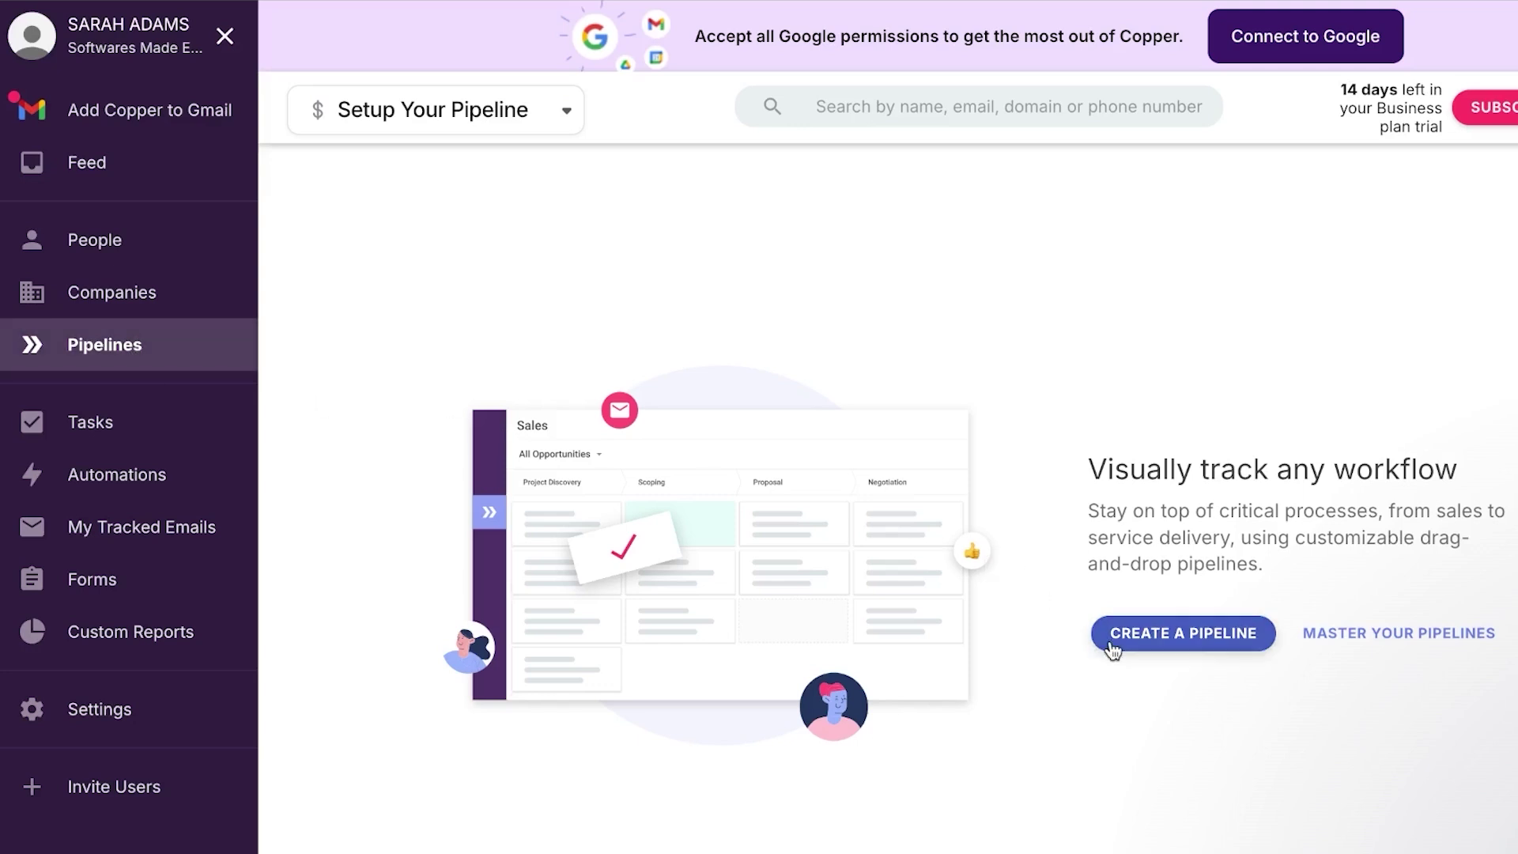
pyautogui.click(1145, 644)
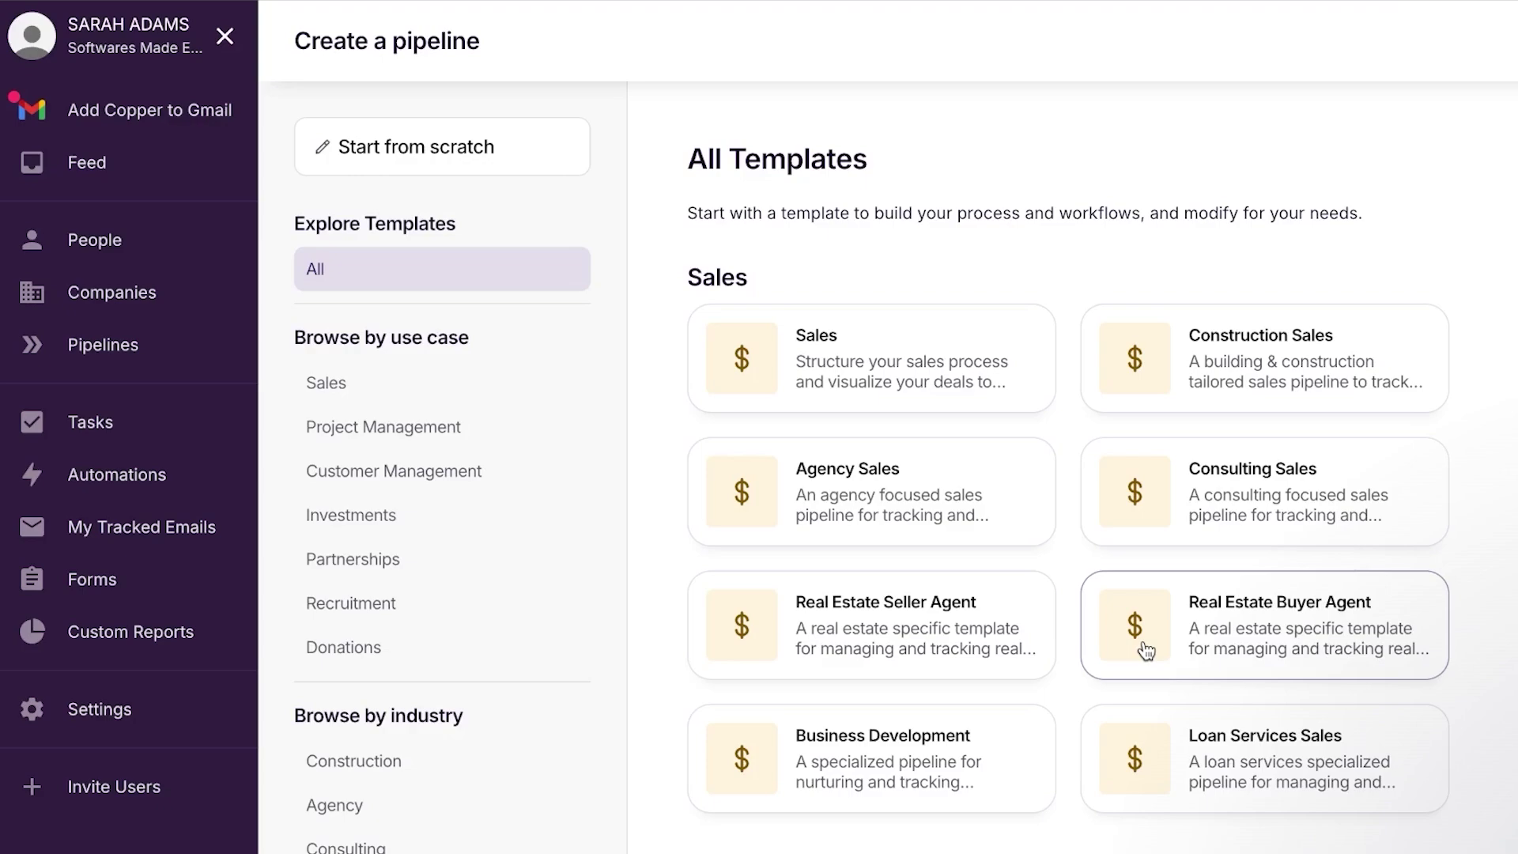
# Browse the templates, filter to Project Management, and preview the Projects template
pyautogui.scroll(-10, 1318, 684)
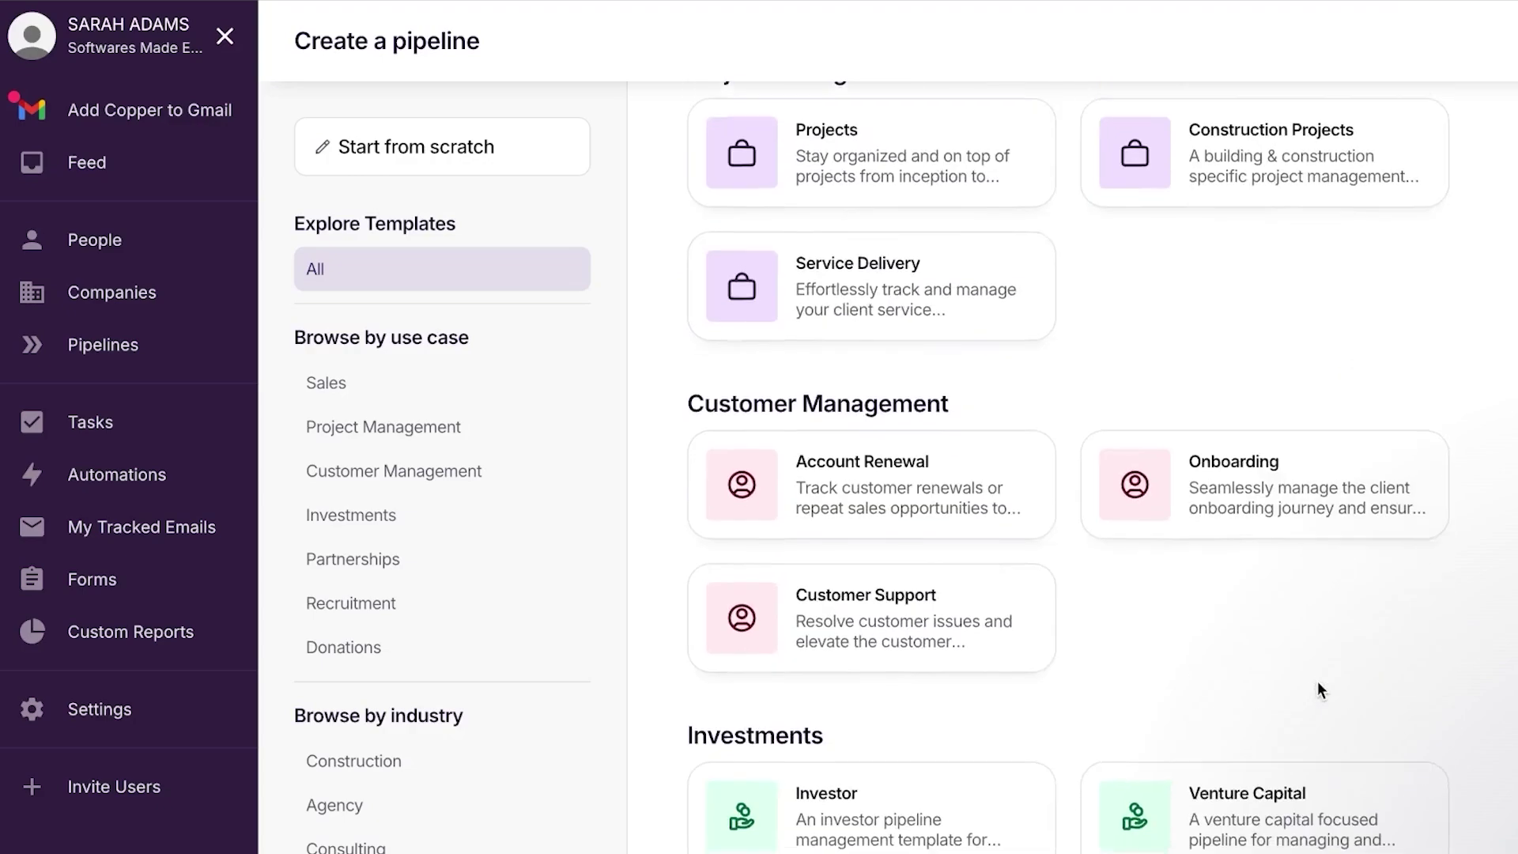
pyautogui.scroll(4, 1318, 691)
pyautogui.scroll(5, 1319, 691)
pyautogui.scroll(-10, 1317, 689)
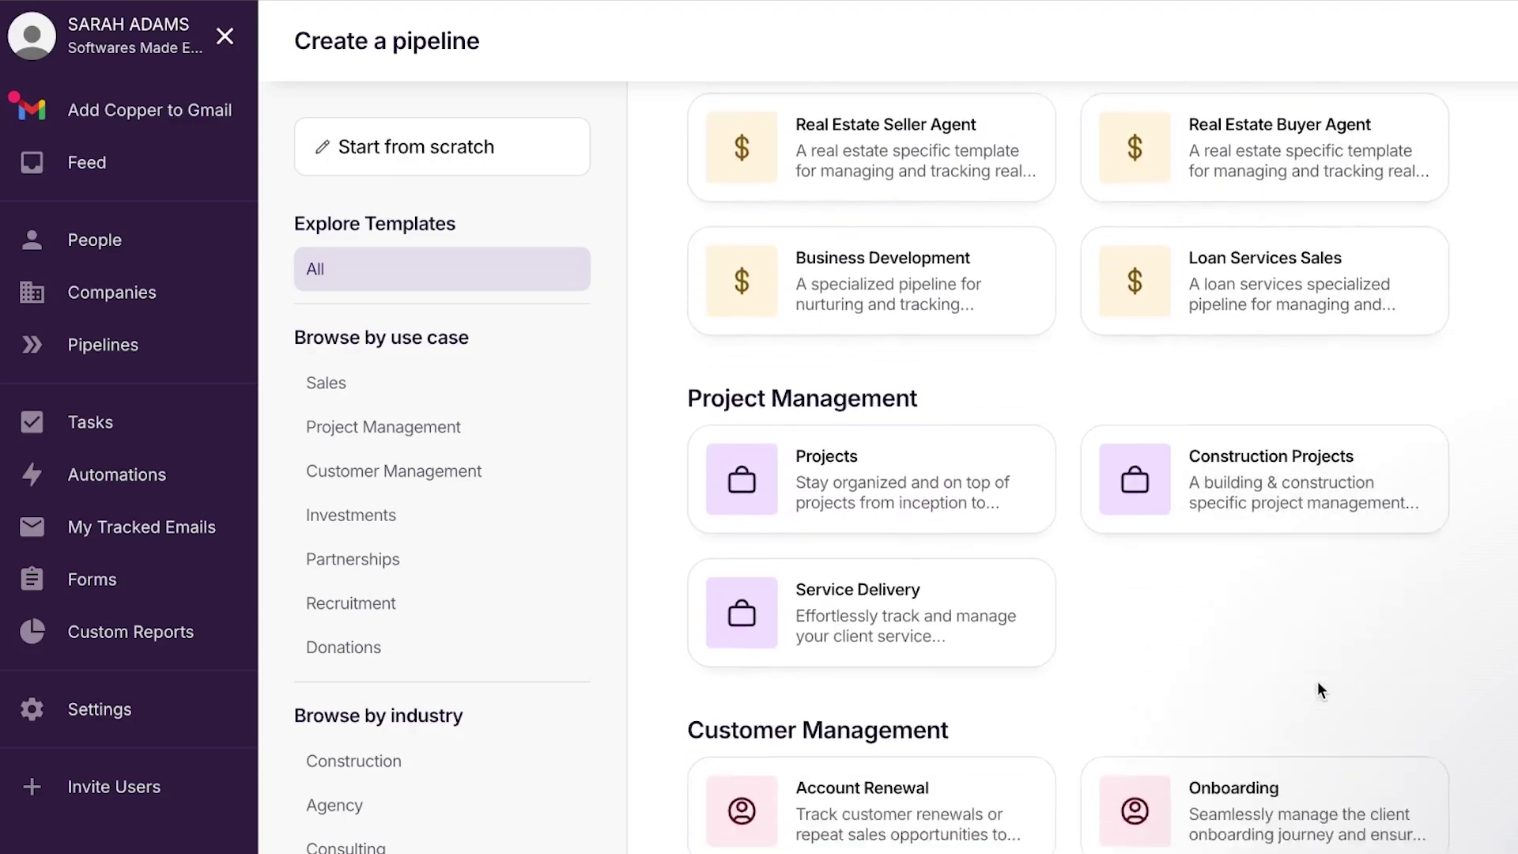
pyautogui.scroll(-1, 1317, 689)
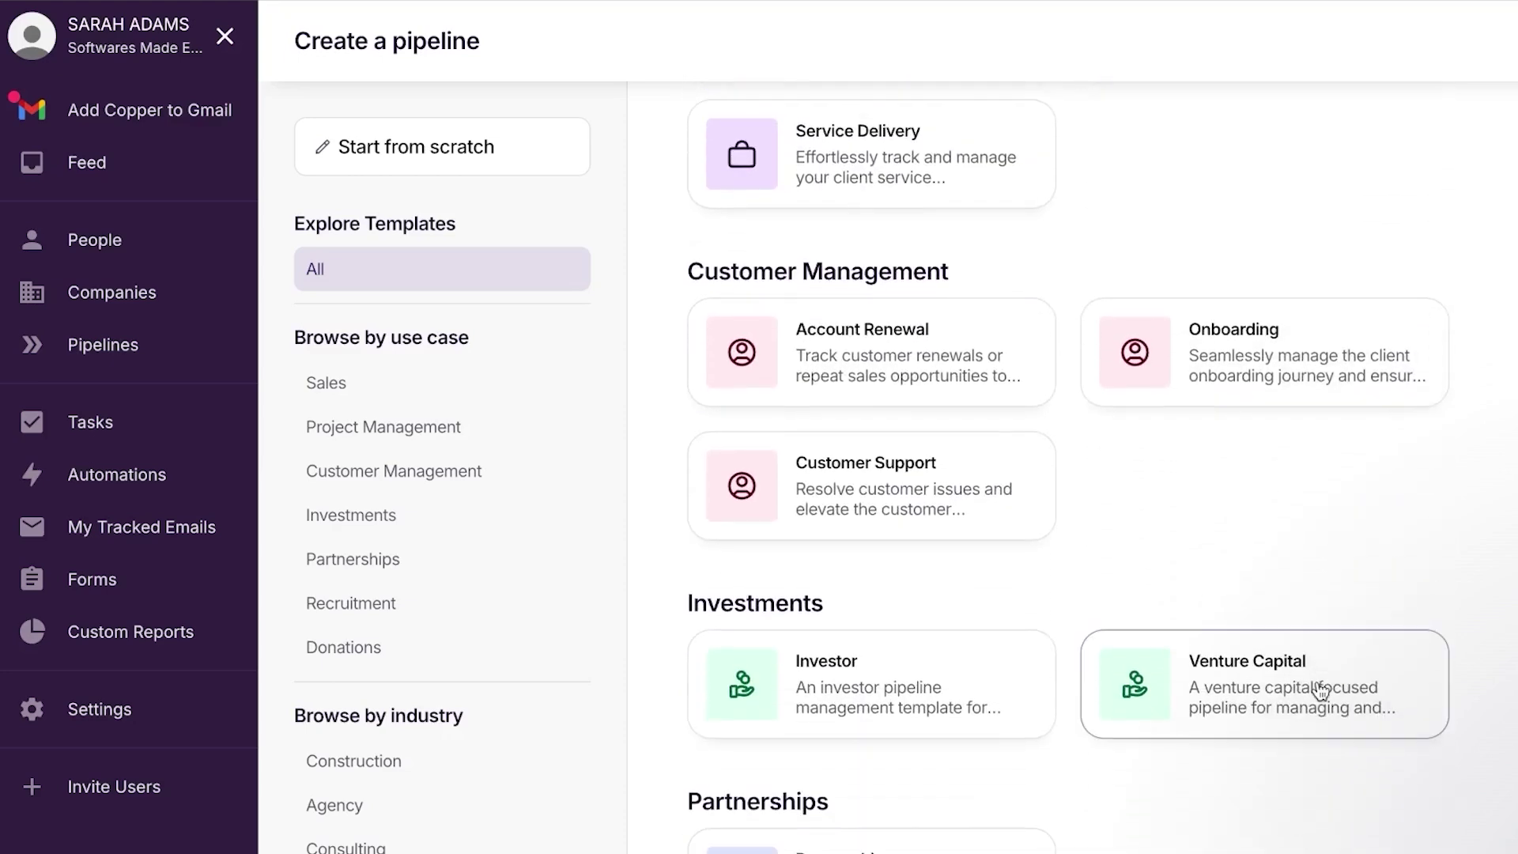
pyautogui.scroll(-5, 1320, 690)
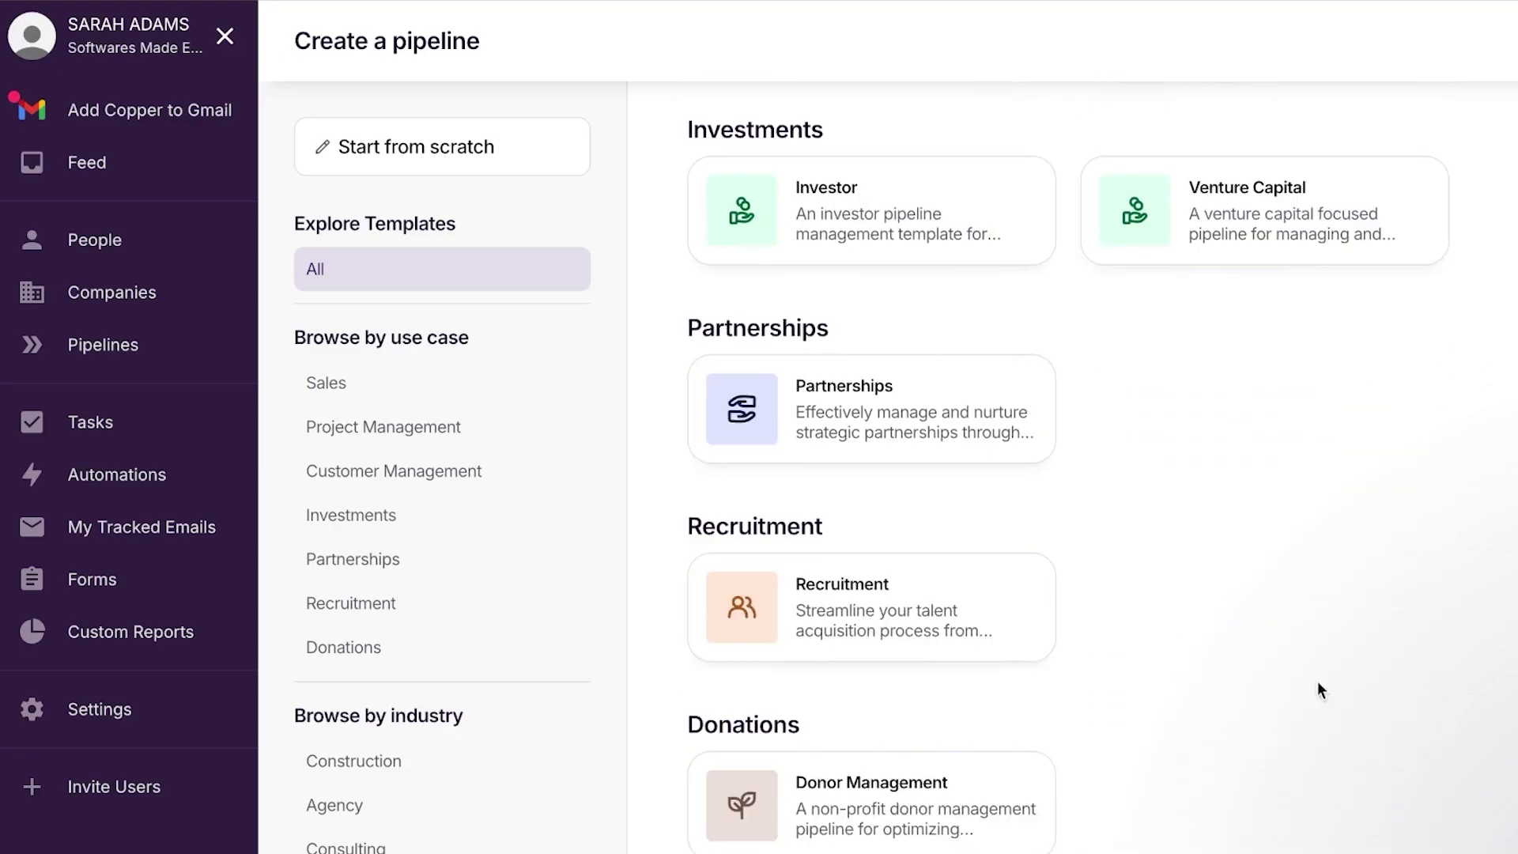
pyautogui.scroll(8, 1317, 682)
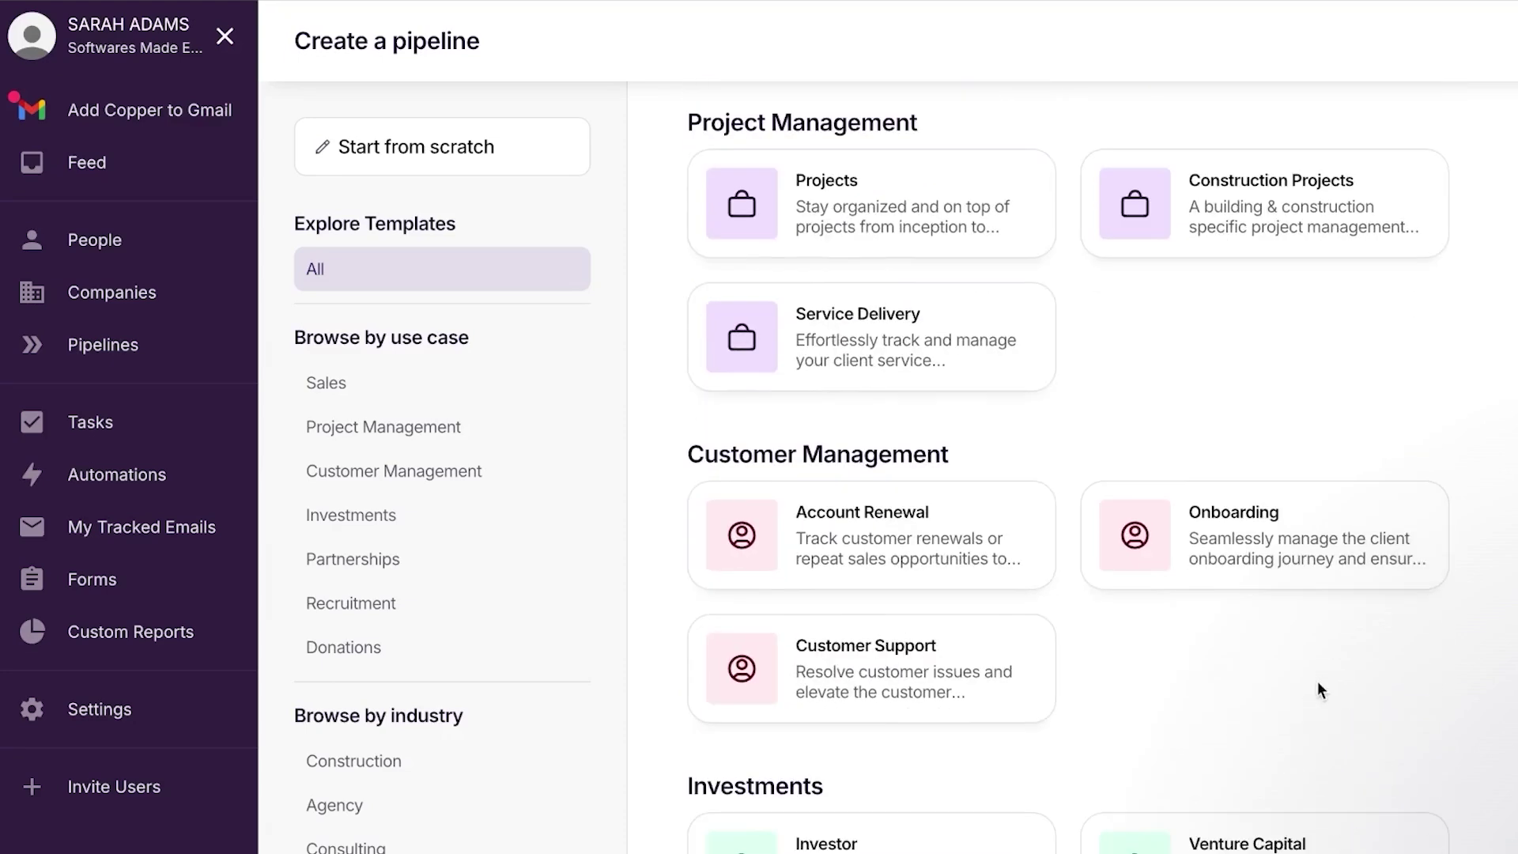
pyautogui.scroll(-2, 1316, 682)
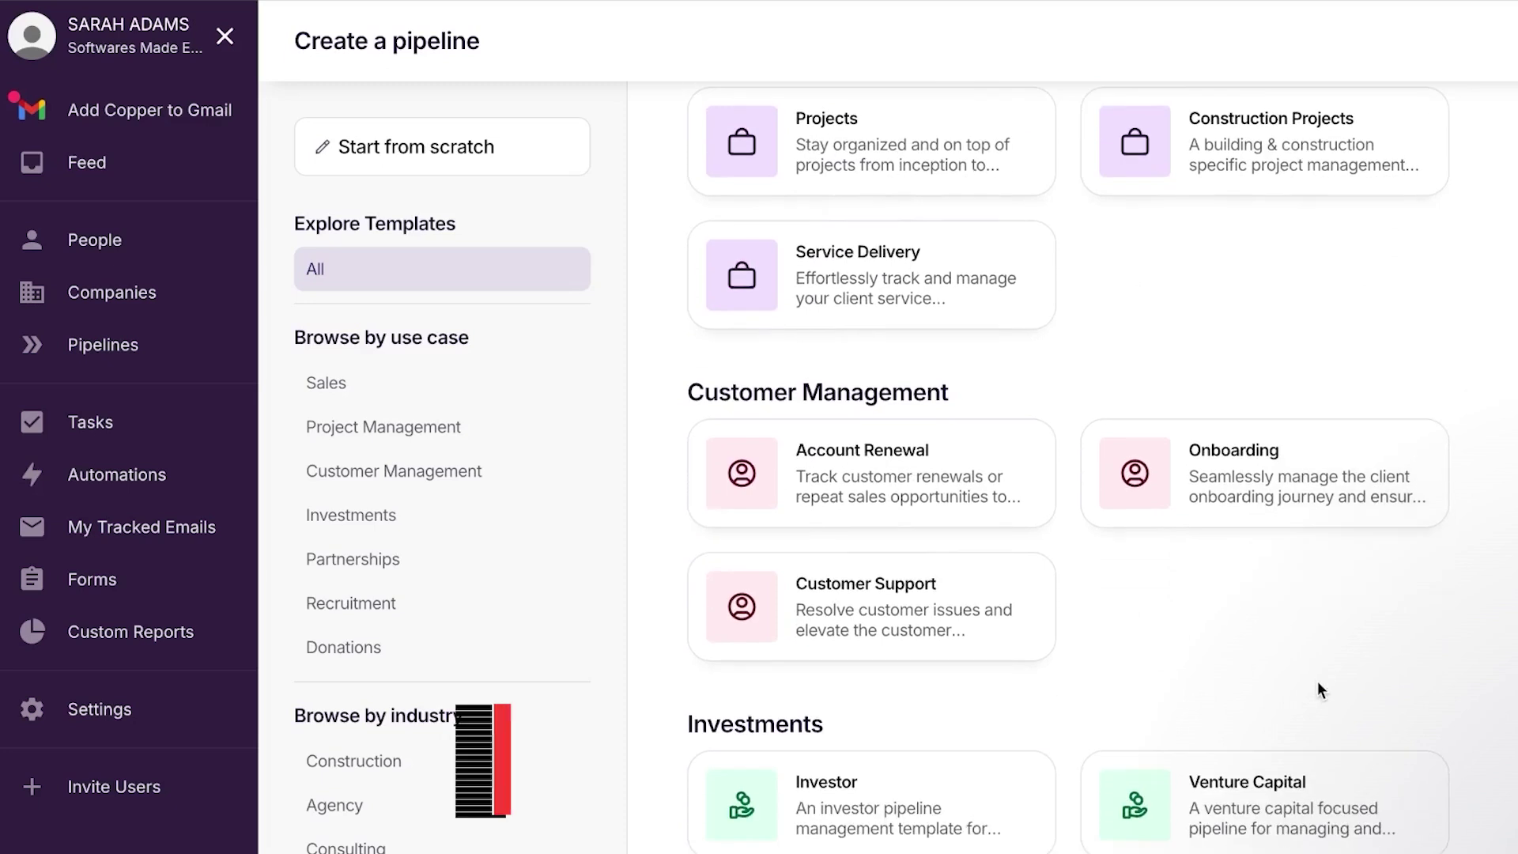
pyautogui.scroll(-1, 1317, 681)
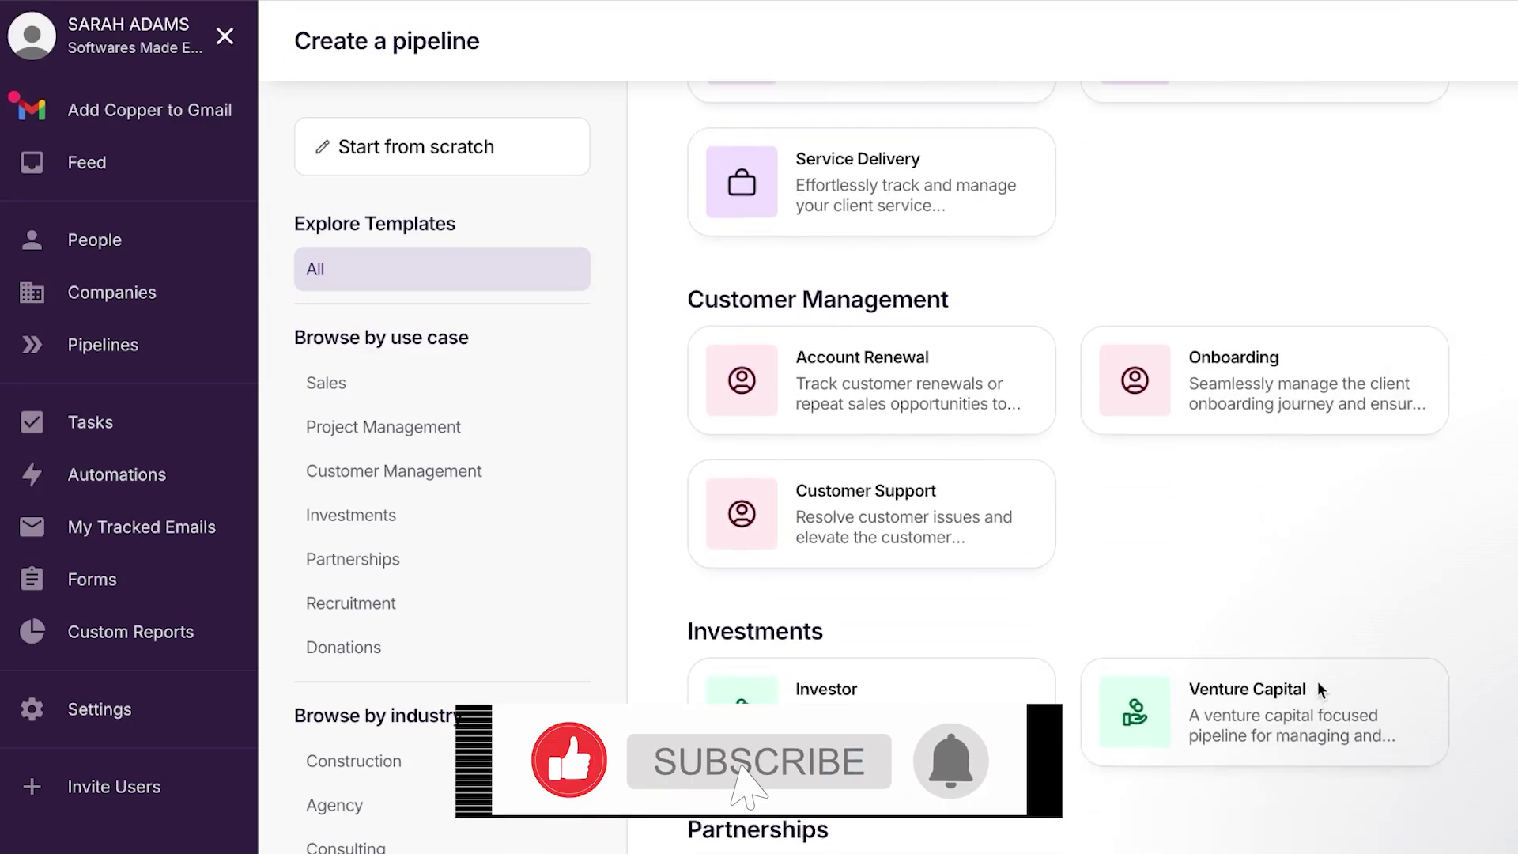
pyautogui.click(393, 471)
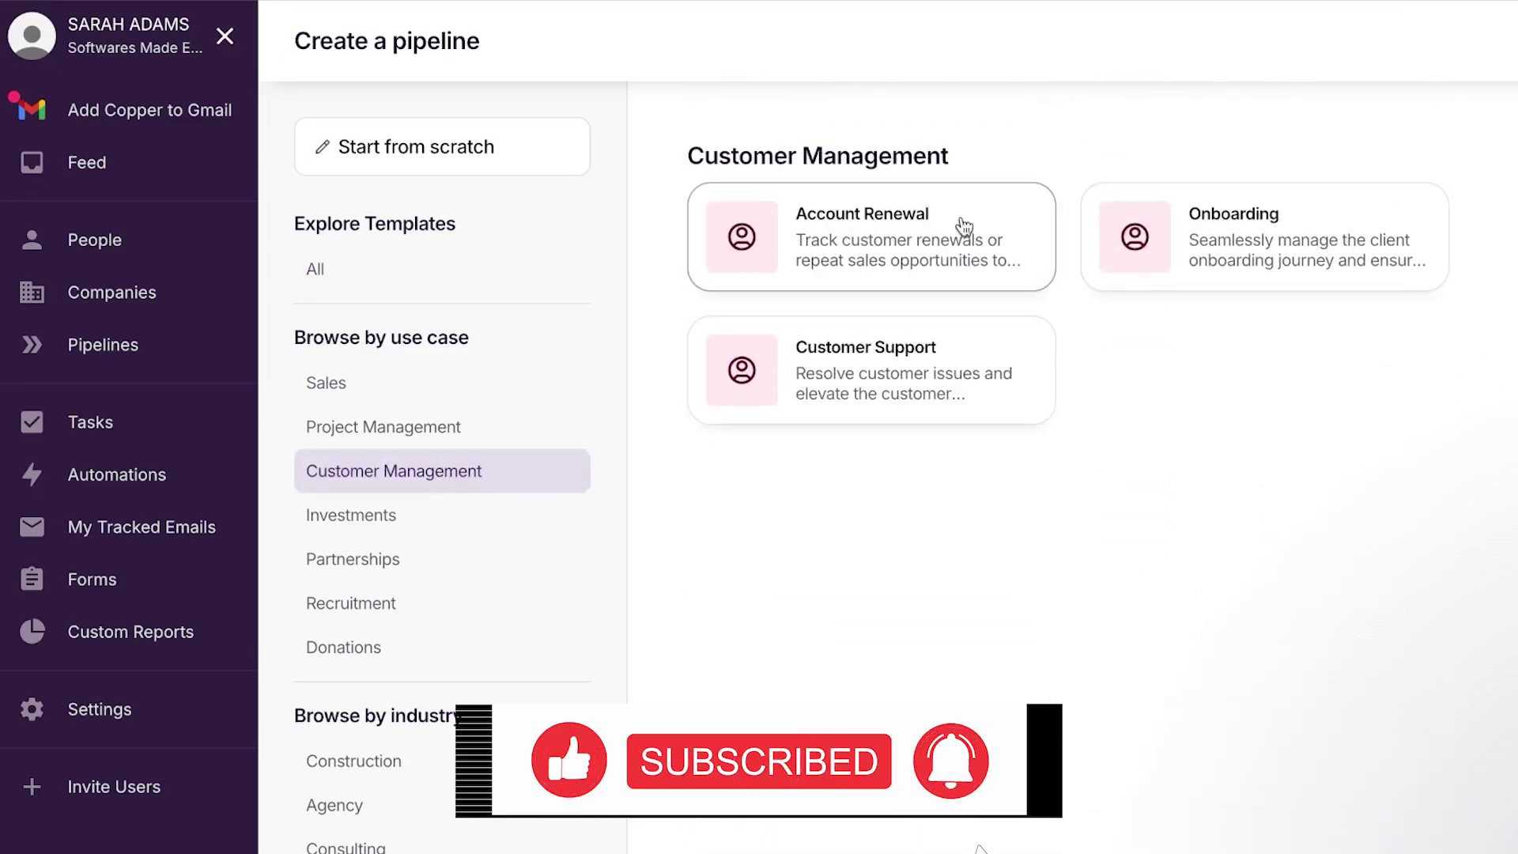
pyautogui.click(462, 428)
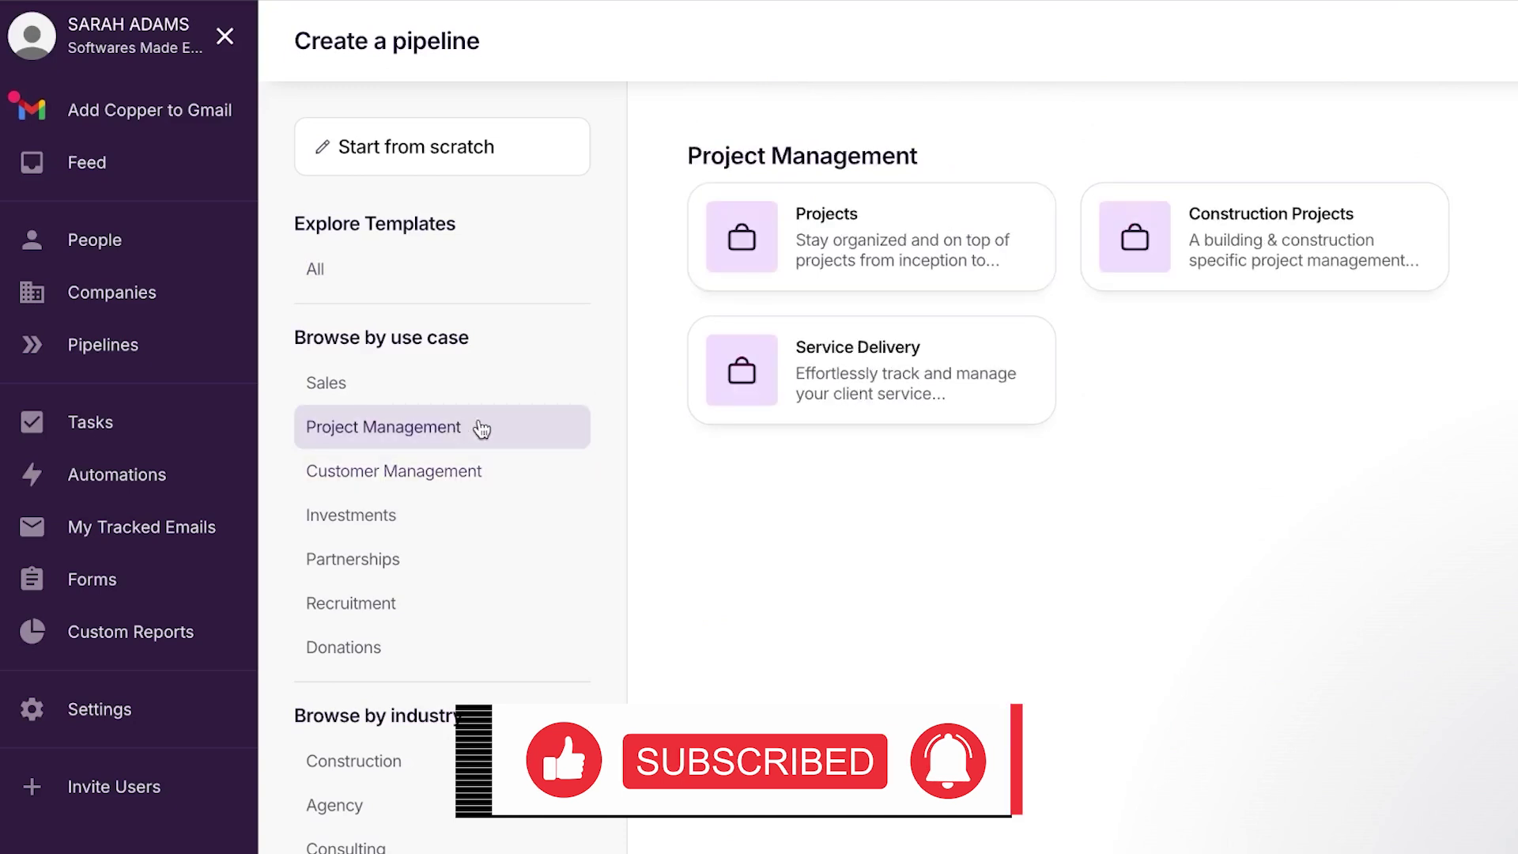
pyautogui.click(982, 237)
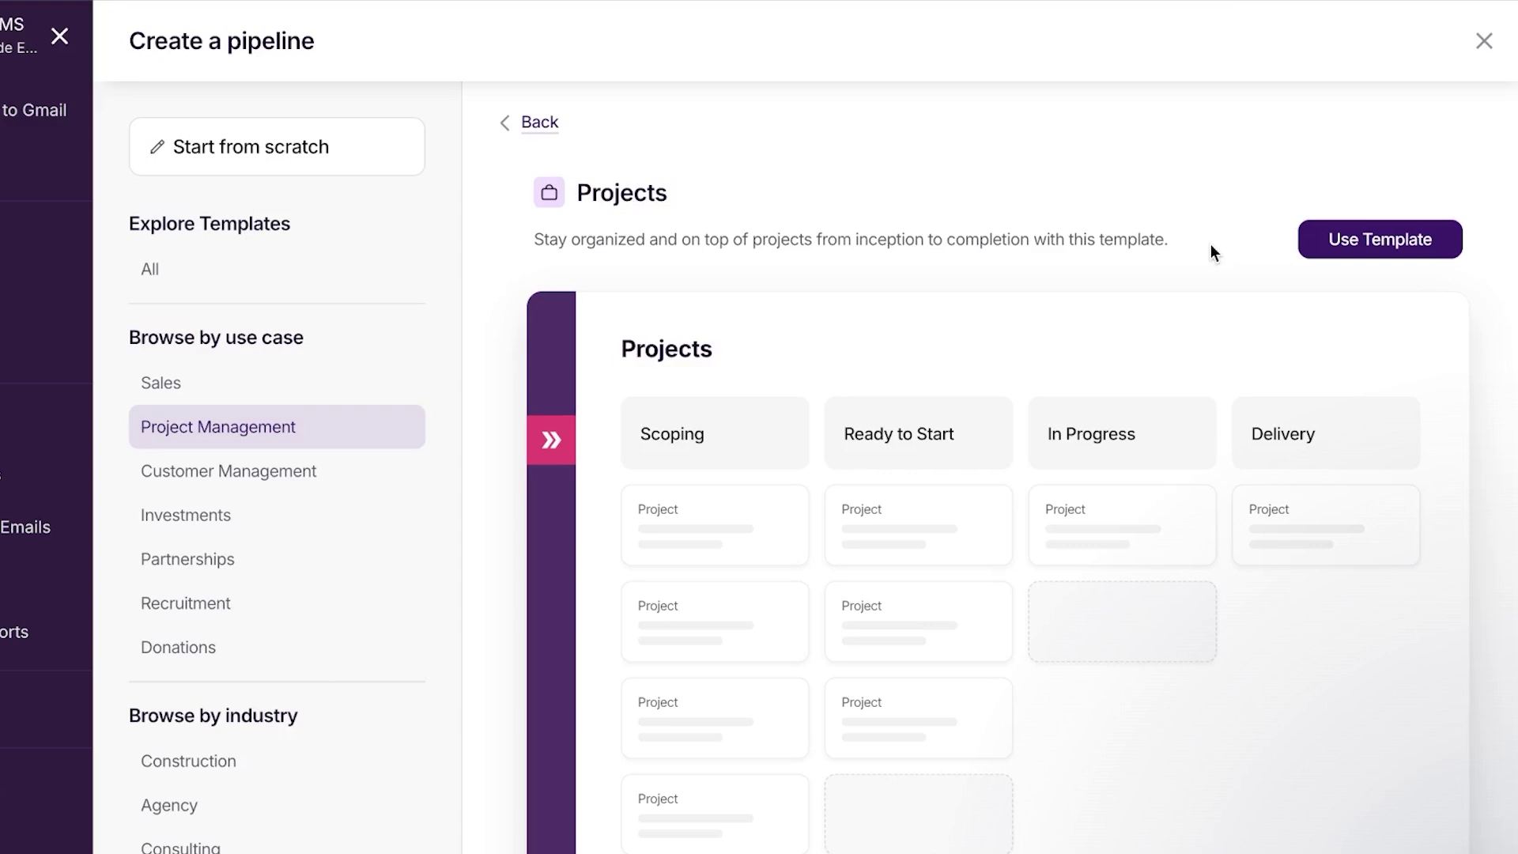
# Use the Projects template, rename the pipeline PROJECT X, and keep Project as the record type
pyautogui.click(1406, 241)
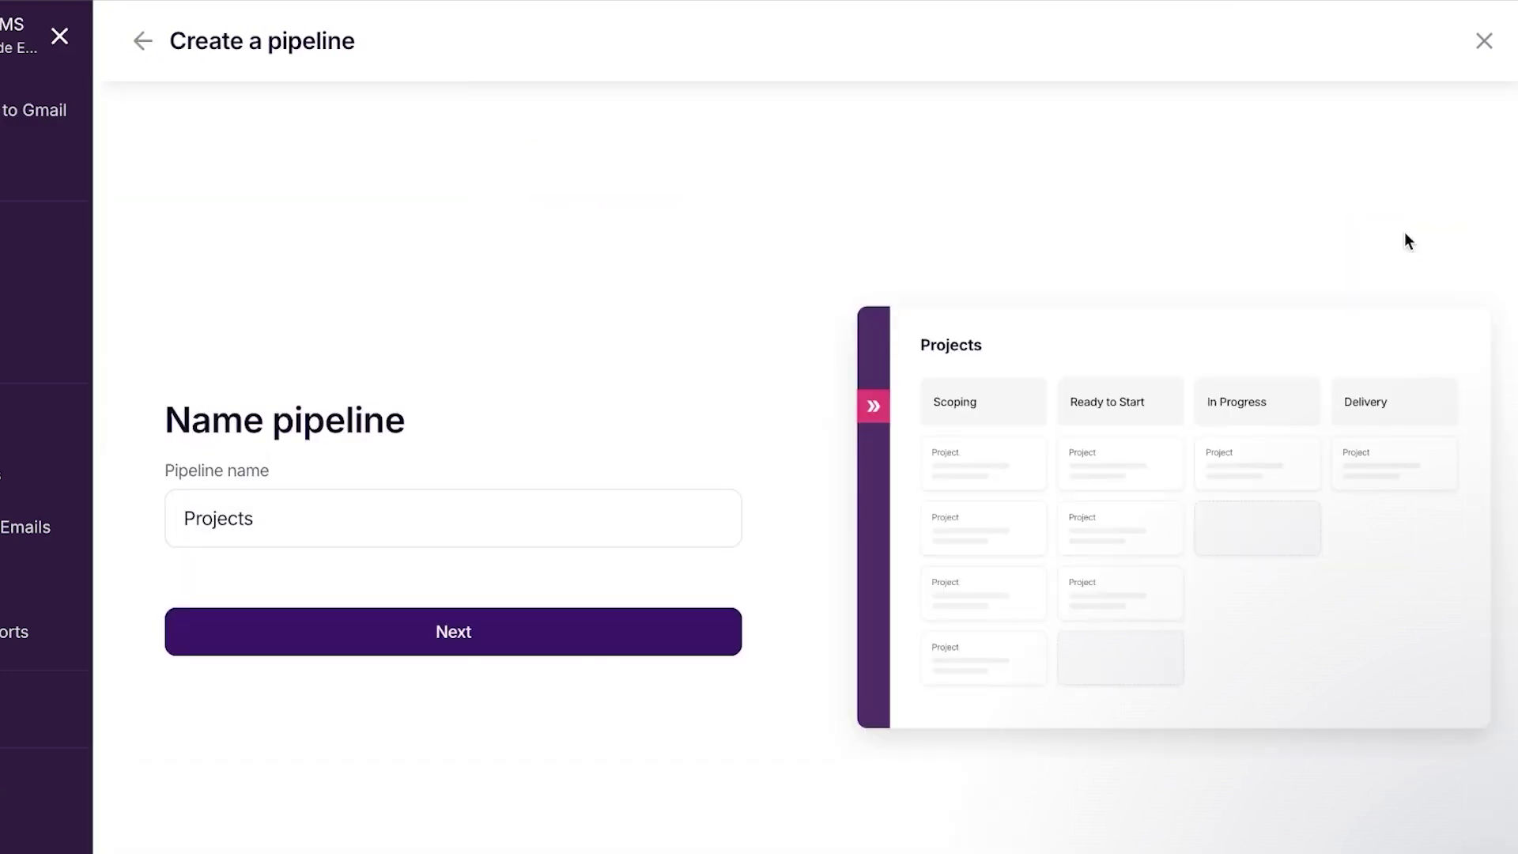
pyautogui.click(415, 502)
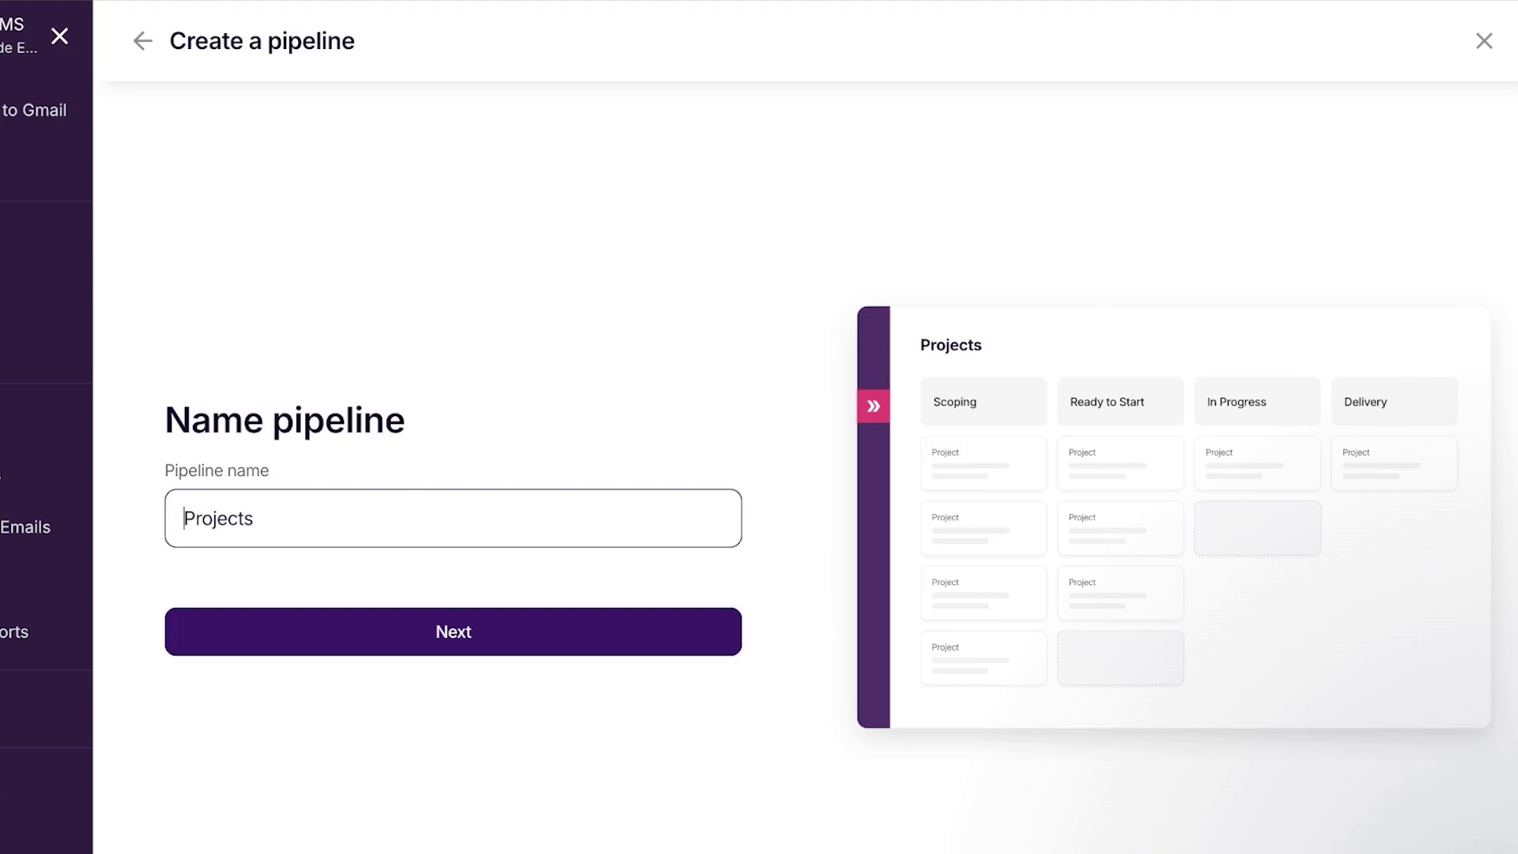
pyautogui.moveTo(271, 519); pyautogui.dragTo(163, 524)
pyautogui.press('BackSpace')
pyautogui.write('PROJECT X')
pyautogui.click(307, 632)
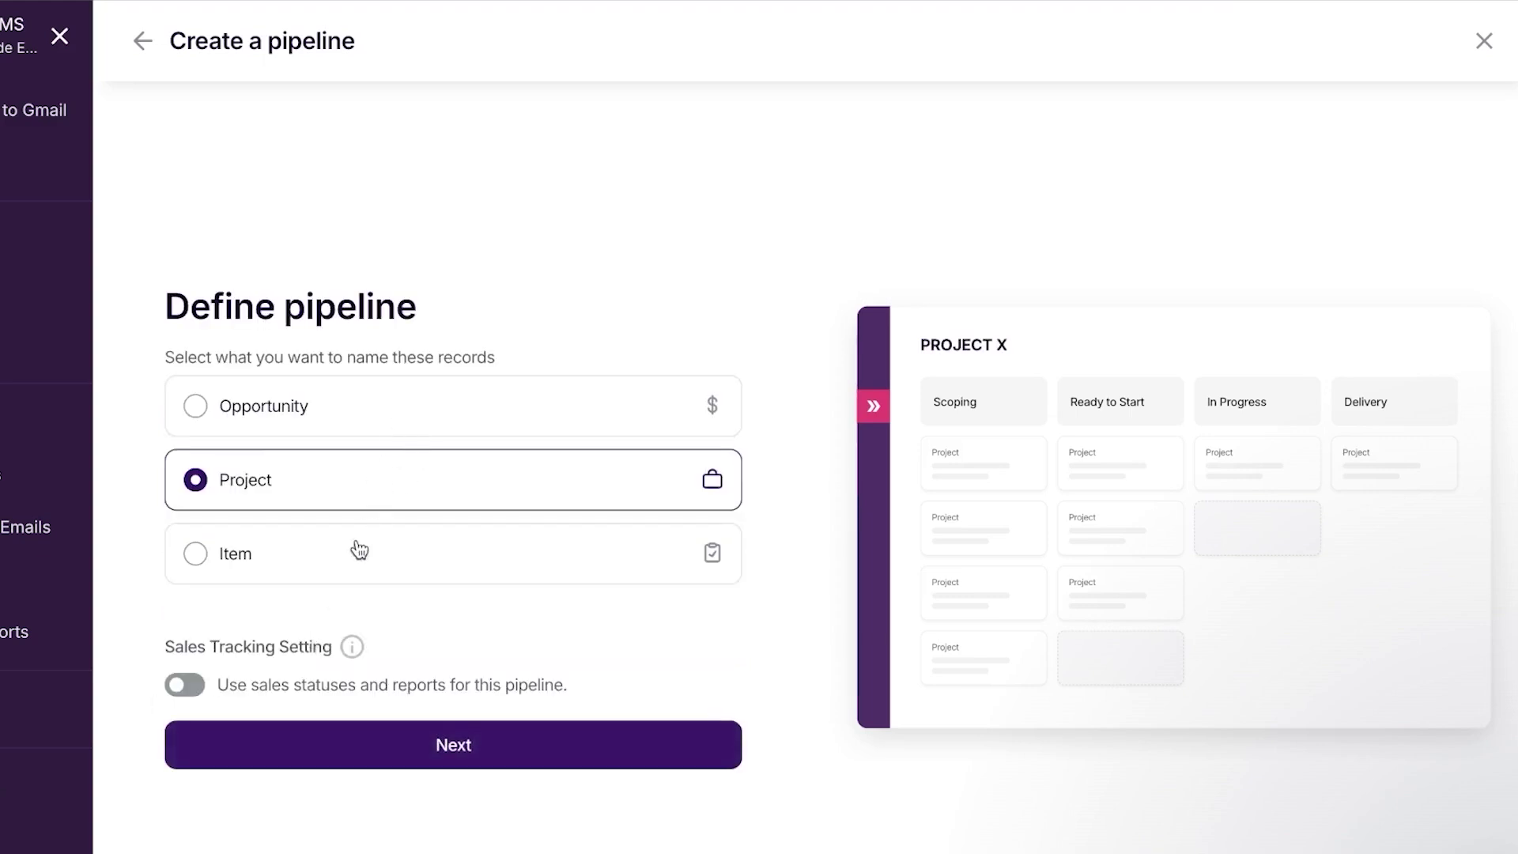
pyautogui.click(449, 759)
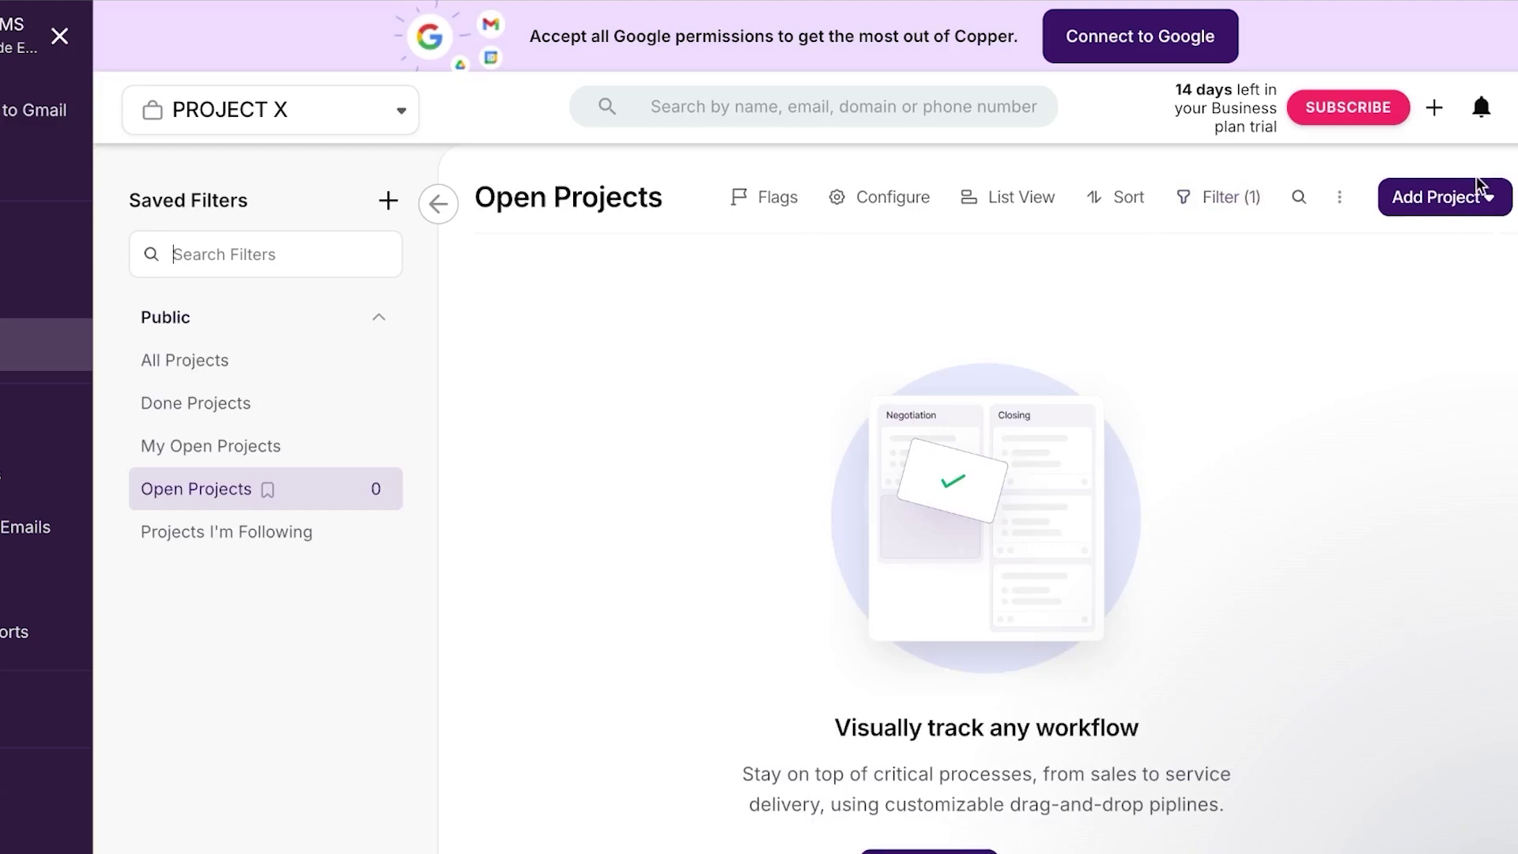
# Collapse the project filter panel and open Add a New Project in PROJECT X
pyautogui.click(1466, 207)
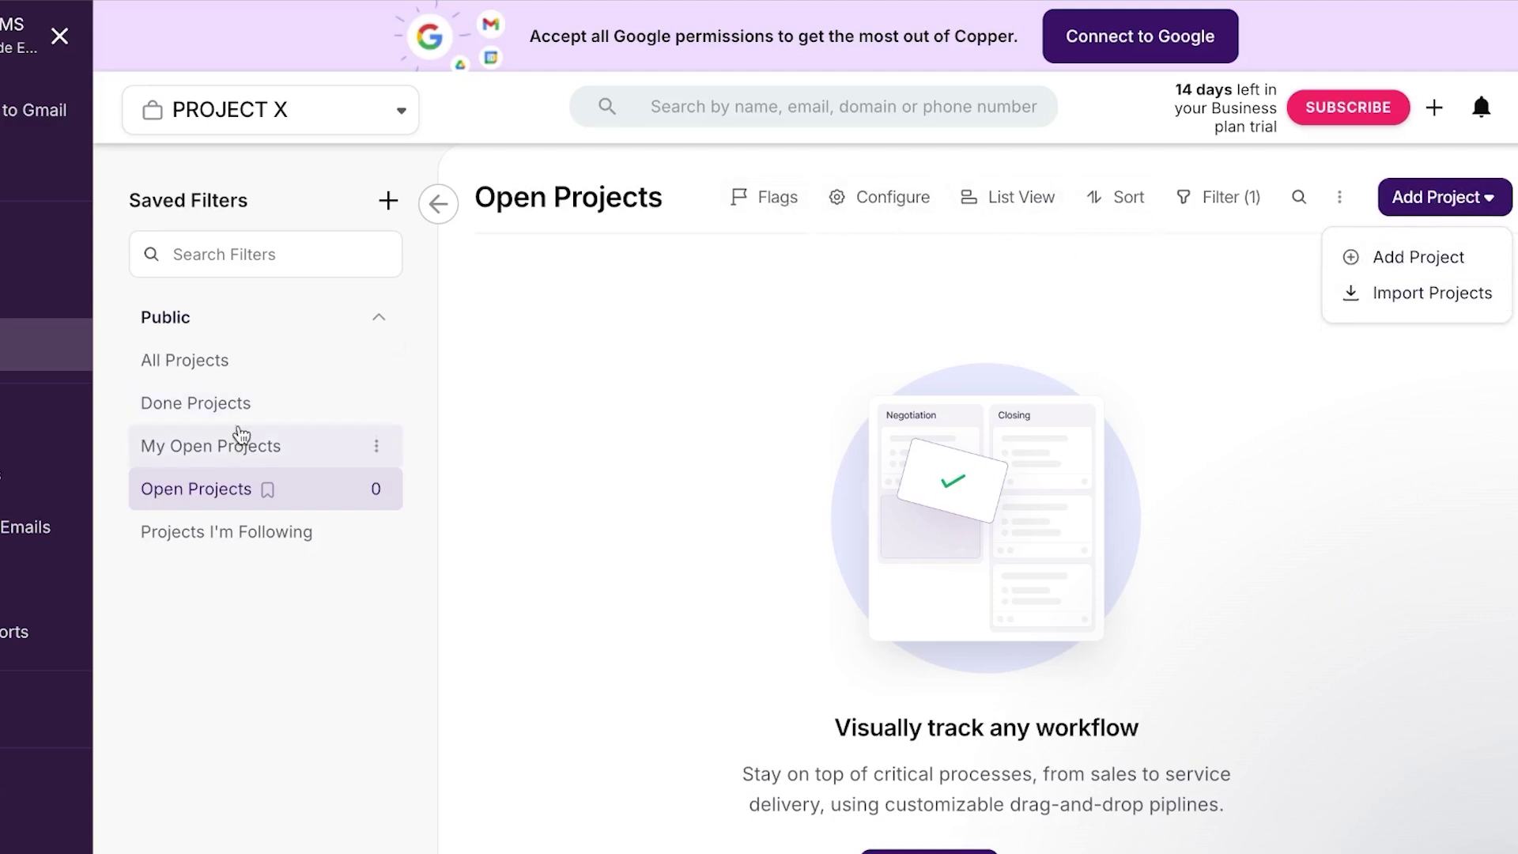
pyautogui.click(388, 202)
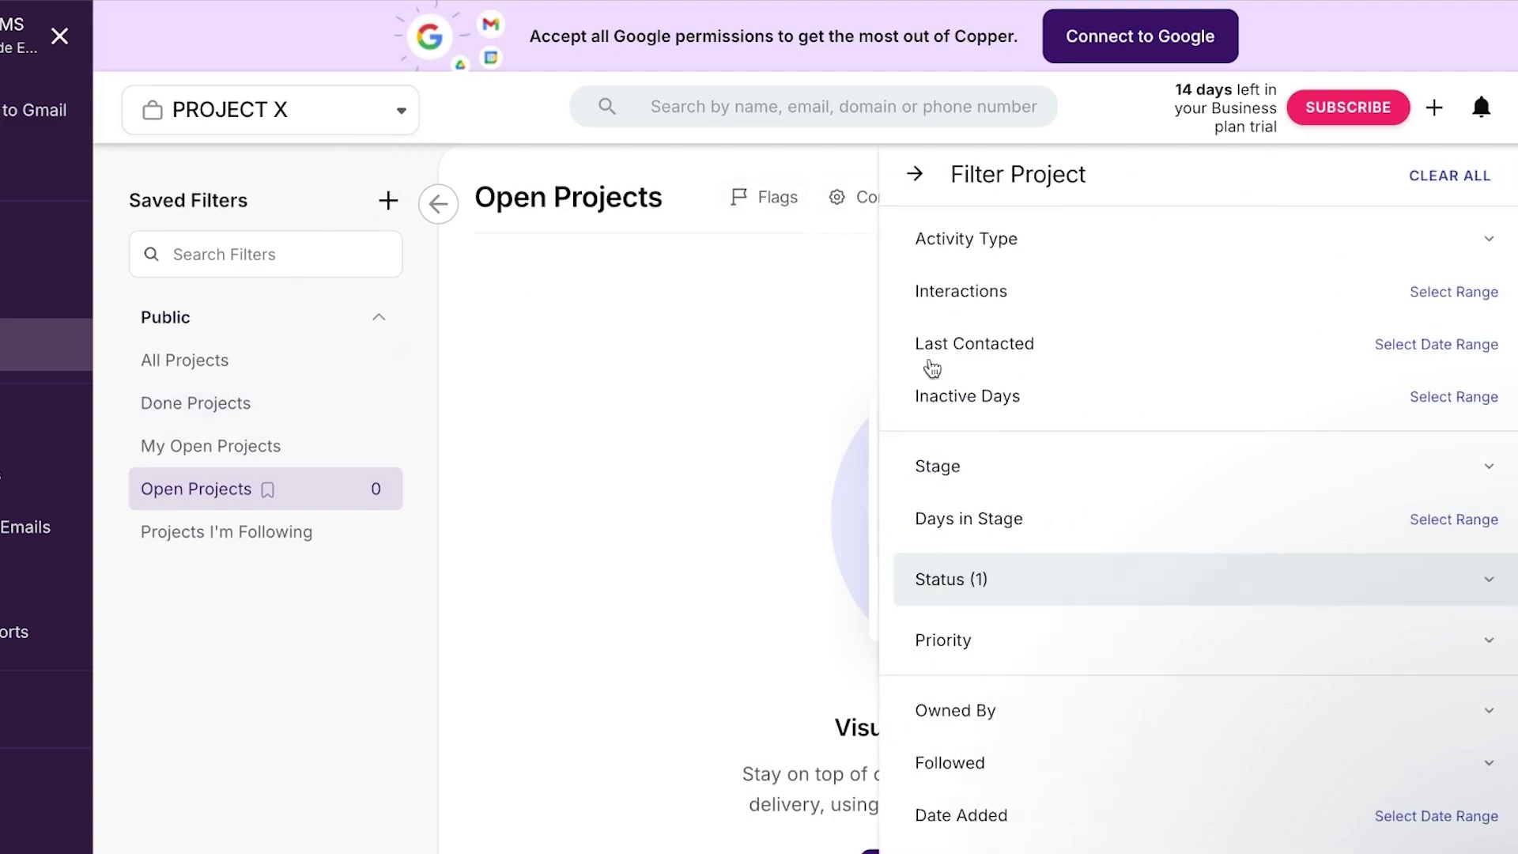
pyautogui.click(915, 174)
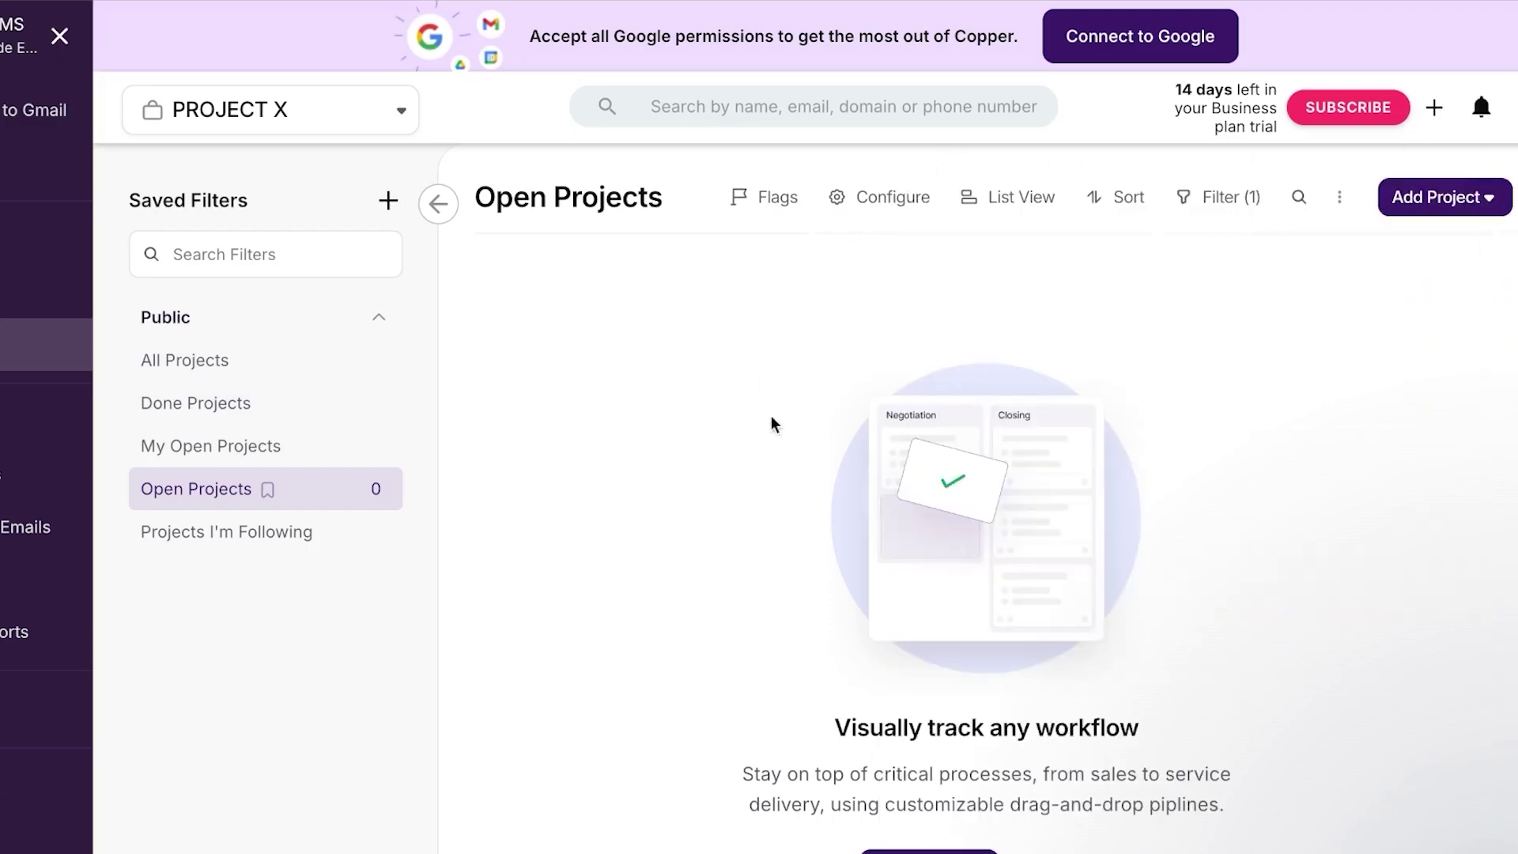
pyautogui.click(936, 847)
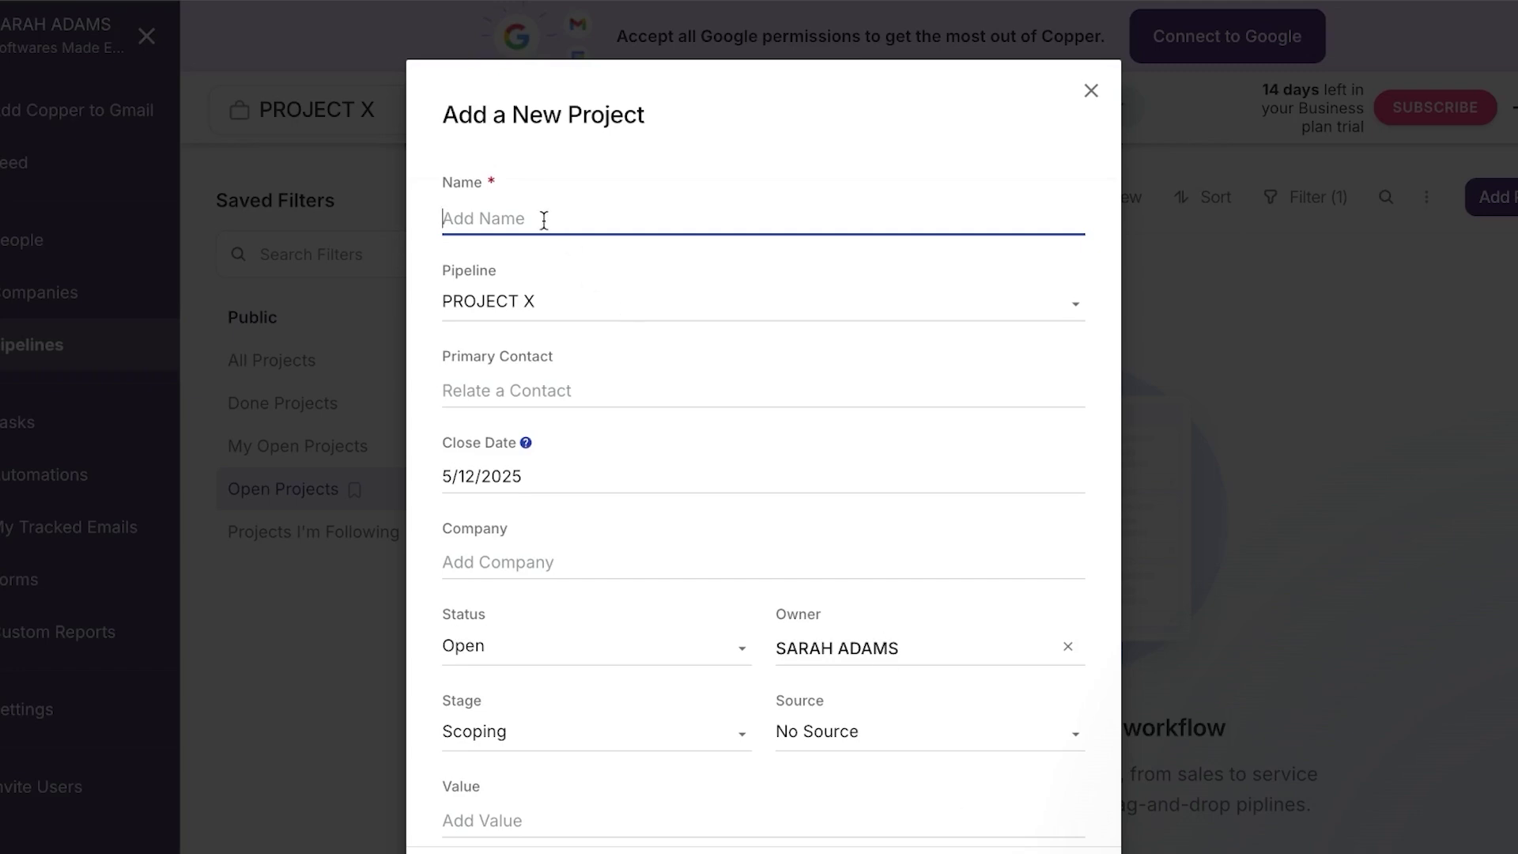
# Name the project 'Test' with High priority, visible only to me
pyautogui.write('TVEST')
pyautogui.press('BackSpace')
pyautogui.press('BackSpace')
pyautogui.press('BackSpace')
pyautogui.press('BackSpace')
pyautogui.write('est')
pyautogui.scroll(-5, 681, 668)
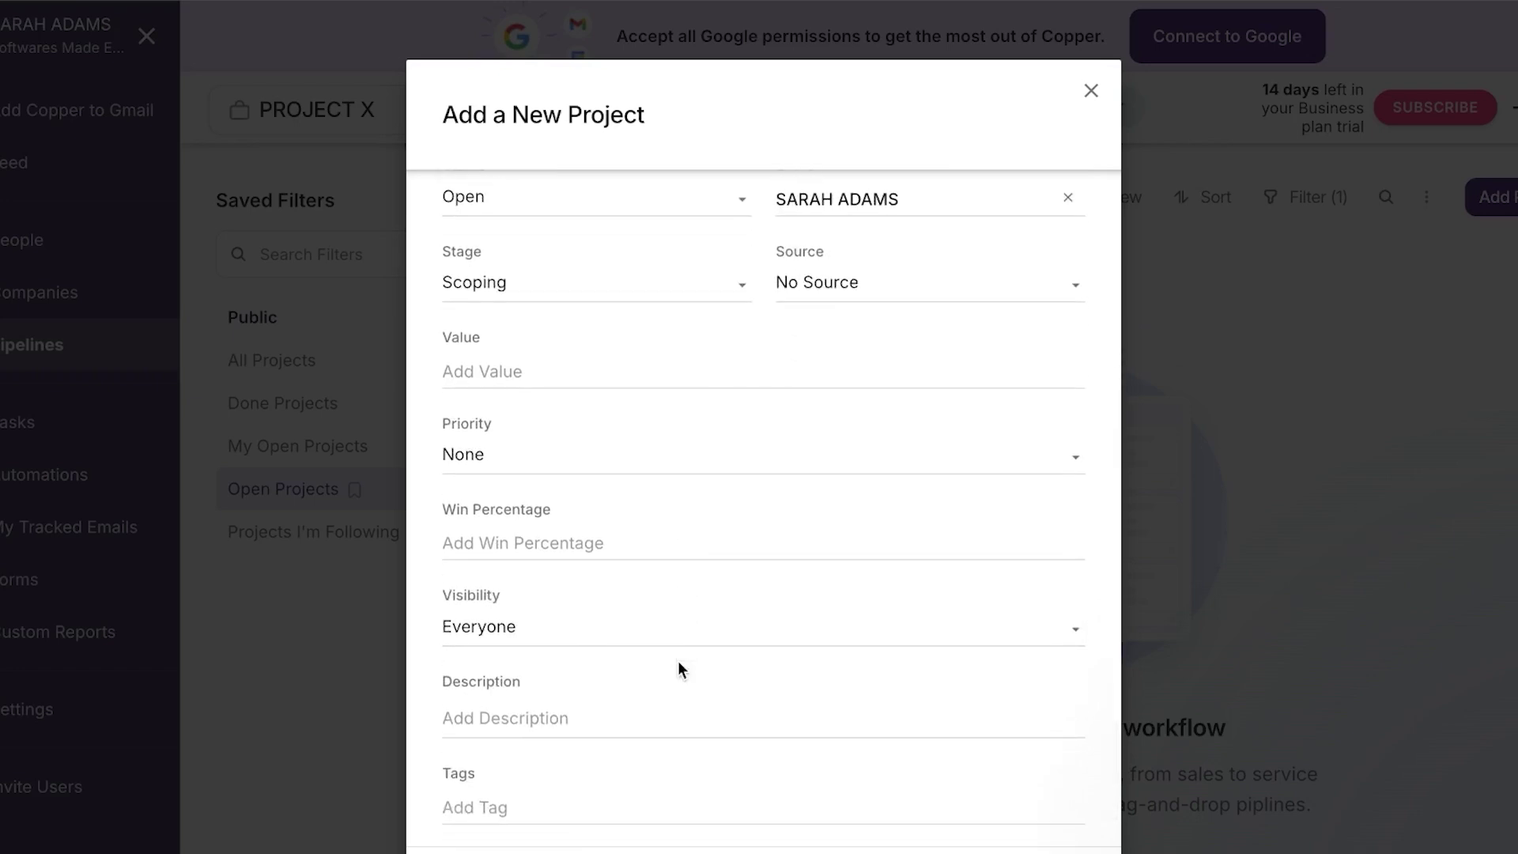
pyautogui.click(779, 467)
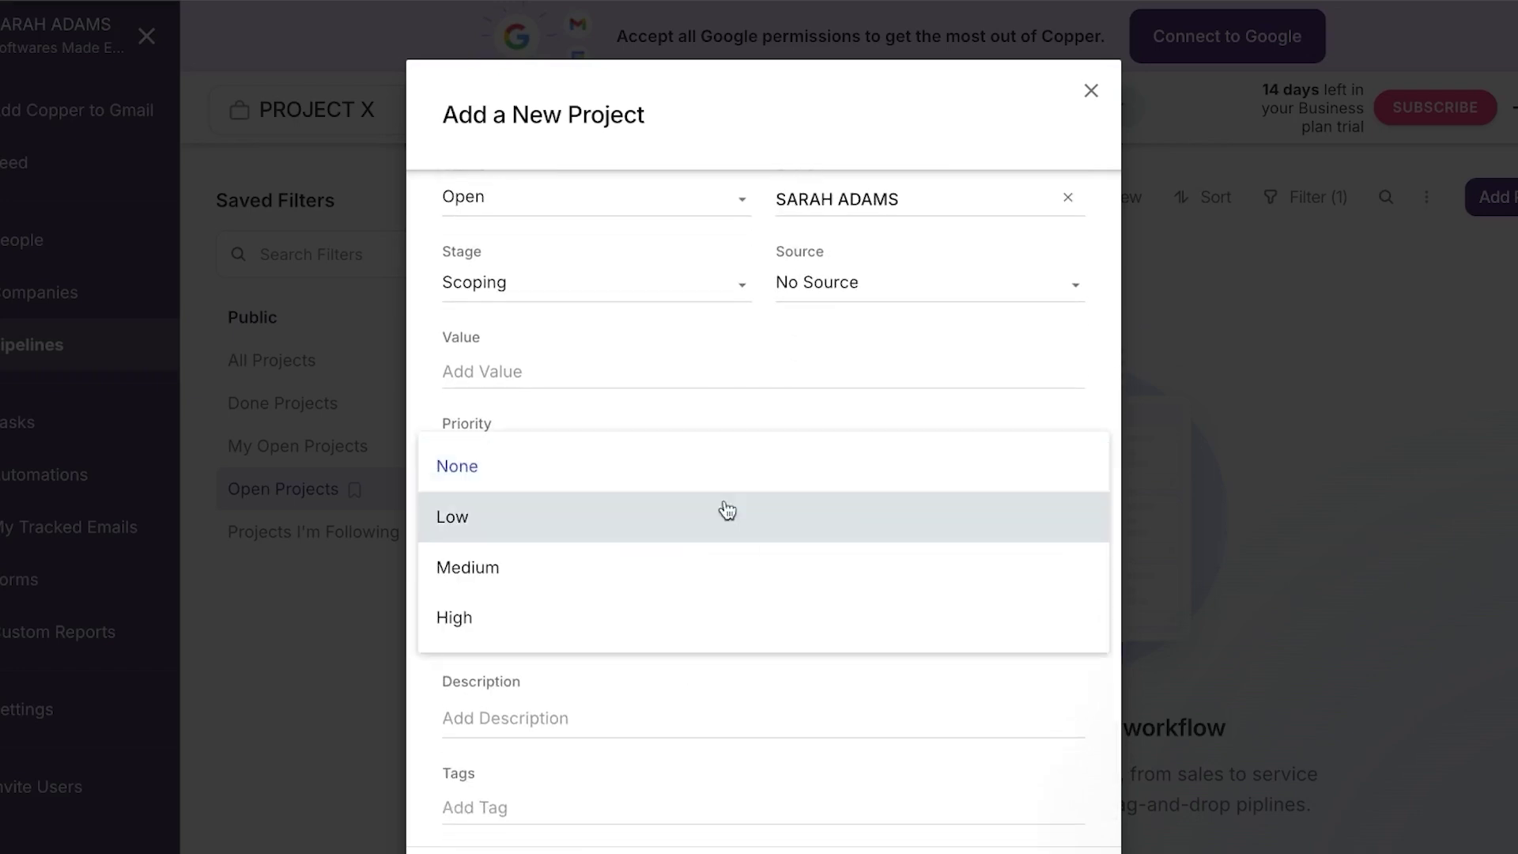
pyautogui.click(673, 630)
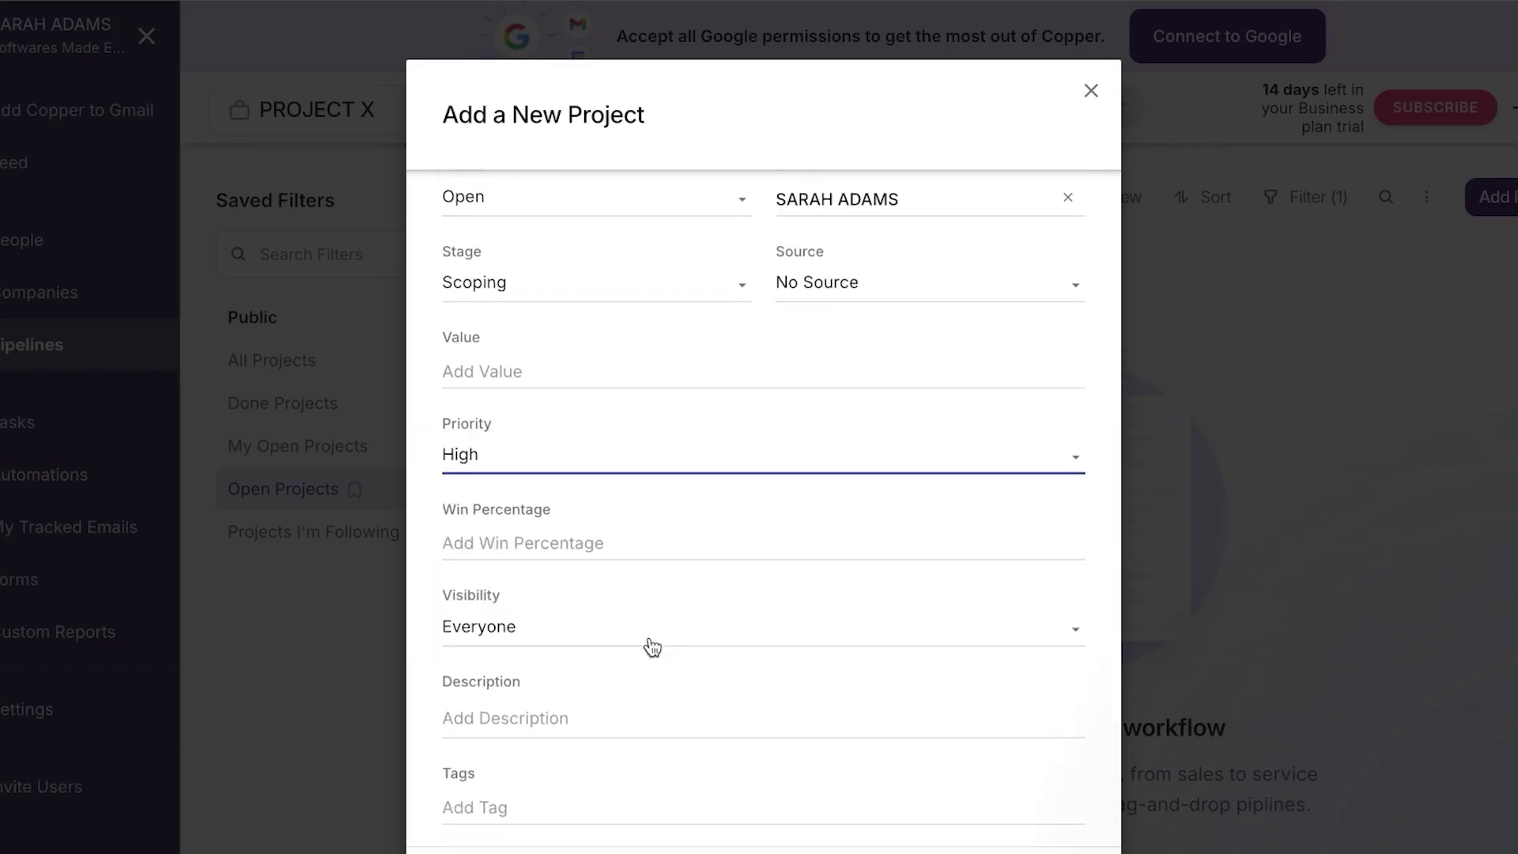
pyautogui.click(651, 642)
pyautogui.click(535, 806)
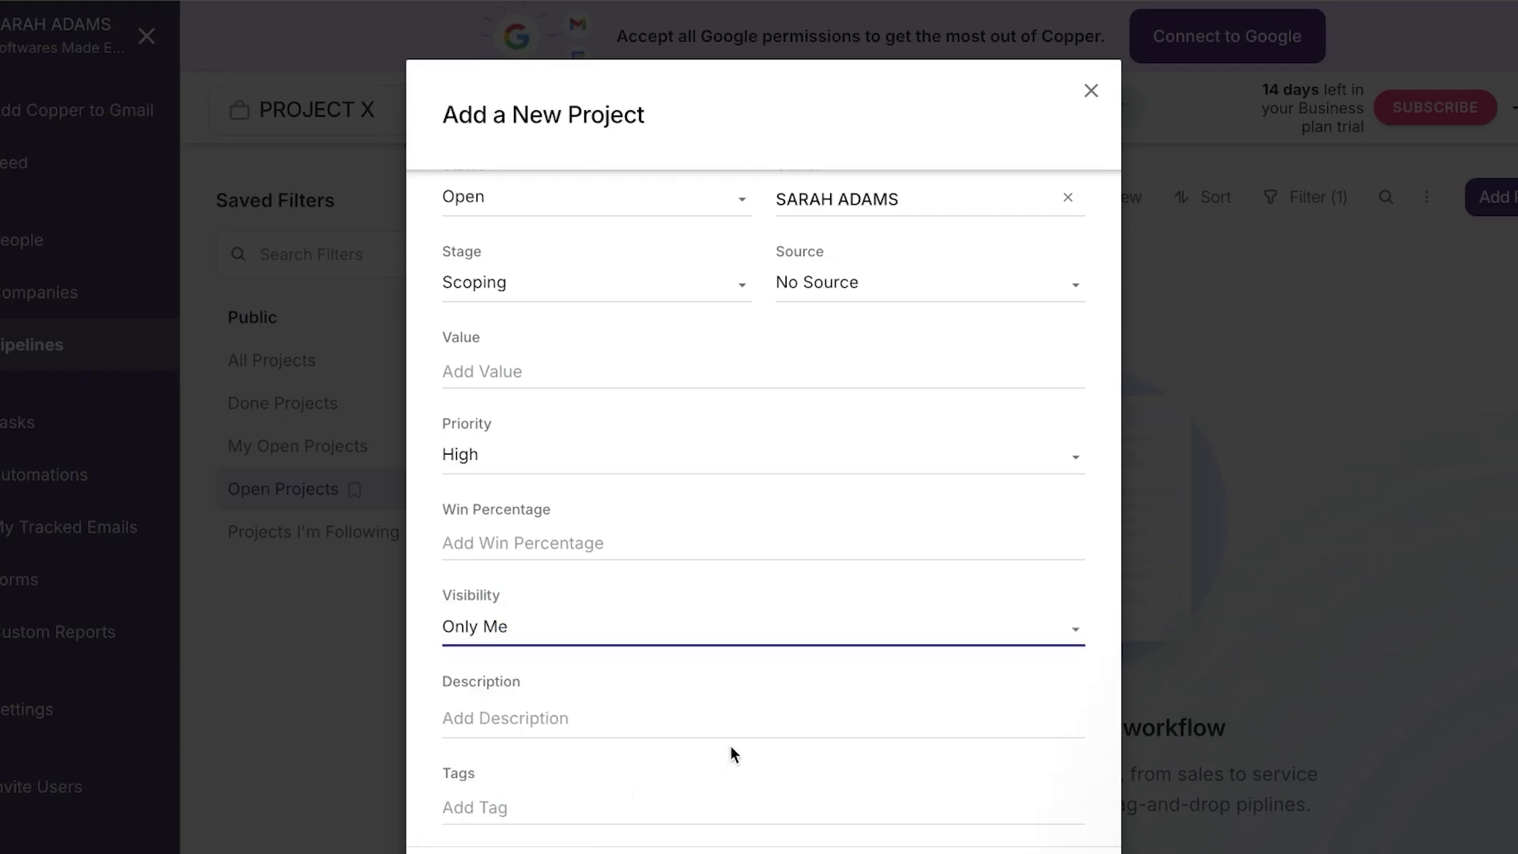
# Give the project a '.' description, tag it New and Test, and save it
pyautogui.click(567, 716)
pyautogui.write('.........')
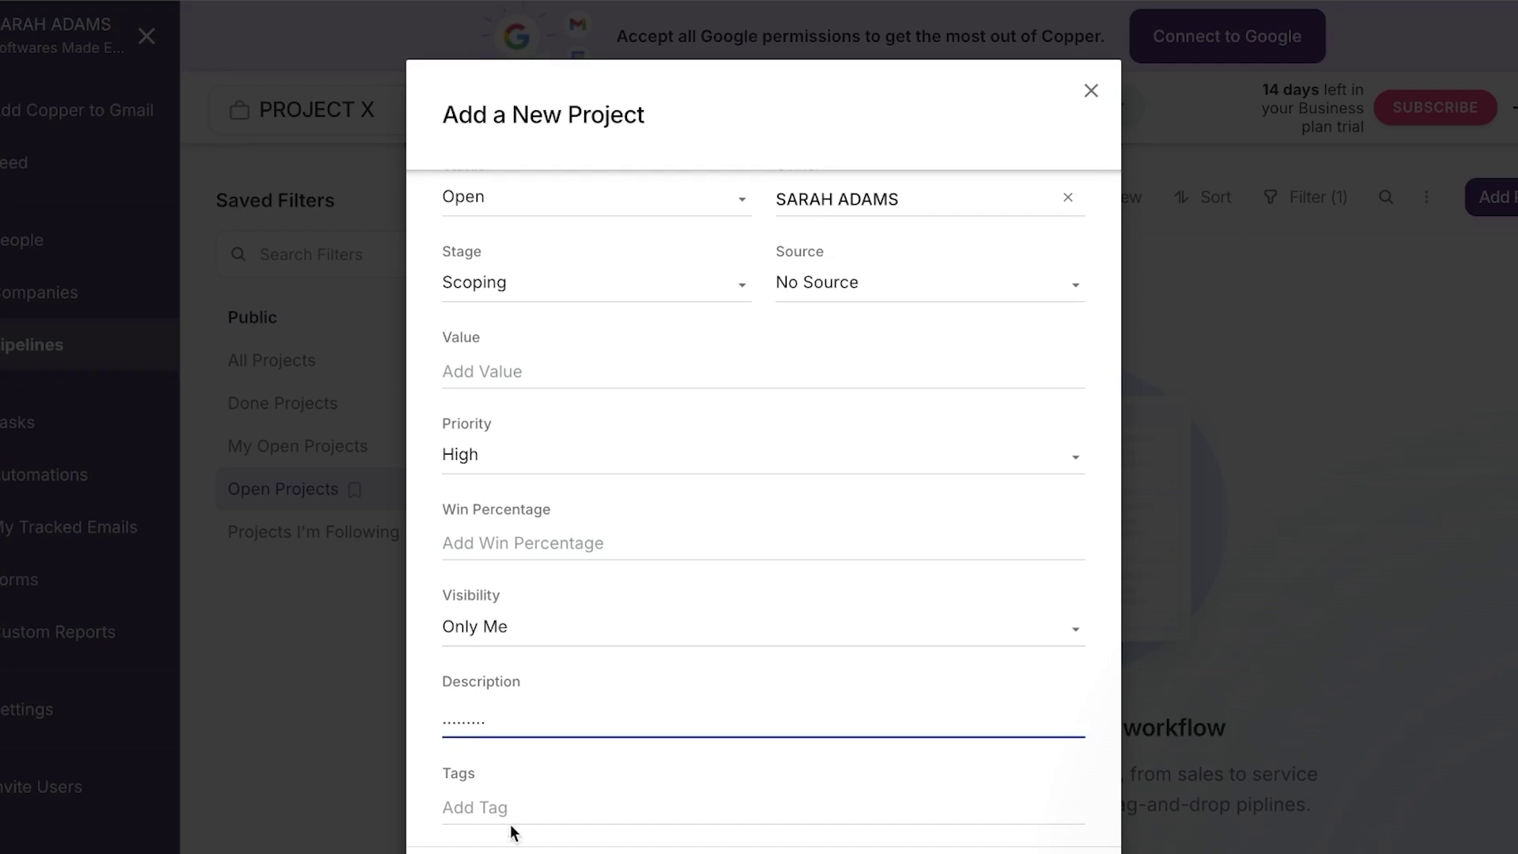
pyautogui.click(504, 811)
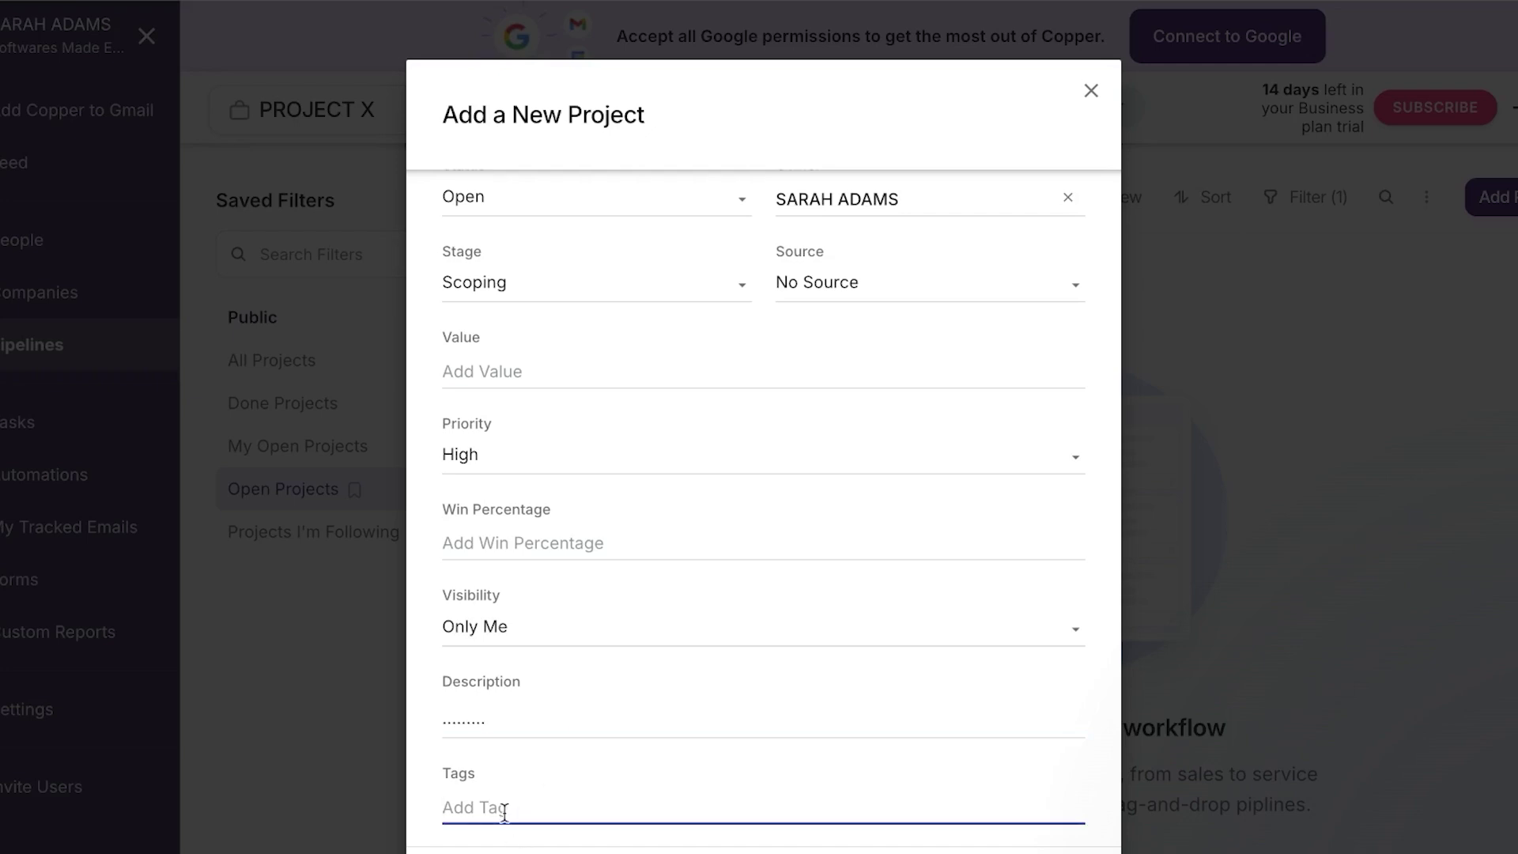
pyautogui.write('new')
pyautogui.press('Return')
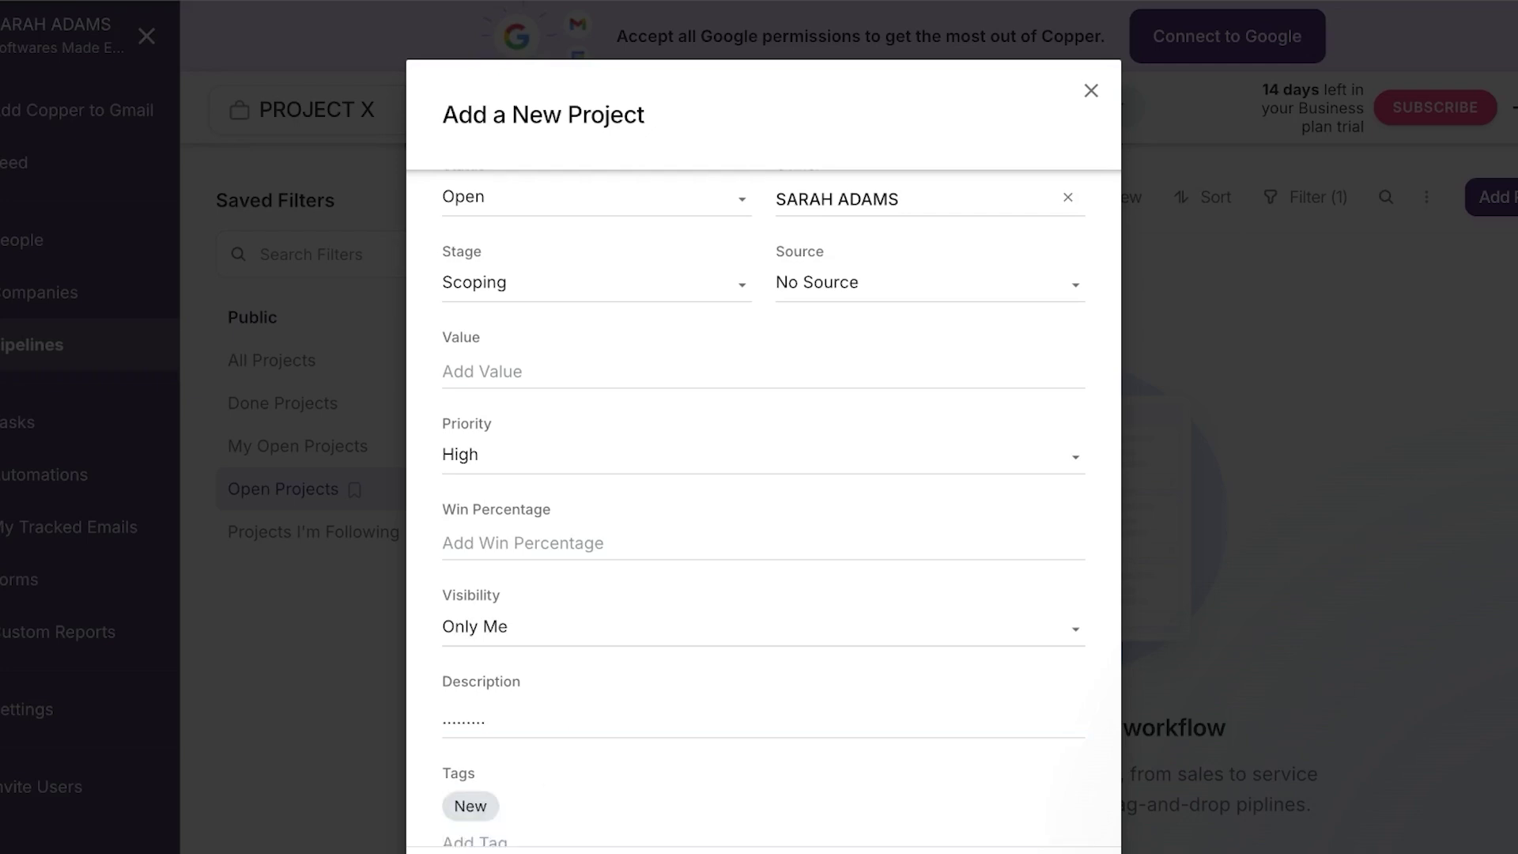
pyautogui.write('test')
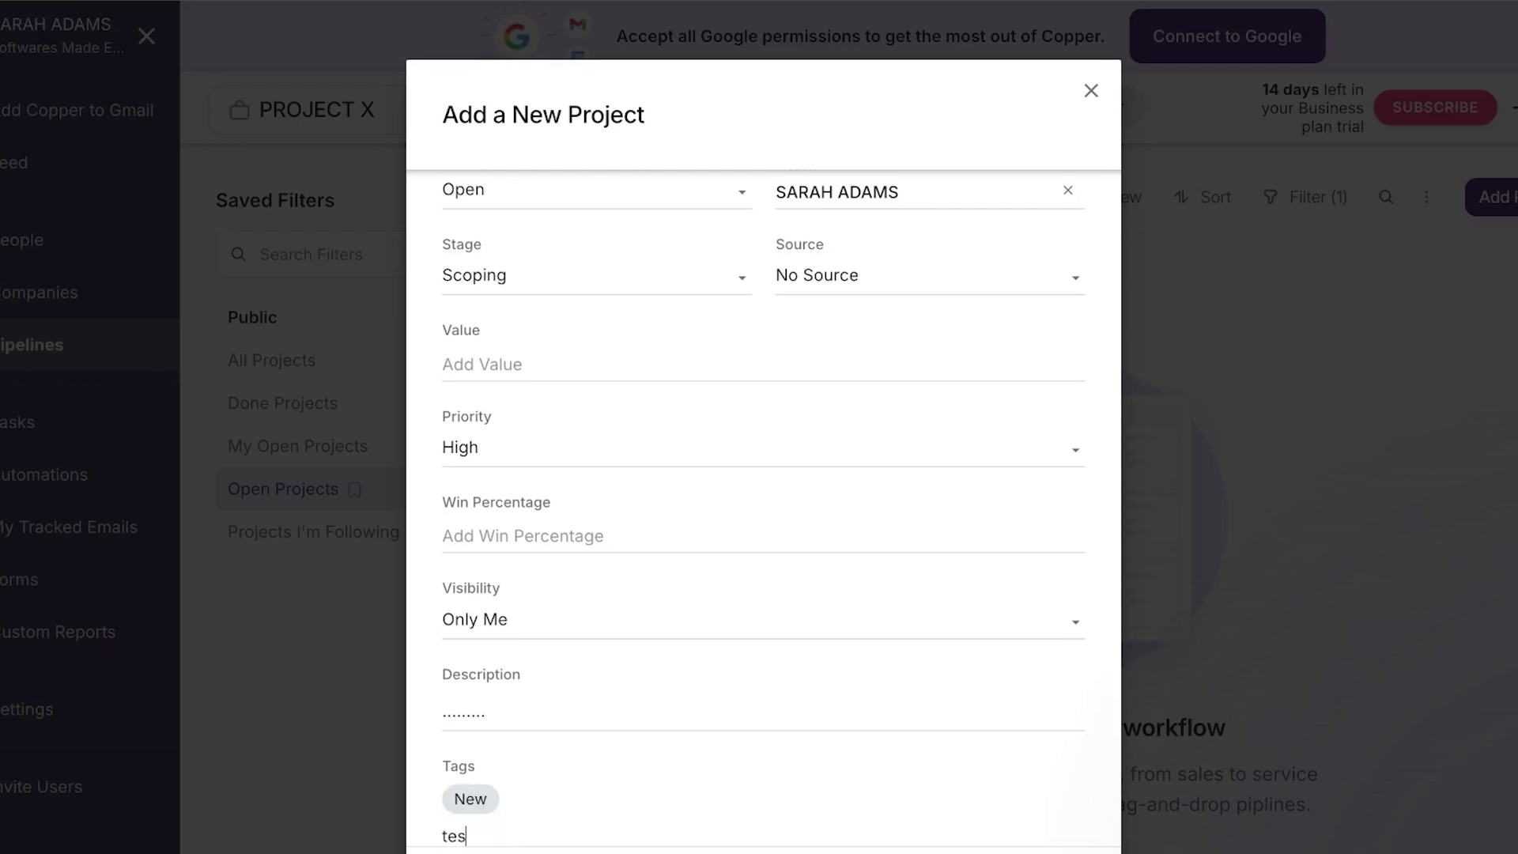
pyautogui.press('Return')
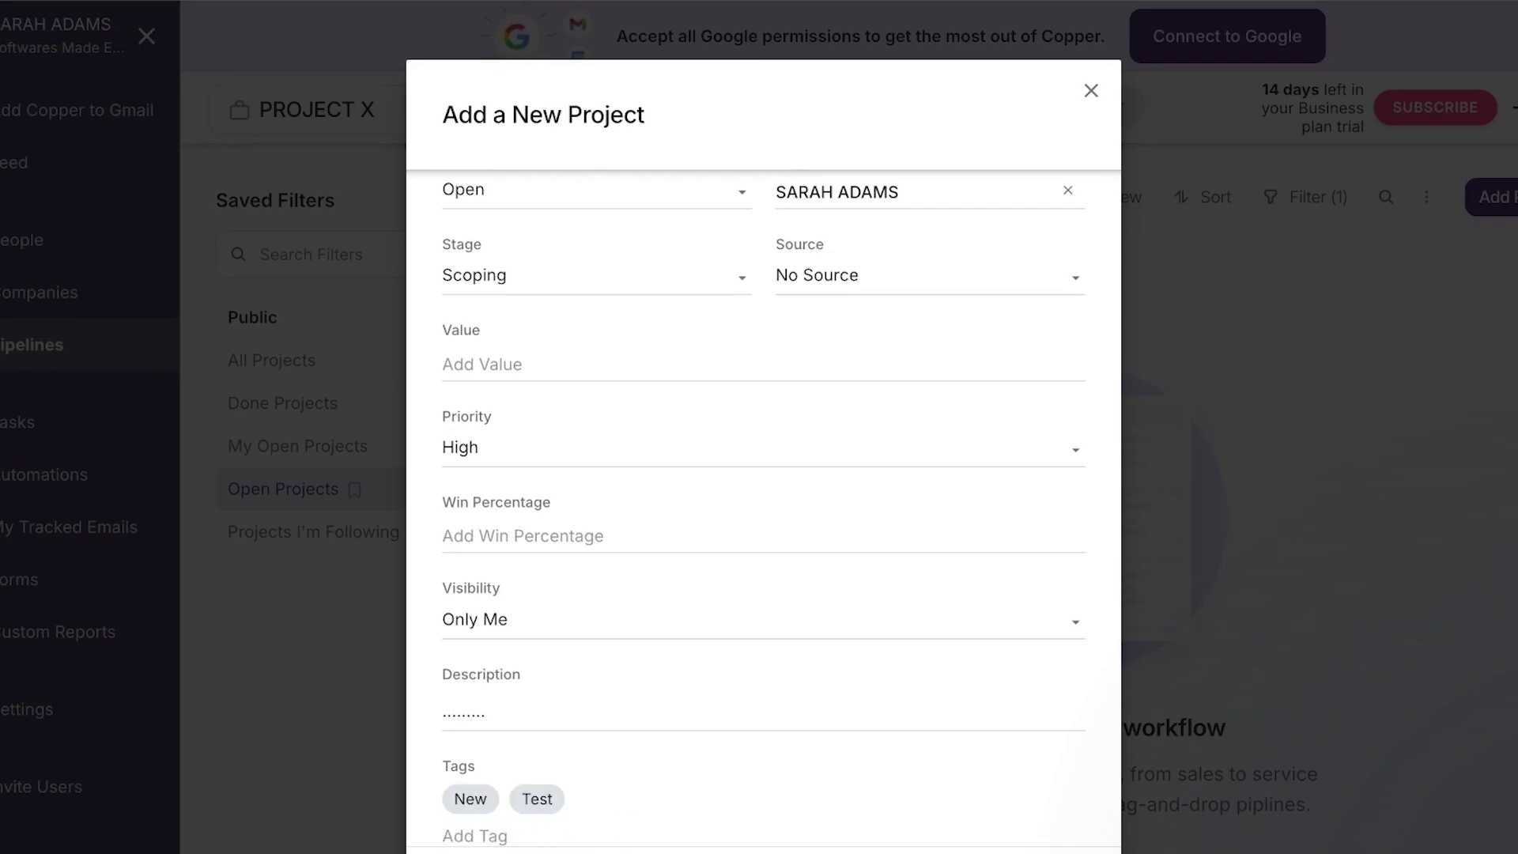
pyautogui.press('Return')
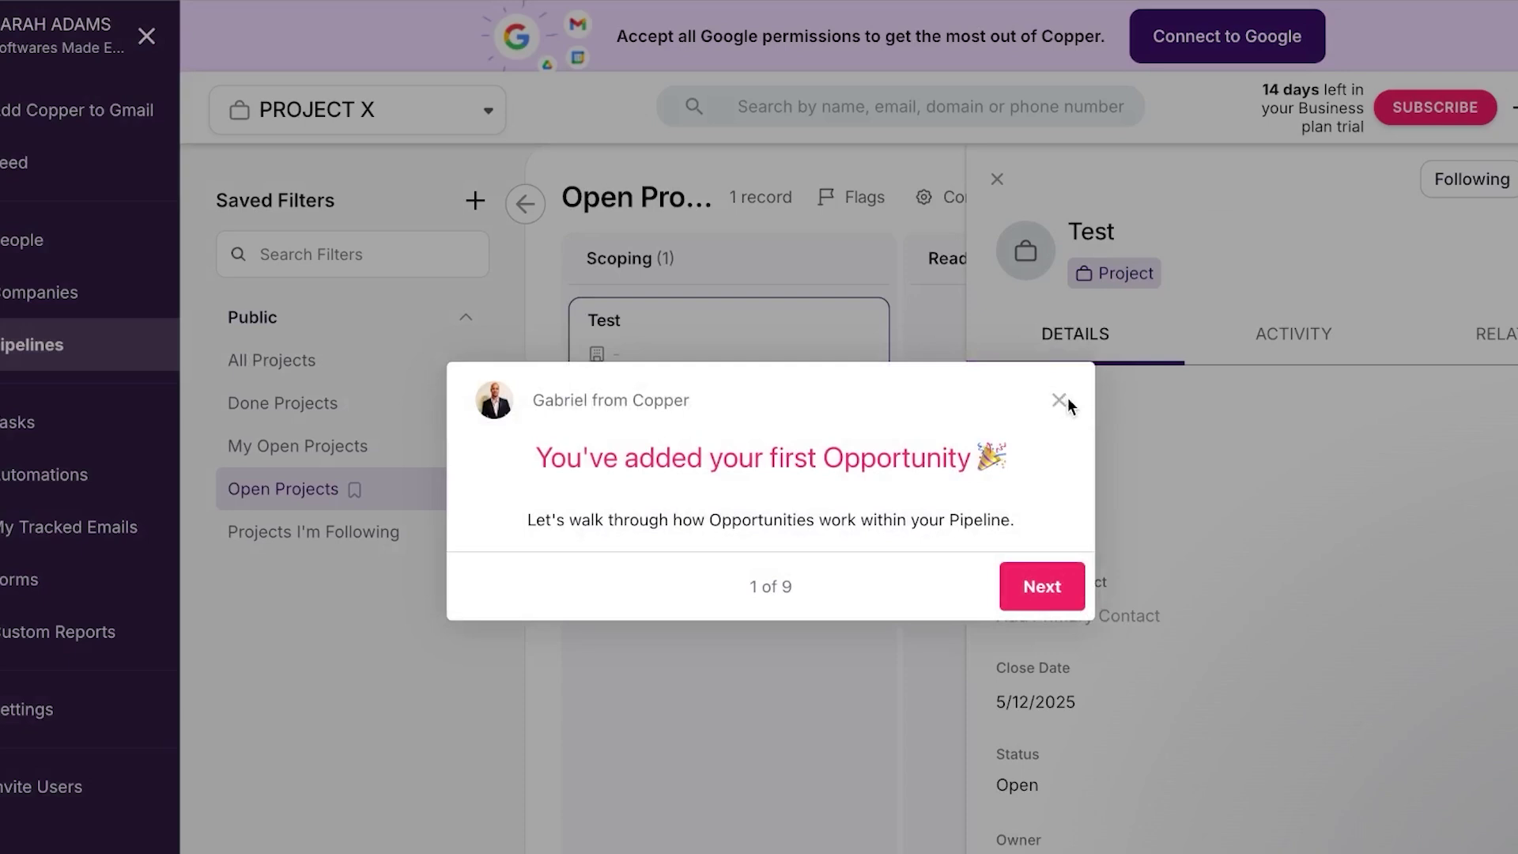
# Dismiss the first-opportunity tour and view the Test project as a full page
pyautogui.click(1058, 400)
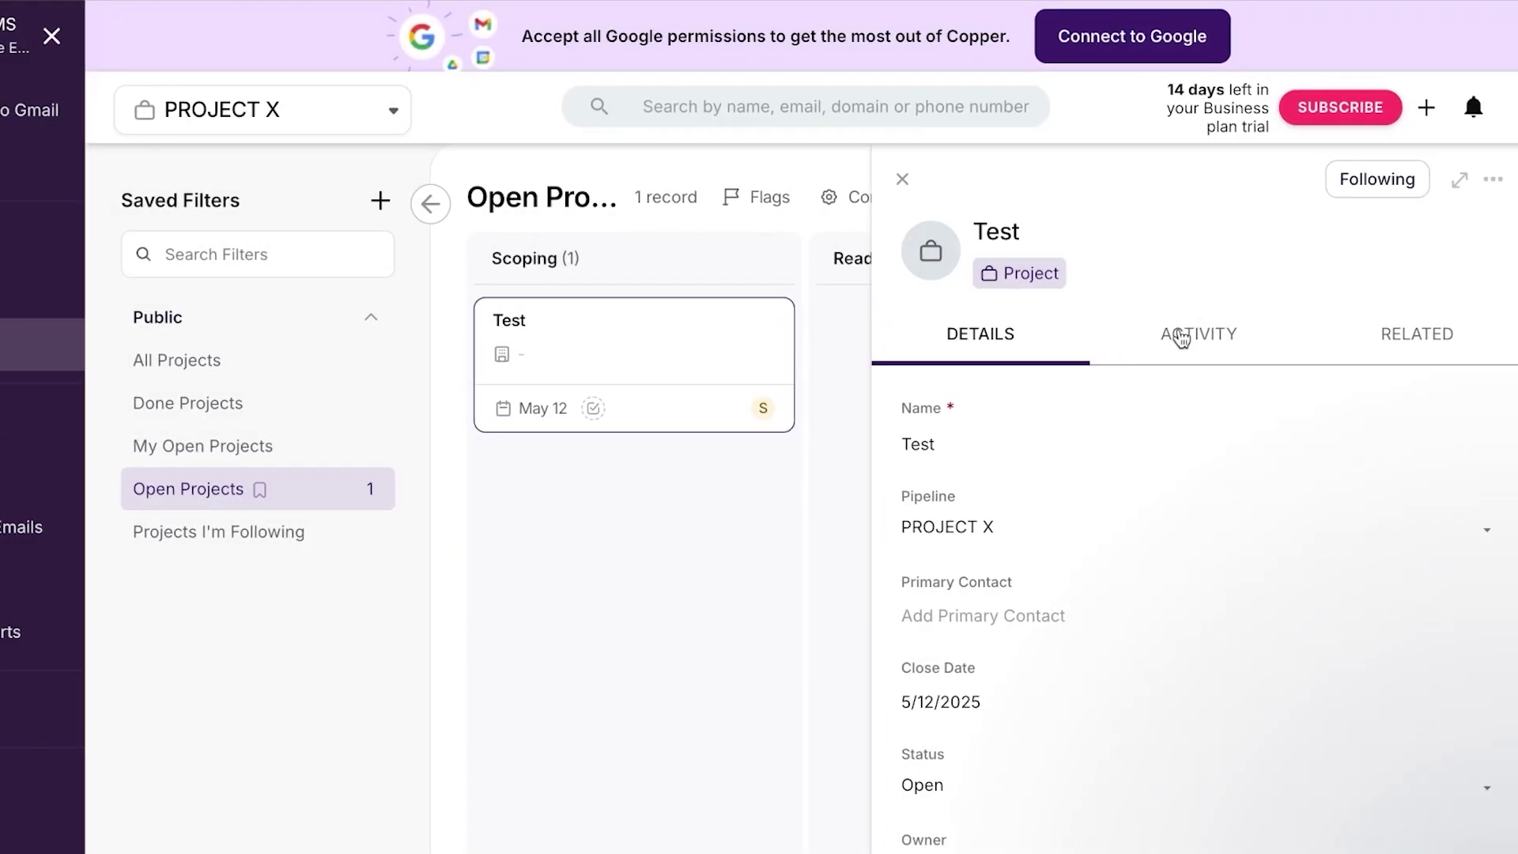
pyautogui.click(1459, 180)
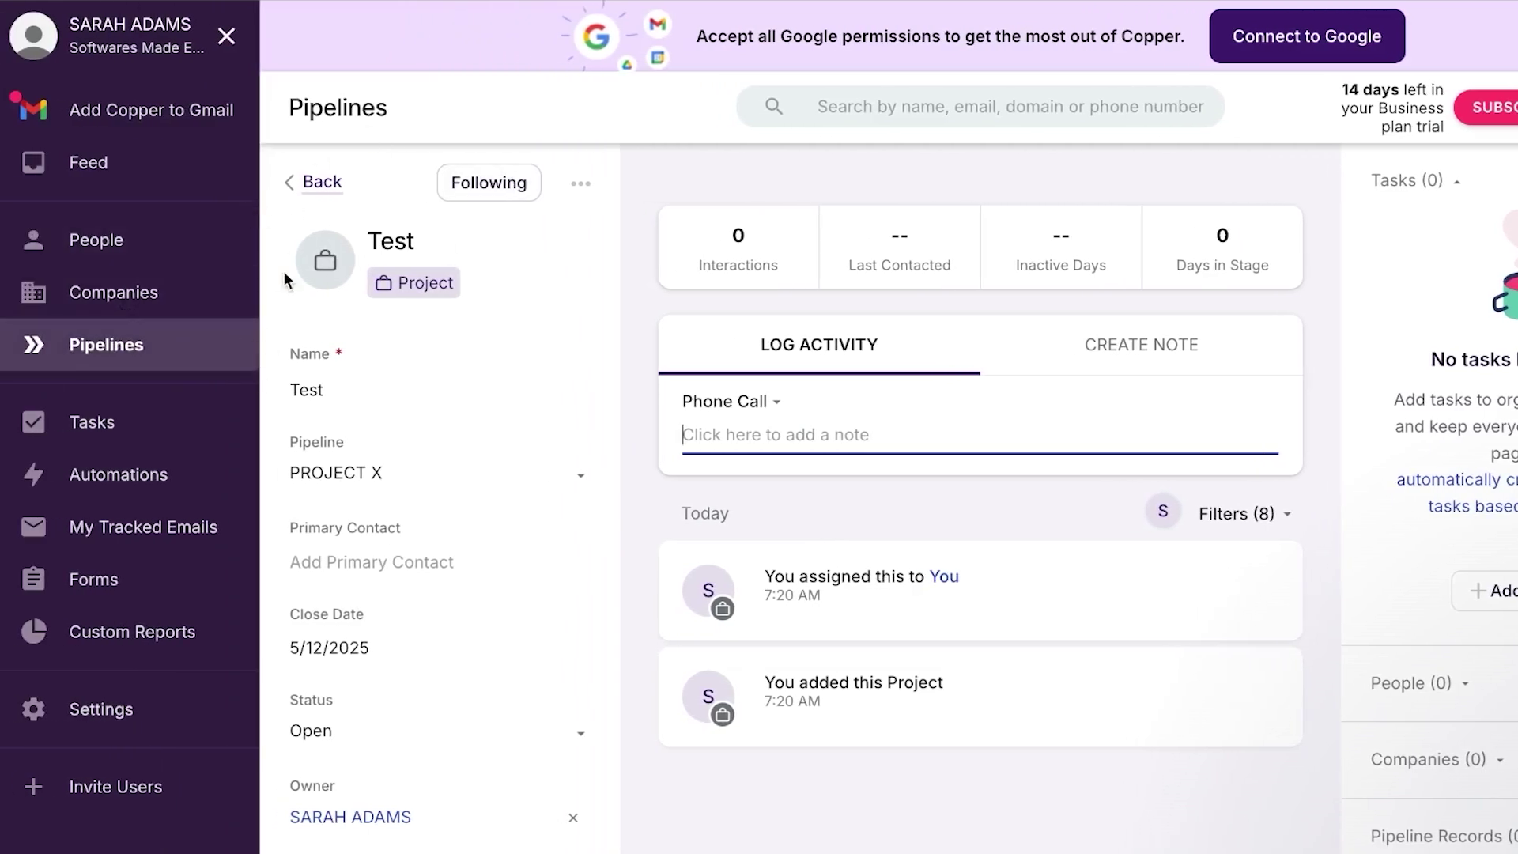
# Add a new task named 'task 1' due April 14, 2025
pyautogui.click(127, 425)
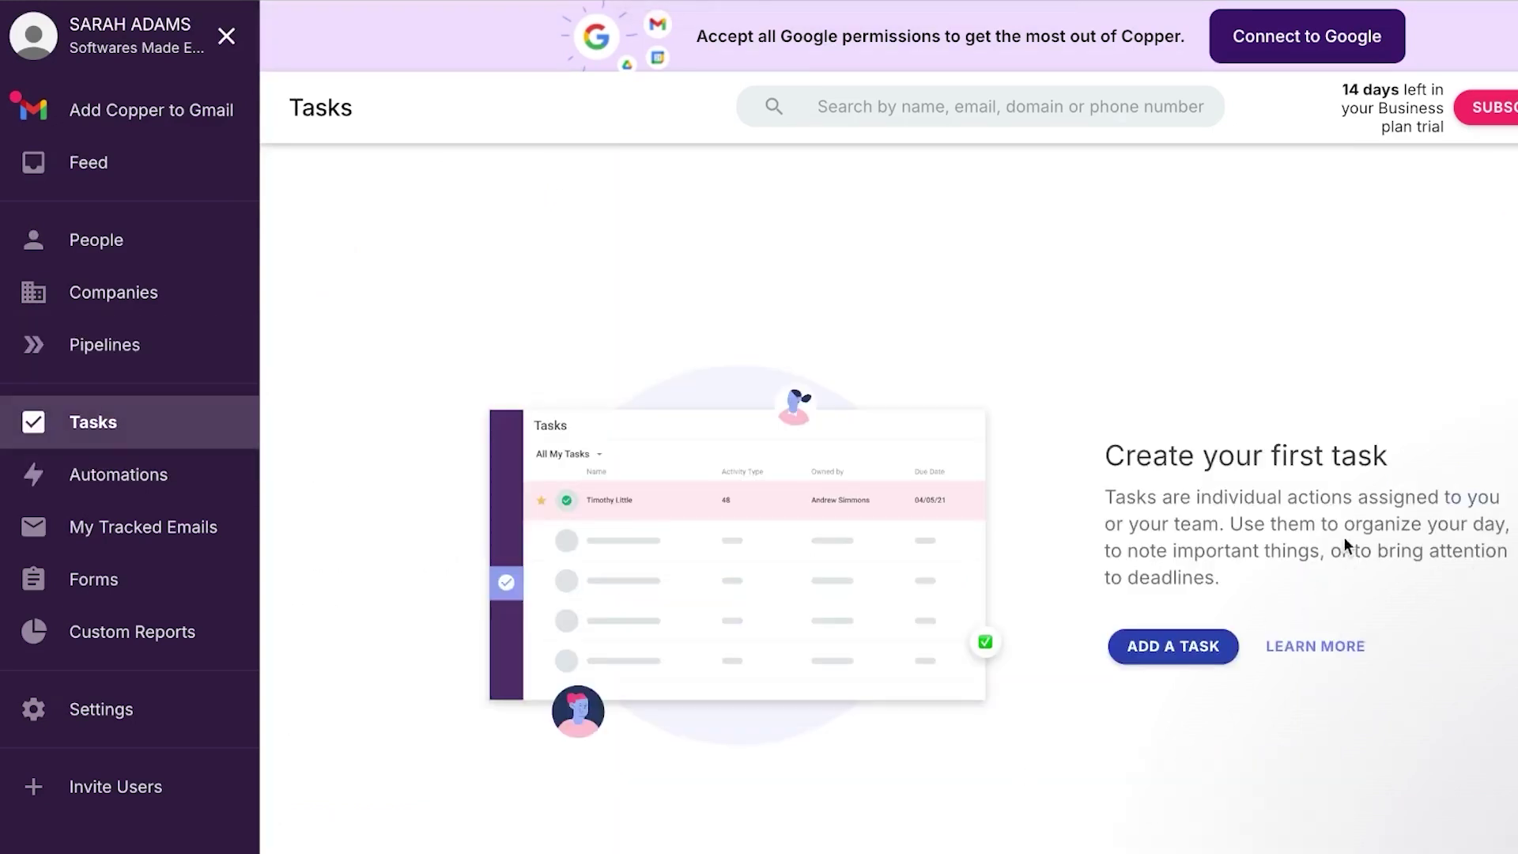
pyautogui.click(1192, 664)
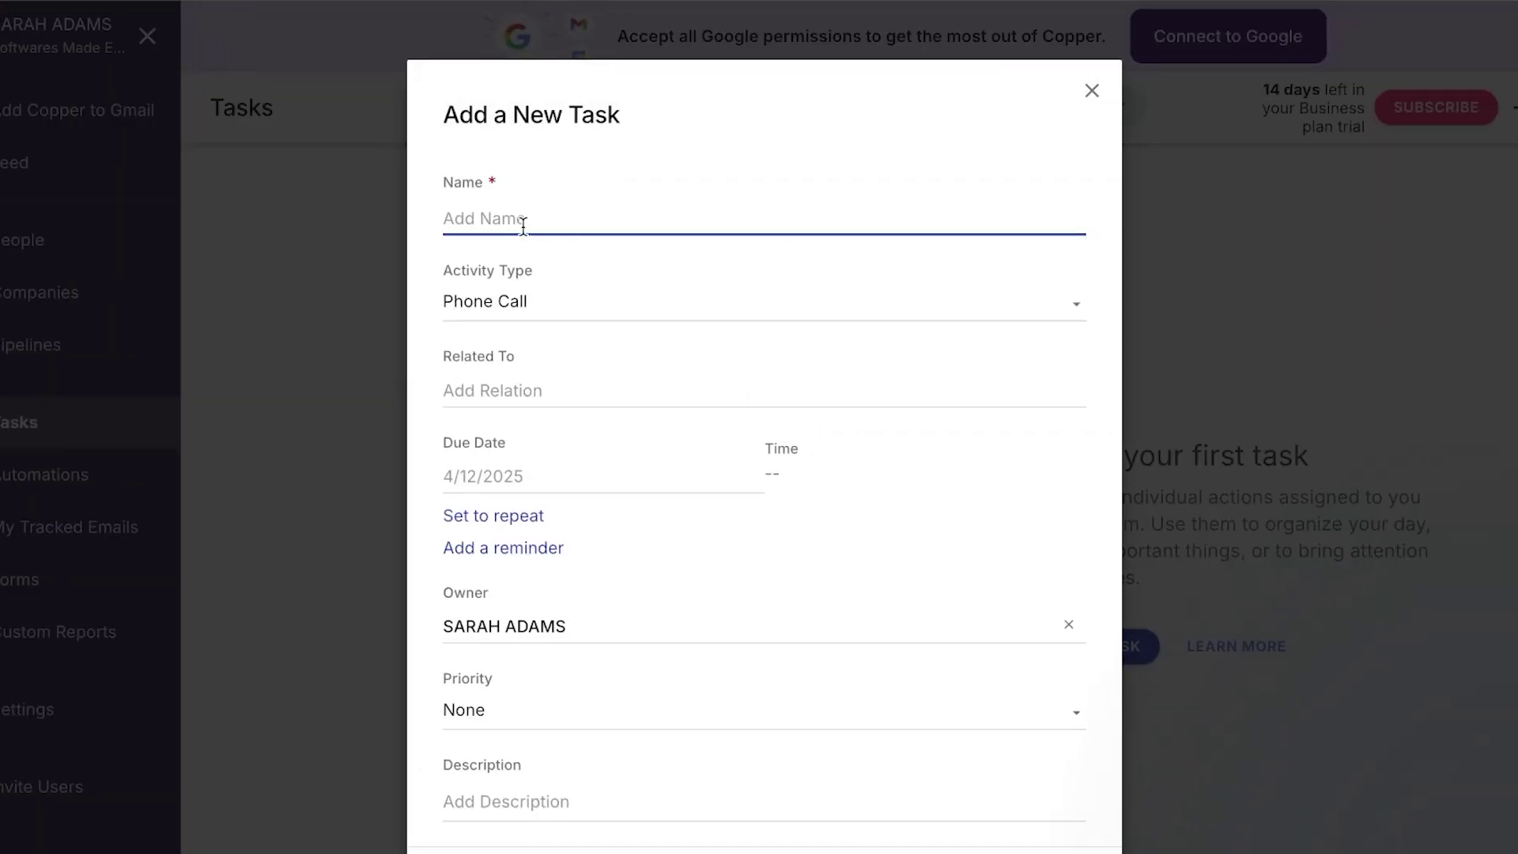
pyautogui.write('task 1')
pyautogui.click(521, 390)
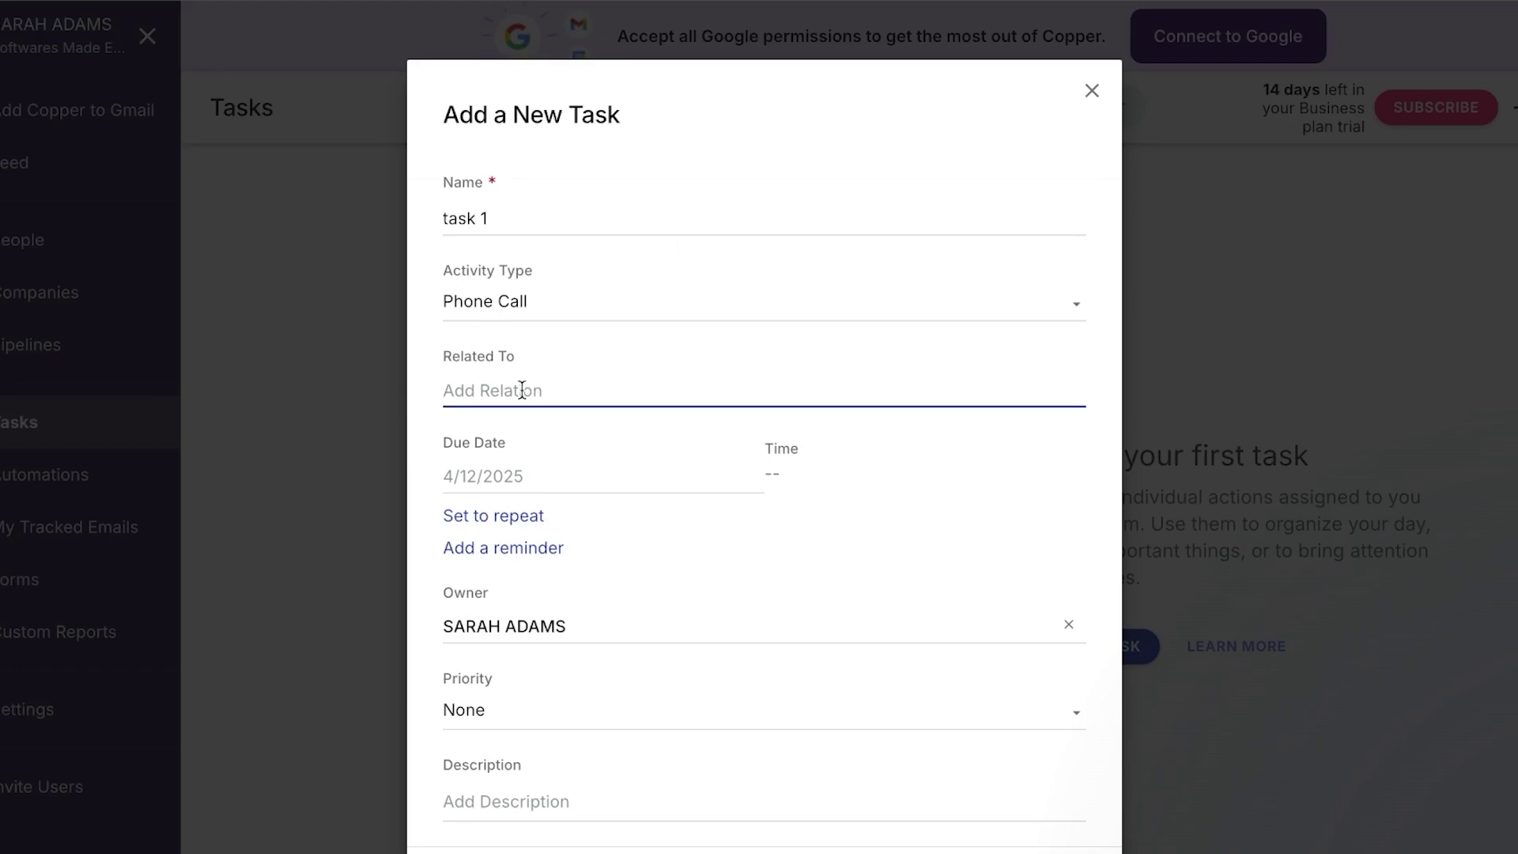
pyautogui.click(514, 465)
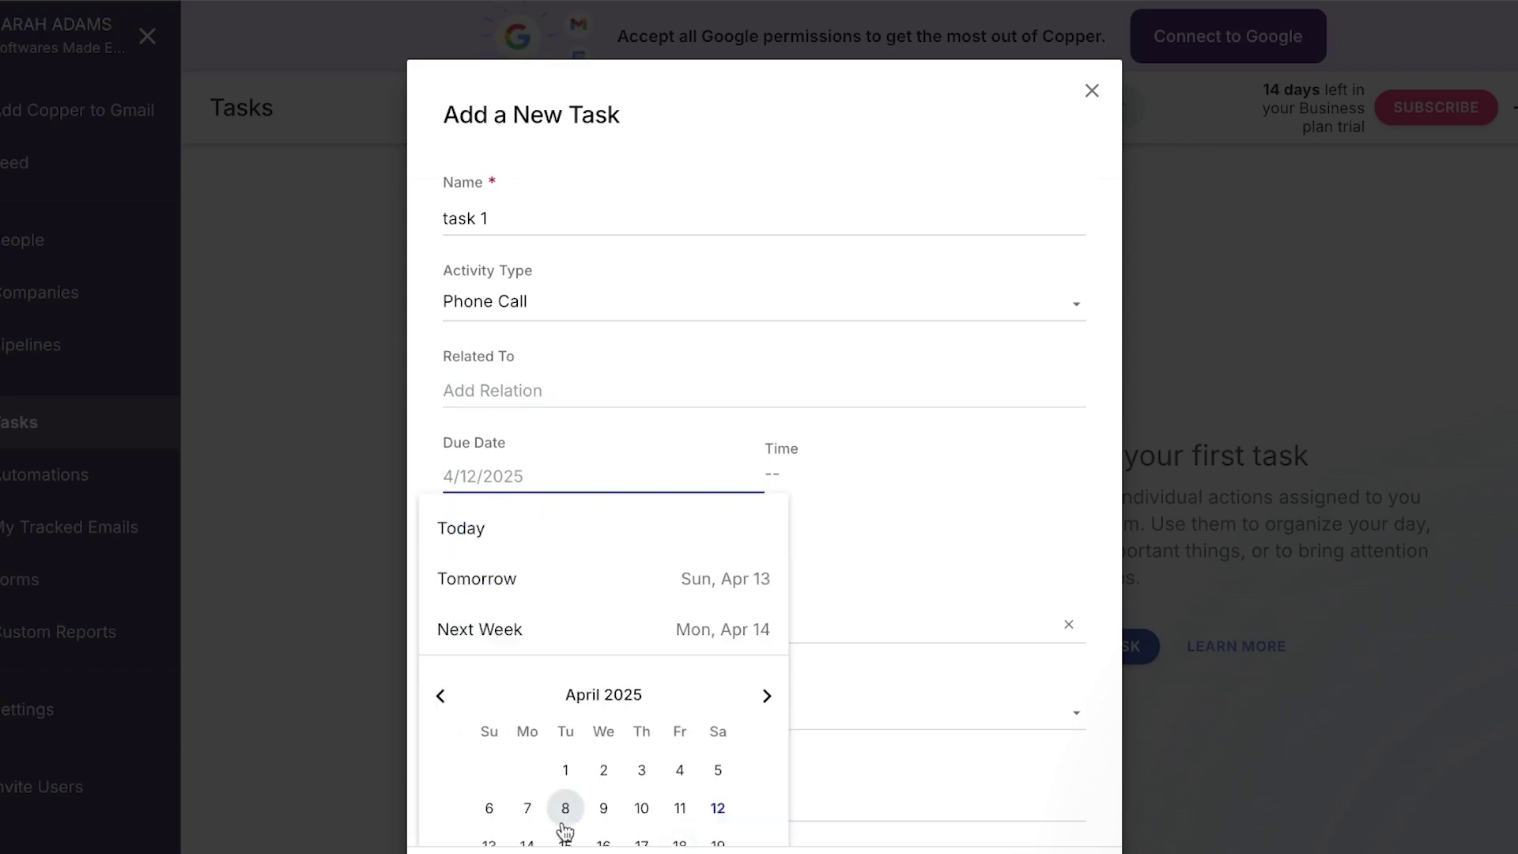
pyautogui.click(527, 844)
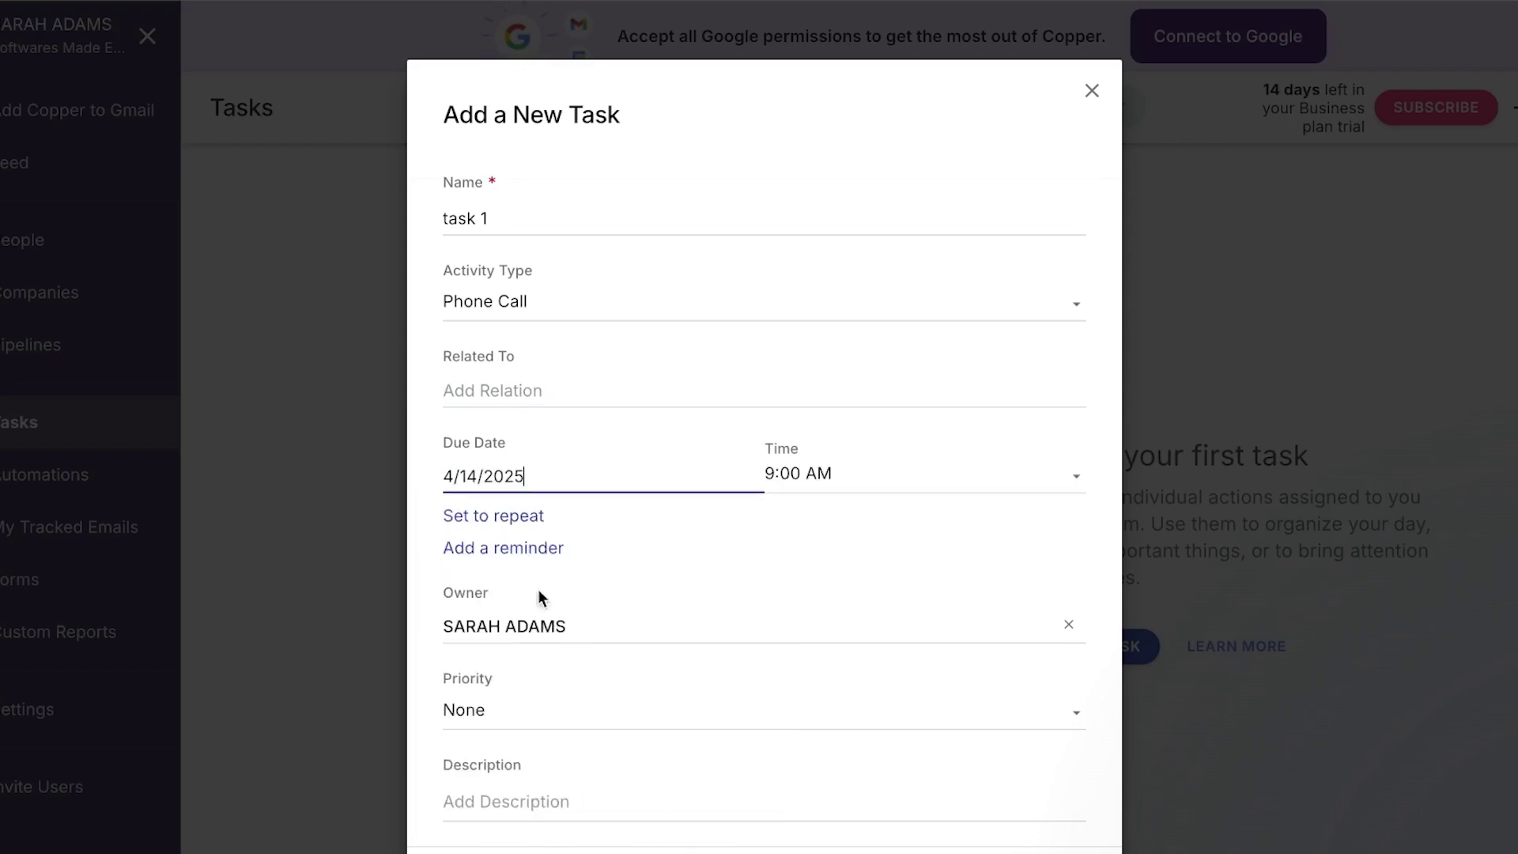
# Set the task priority to High, keeping visibility at Everyone
pyautogui.scroll(-2, 552, 671)
pyautogui.click(587, 560)
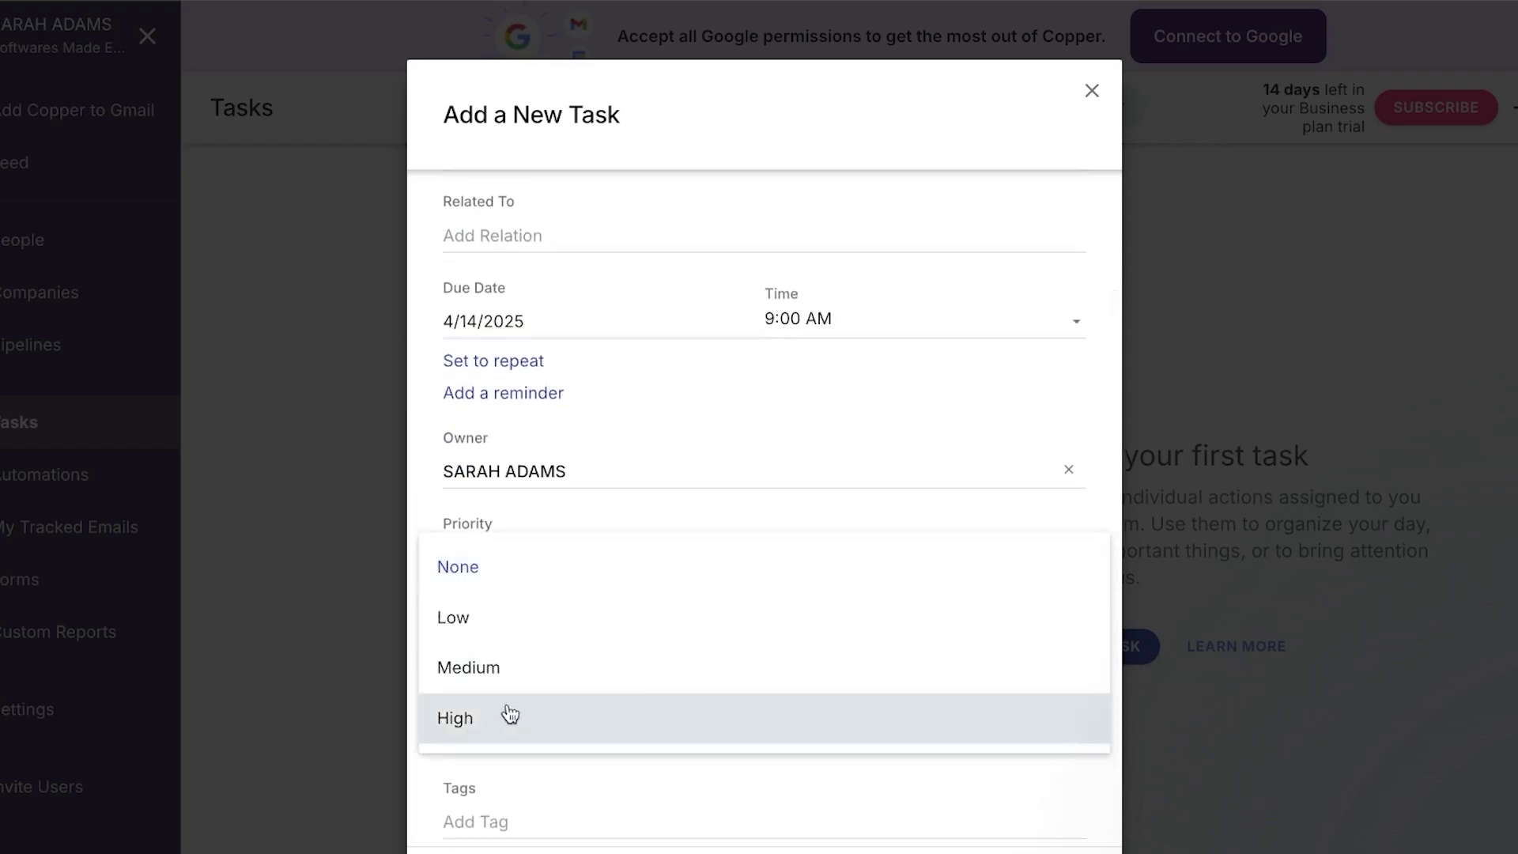
pyautogui.click(503, 729)
pyautogui.scroll(-1, 589, 642)
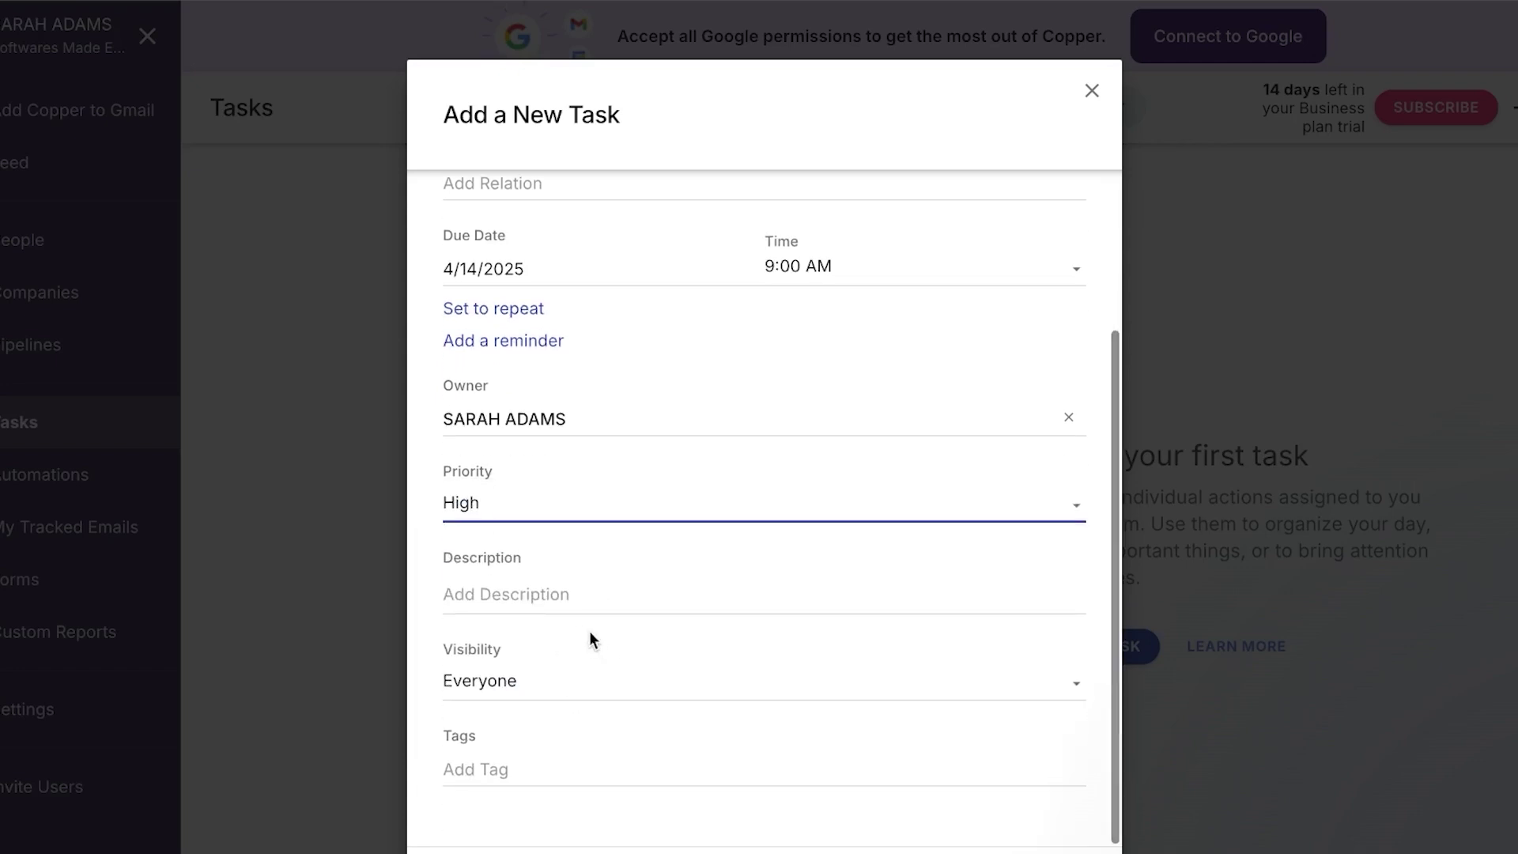
pyautogui.click(555, 599)
pyautogui.click(501, 696)
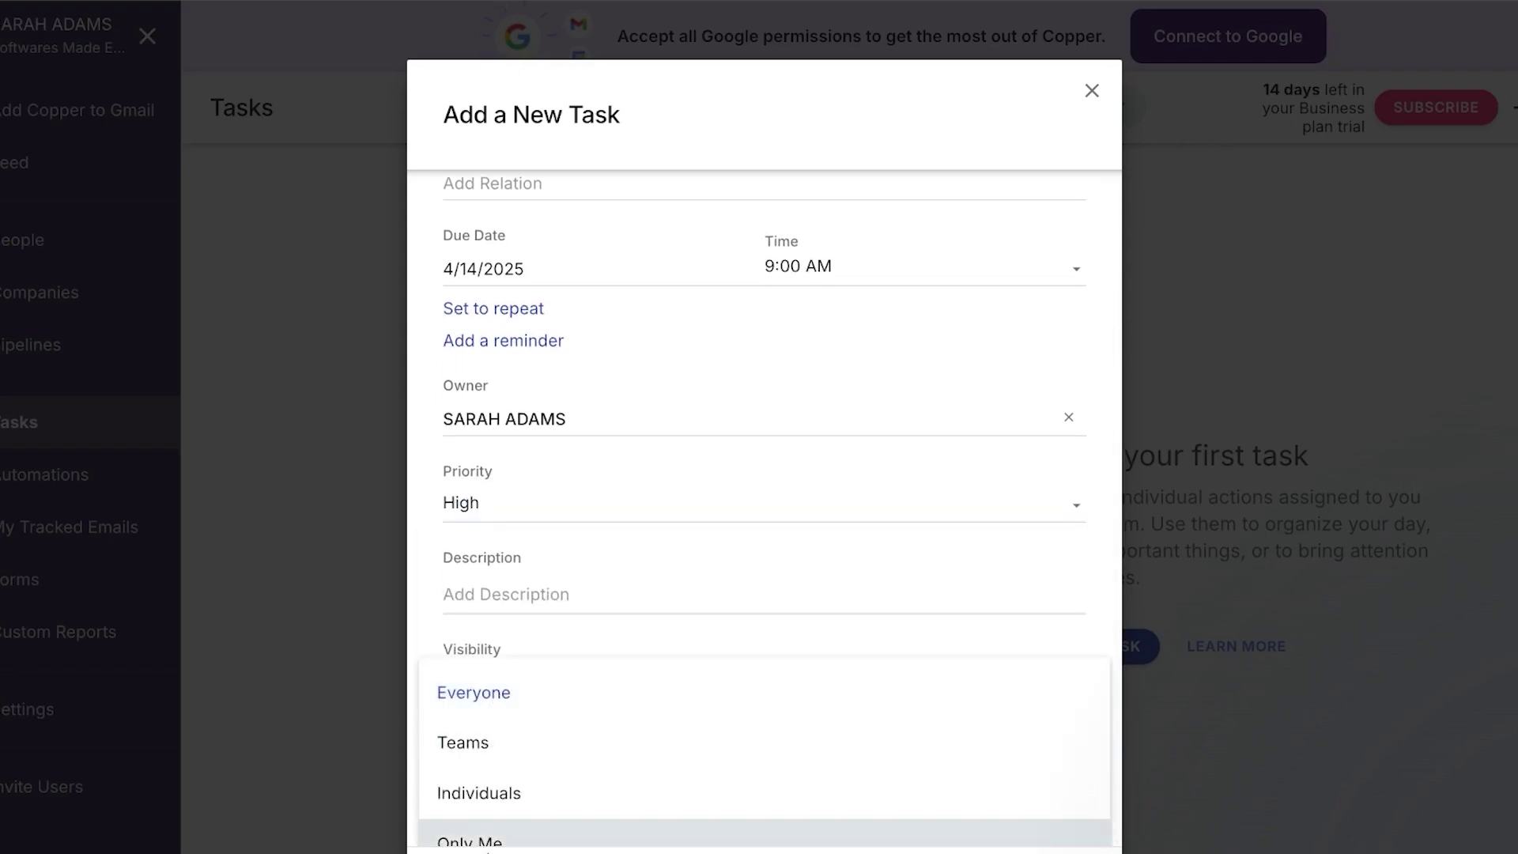
pyautogui.press('Escape')
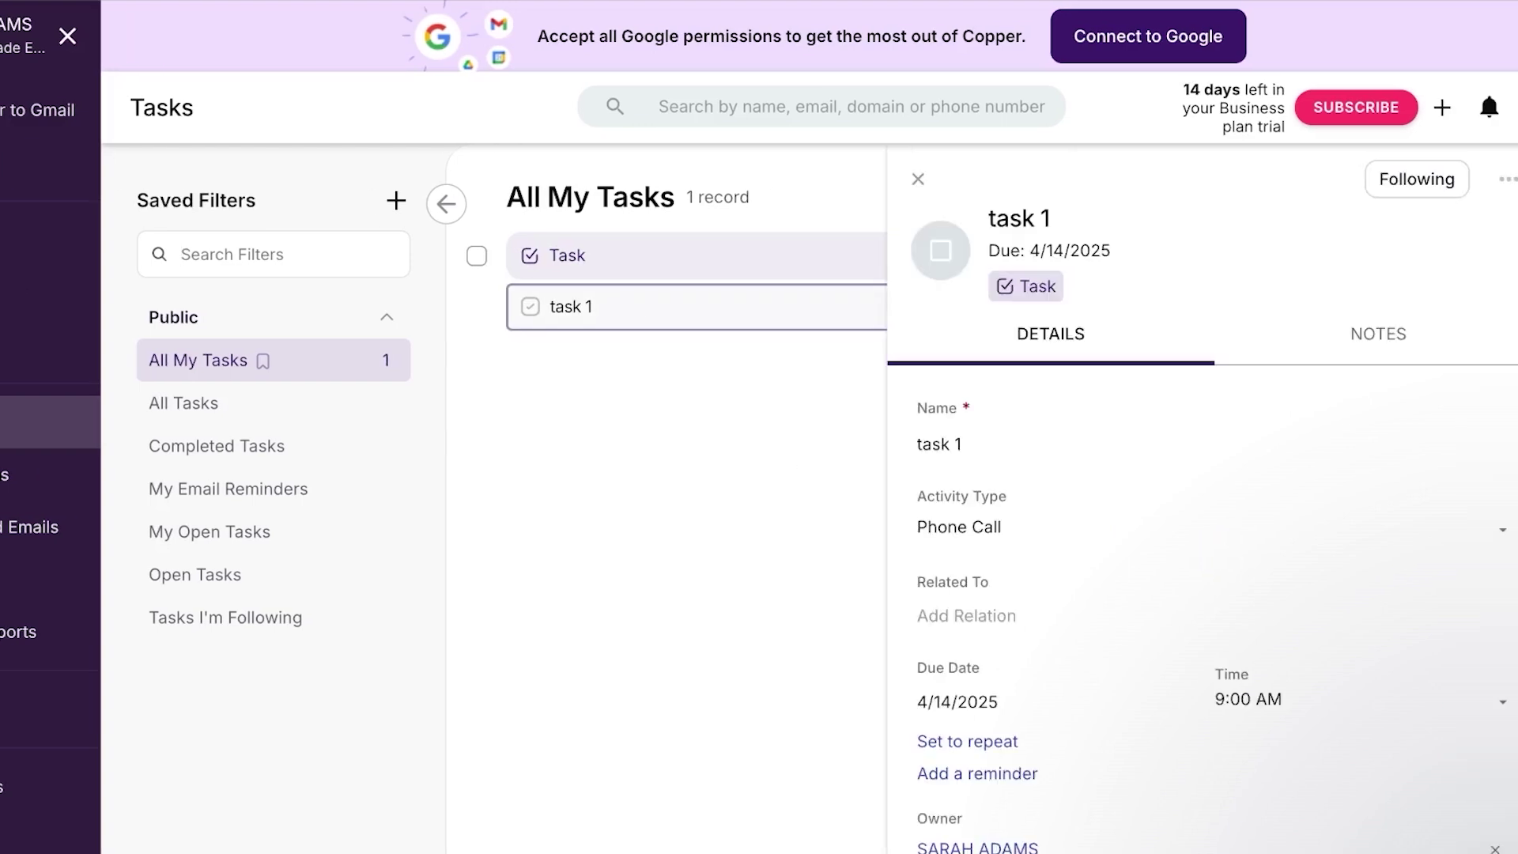
# Go to the Automations page from the left sidebar
pyautogui.click(16, 474)
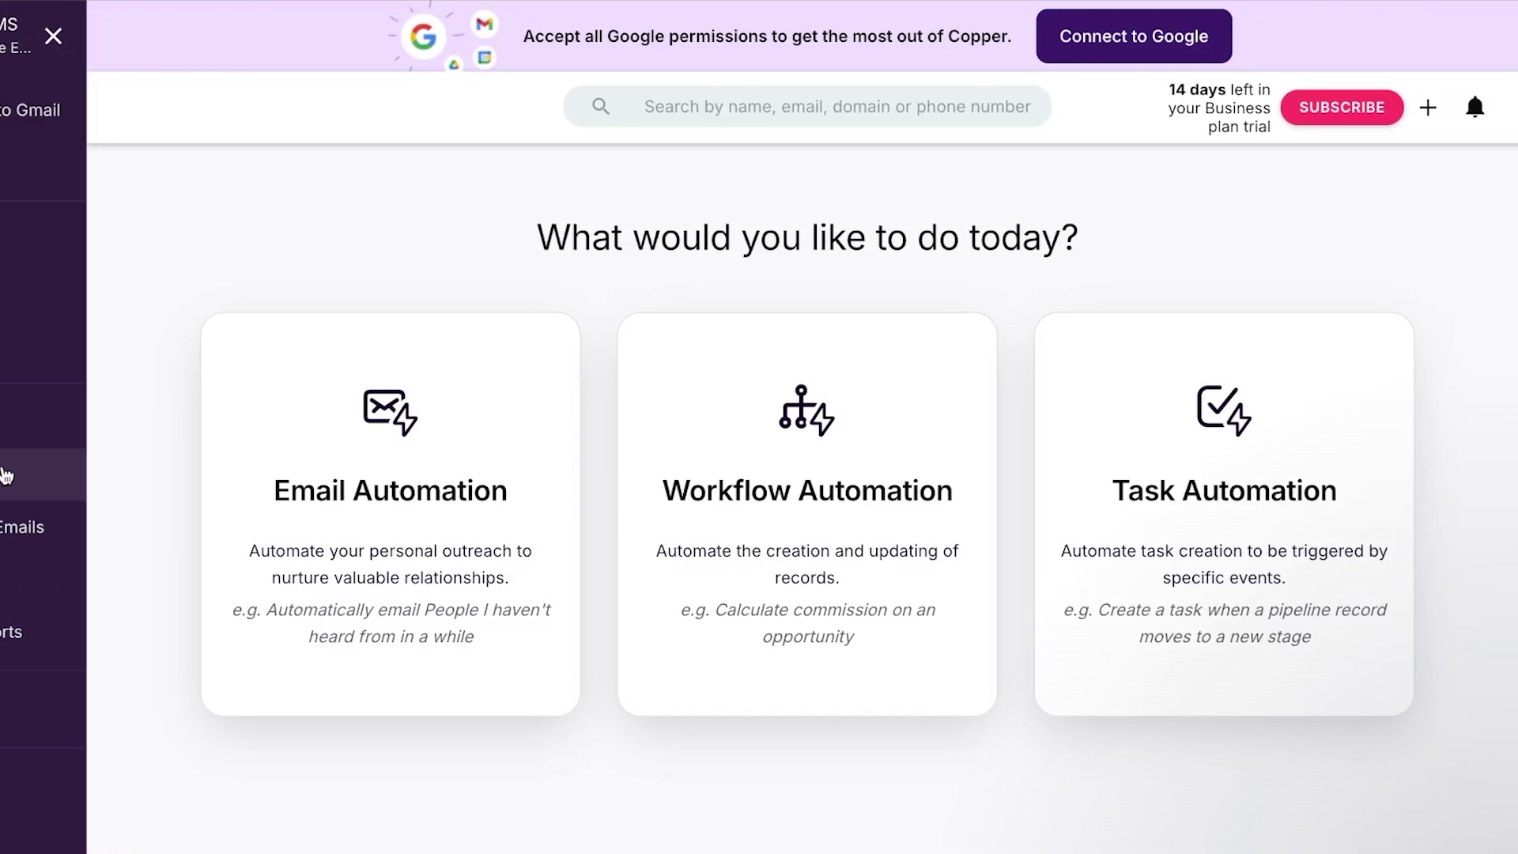
# Choose Workflow Automation, dismiss the welcome tour, and add a new workflow rule
pyautogui.click(5, 474)
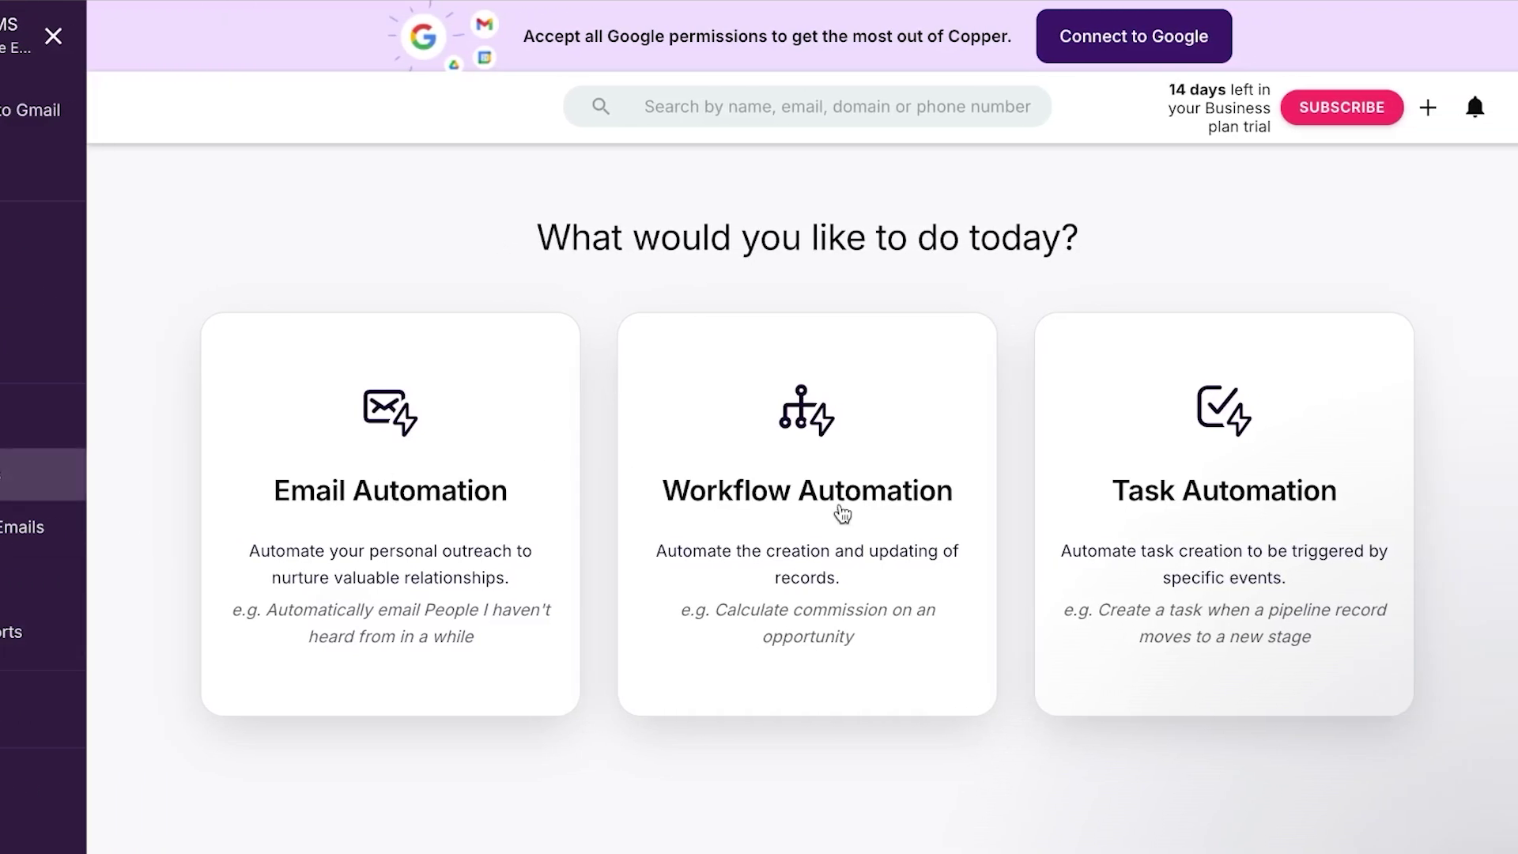
pyautogui.click(843, 515)
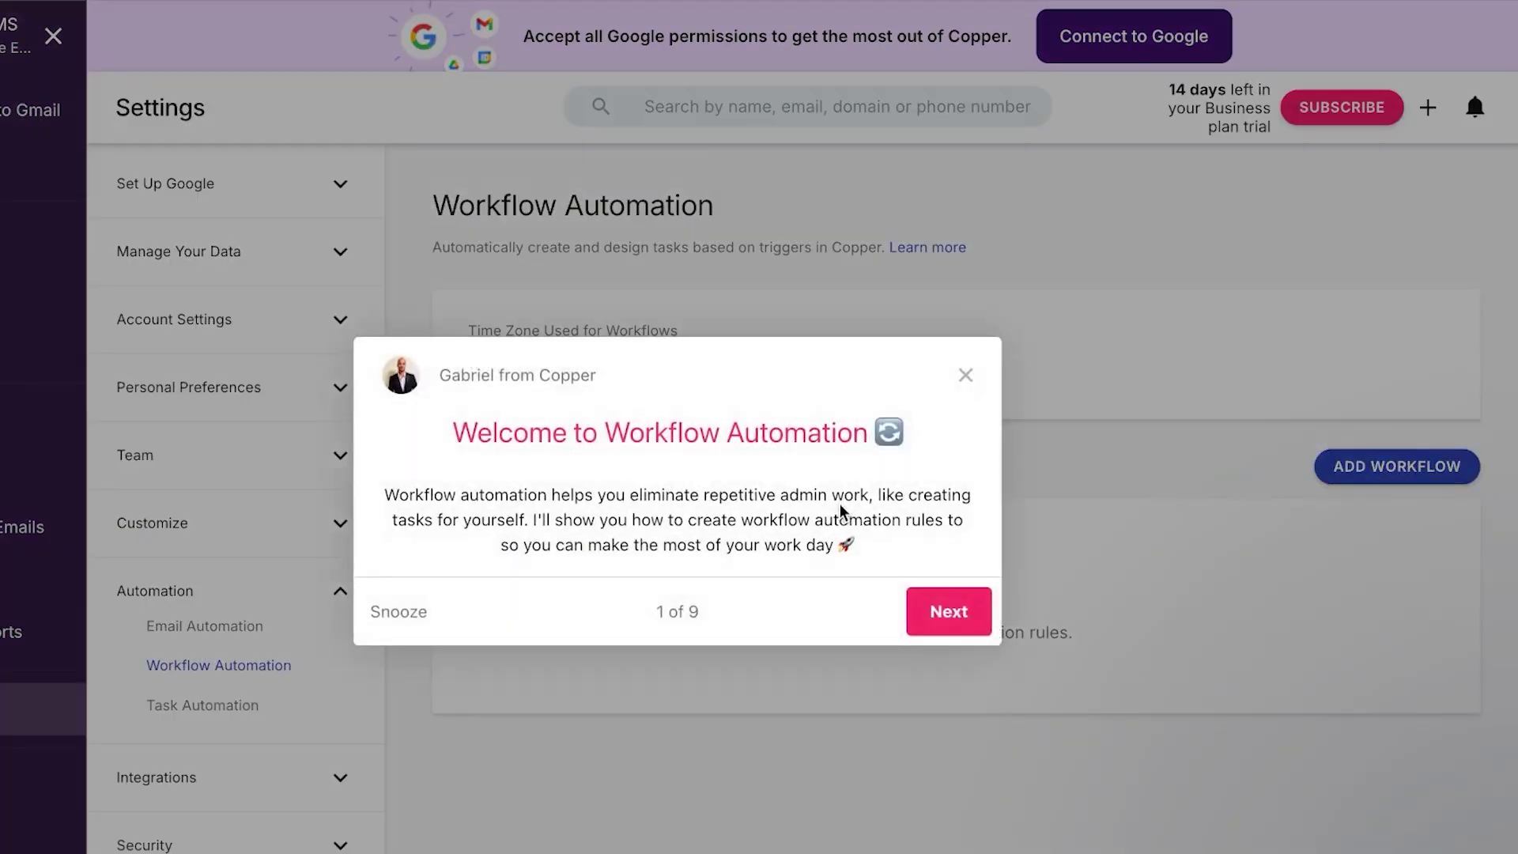
pyautogui.click(966, 376)
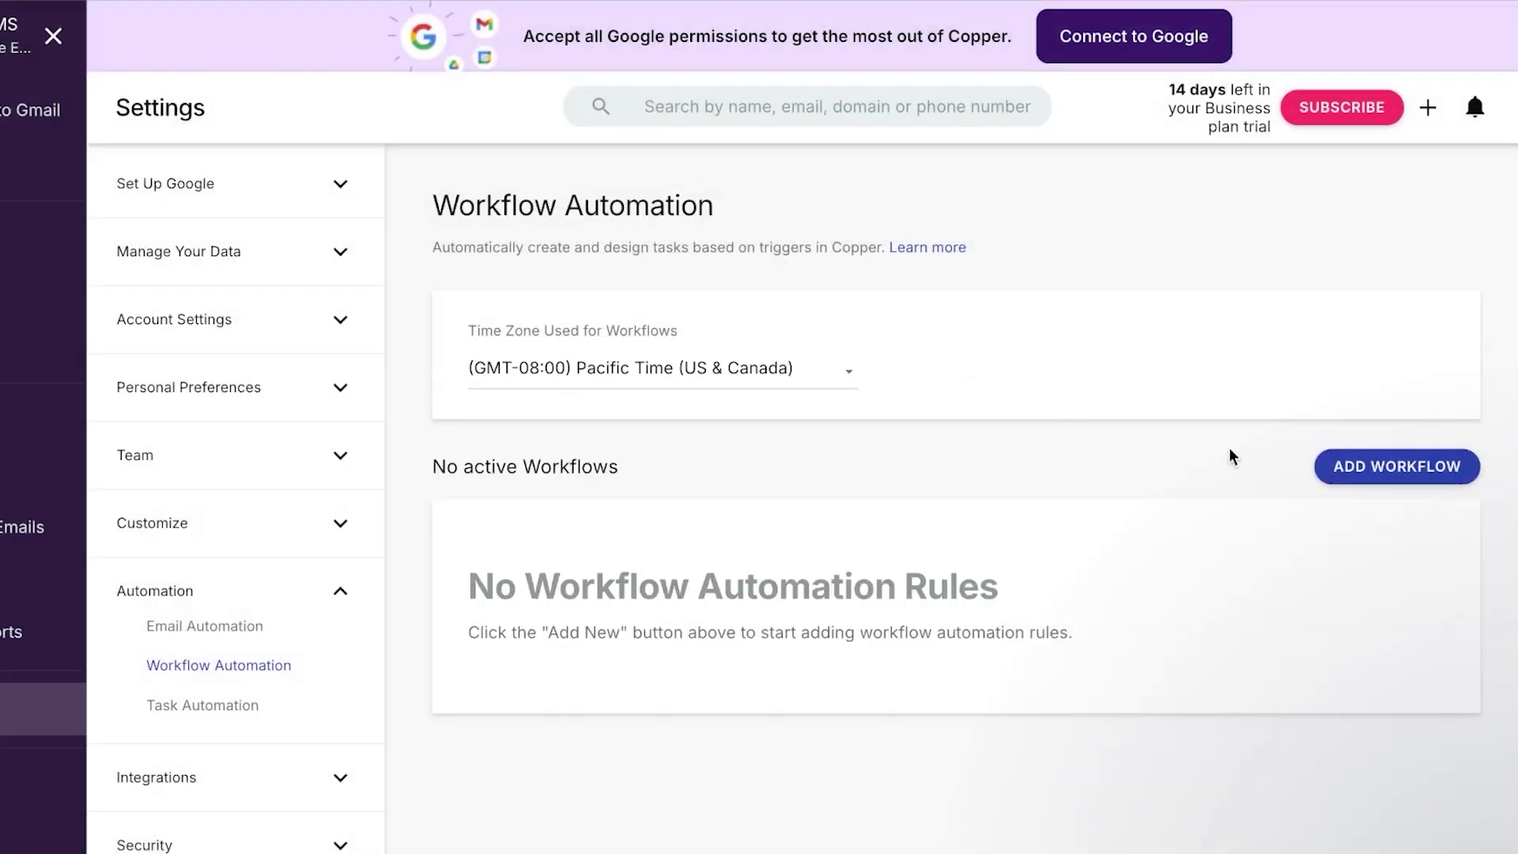
pyautogui.click(1362, 468)
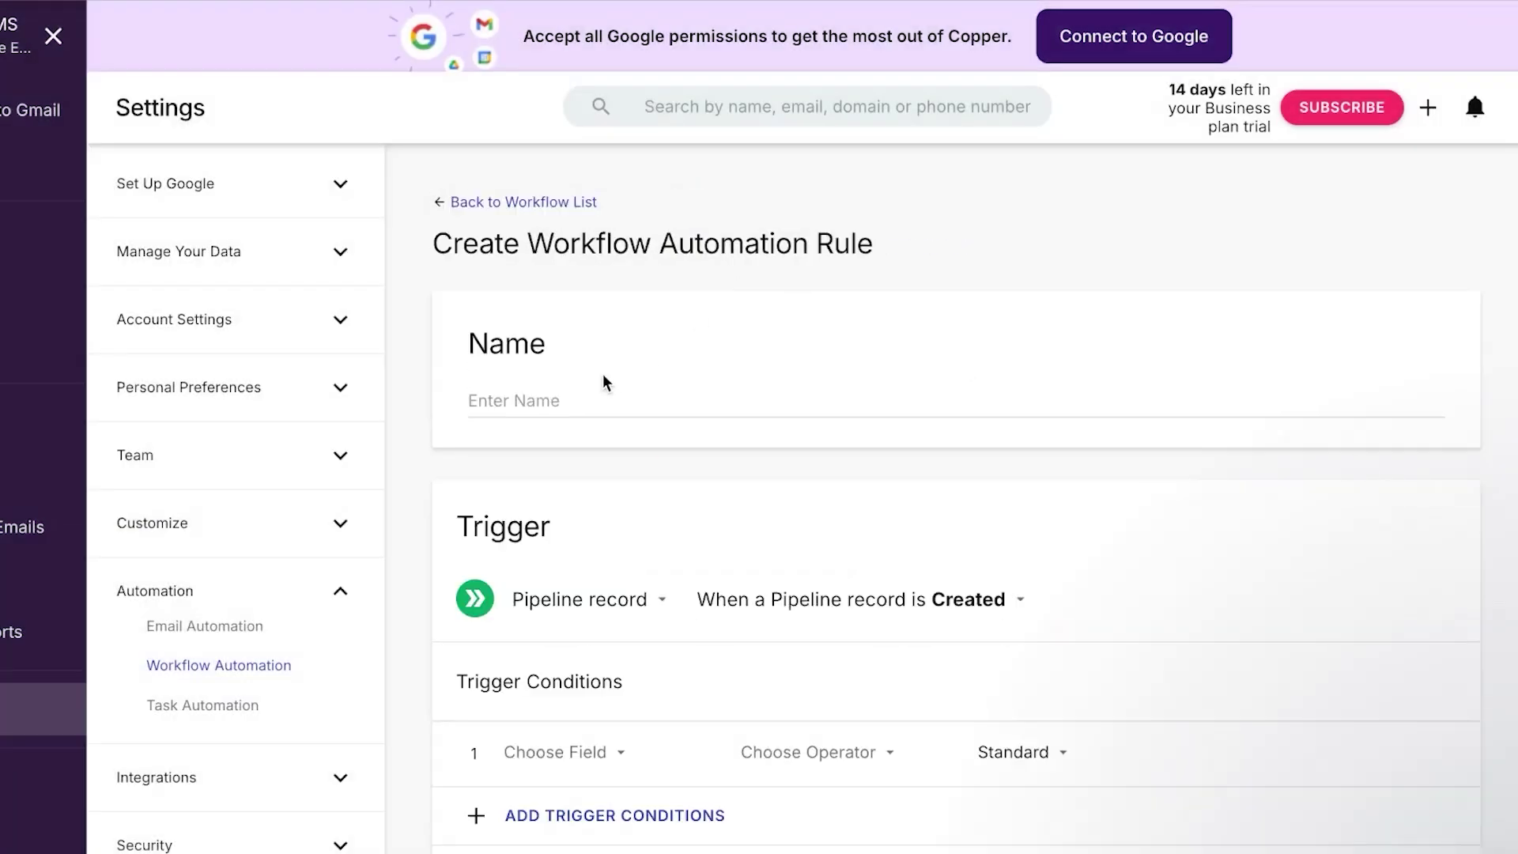
# Name the rule 'new' and add an extra field row to Action 1
pyautogui.click(556, 397)
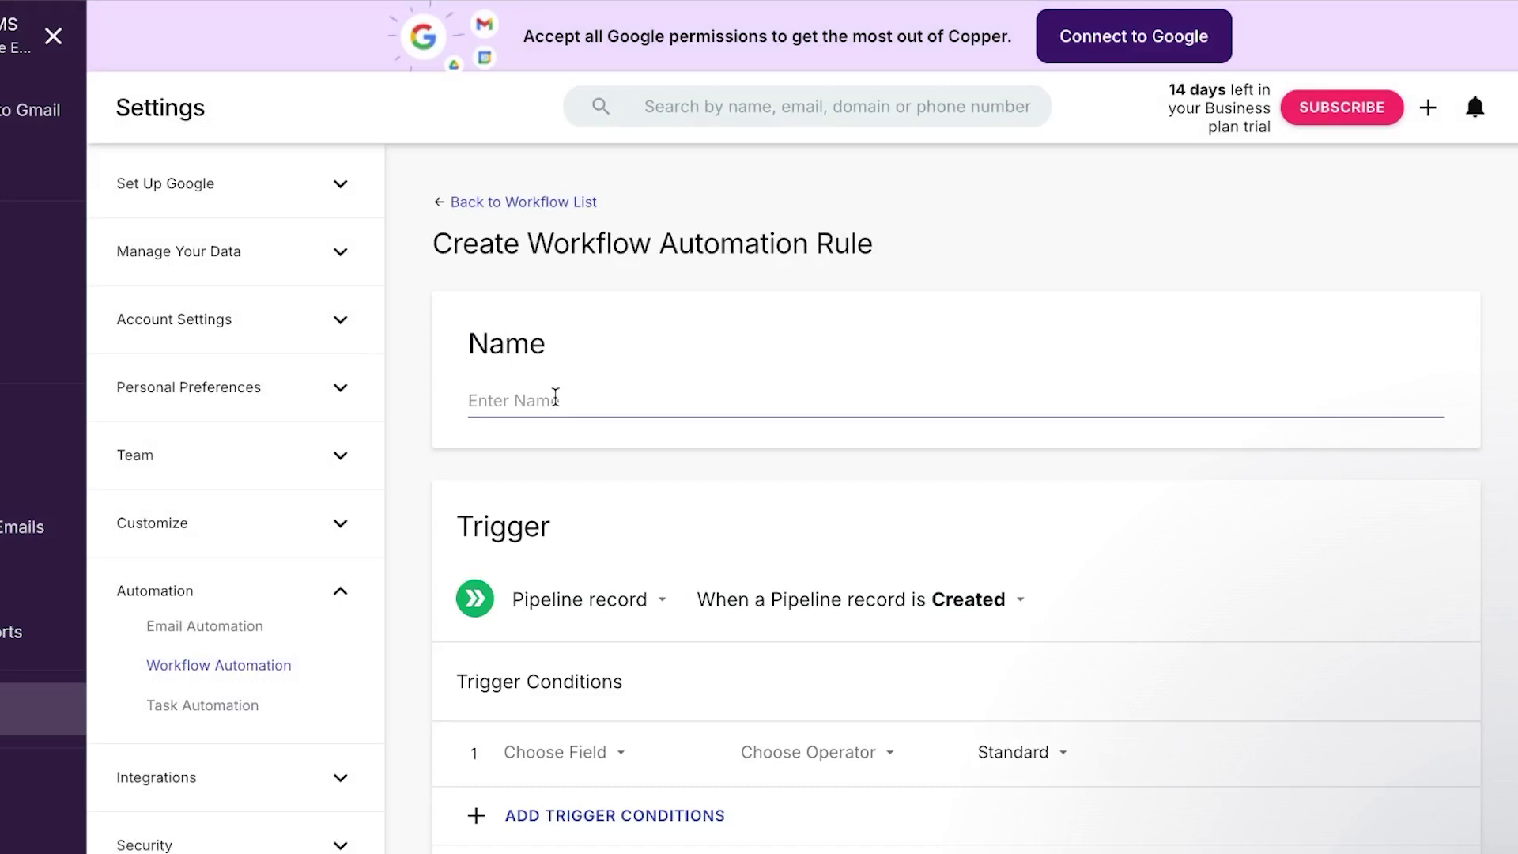
pyautogui.write('new')
pyautogui.scroll(-3, 690, 460)
pyautogui.scroll(-4, 690, 460)
pyautogui.scroll(2, 691, 458)
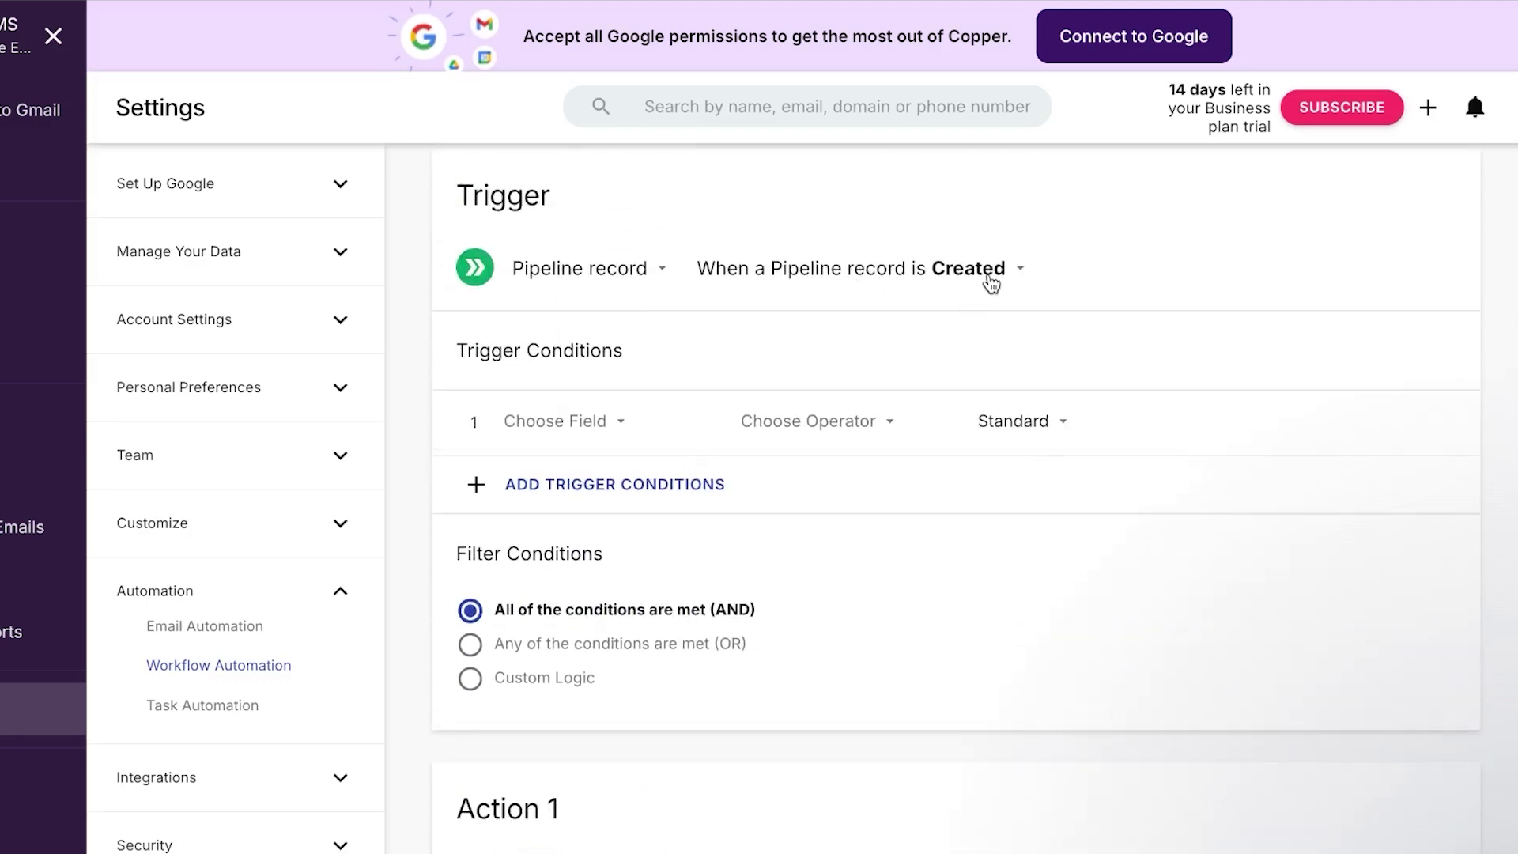
pyautogui.scroll(-2, 569, 716)
pyautogui.scroll(-4, 572, 724)
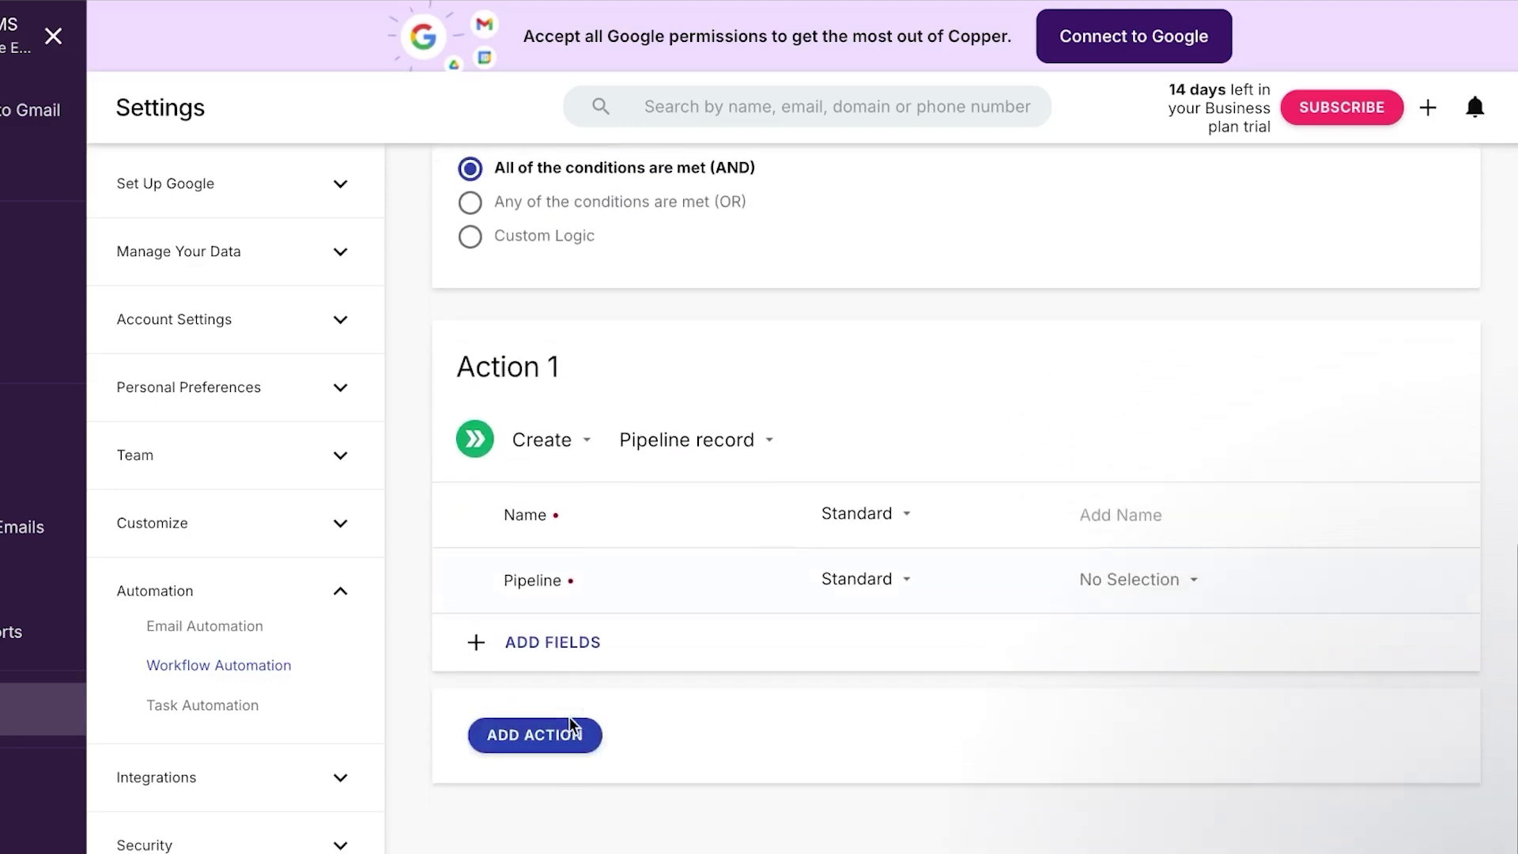
pyautogui.click(552, 647)
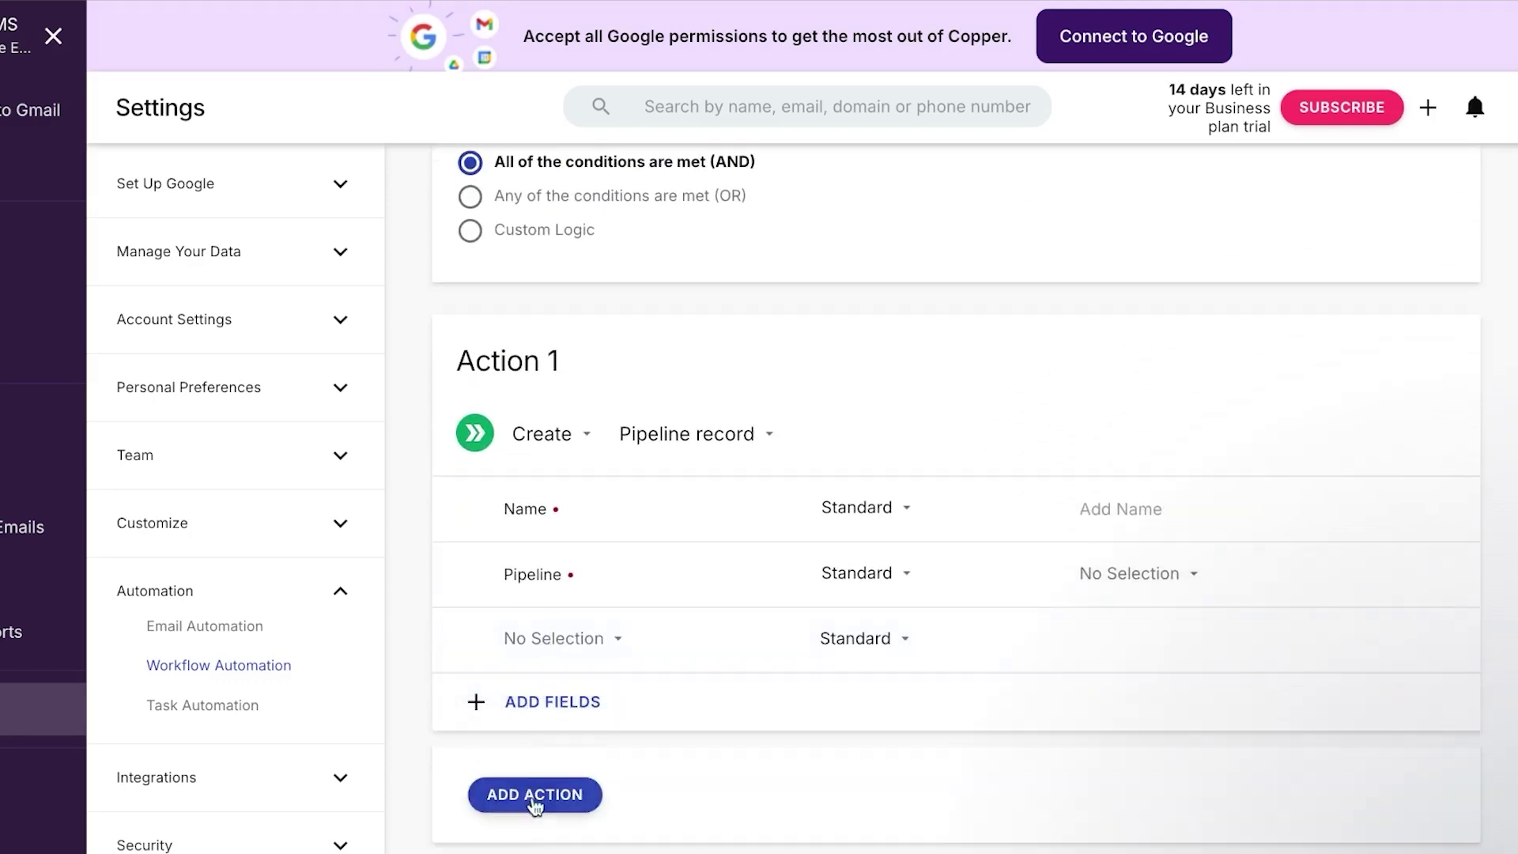
# Add a second action and make Action 1 create a Person with a Name field
pyautogui.click(534, 794)
pyautogui.scroll(-2, 760, 739)
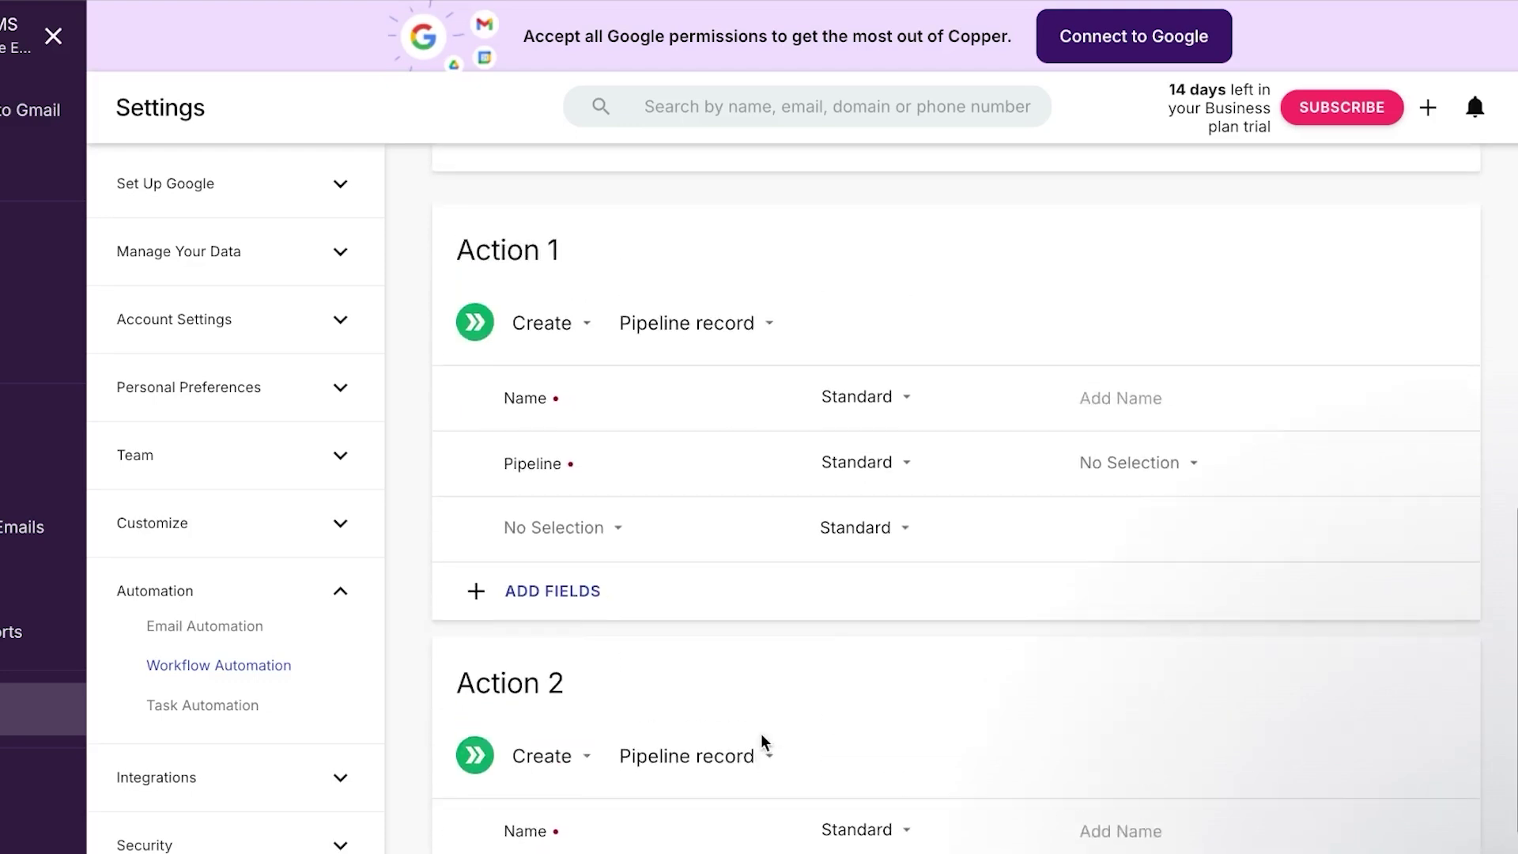
pyautogui.click(710, 339)
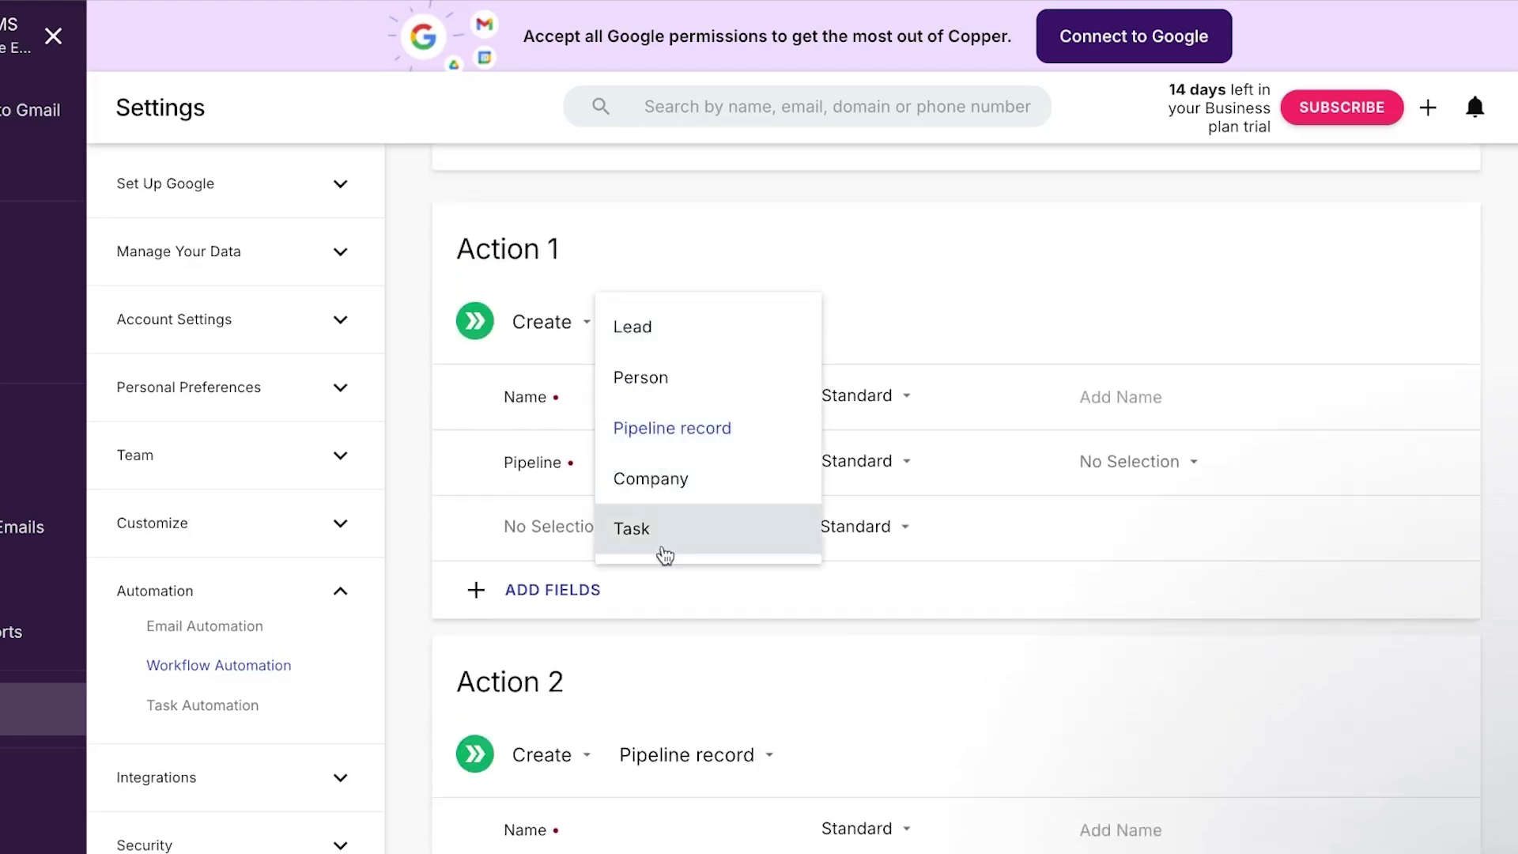
pyautogui.click(665, 365)
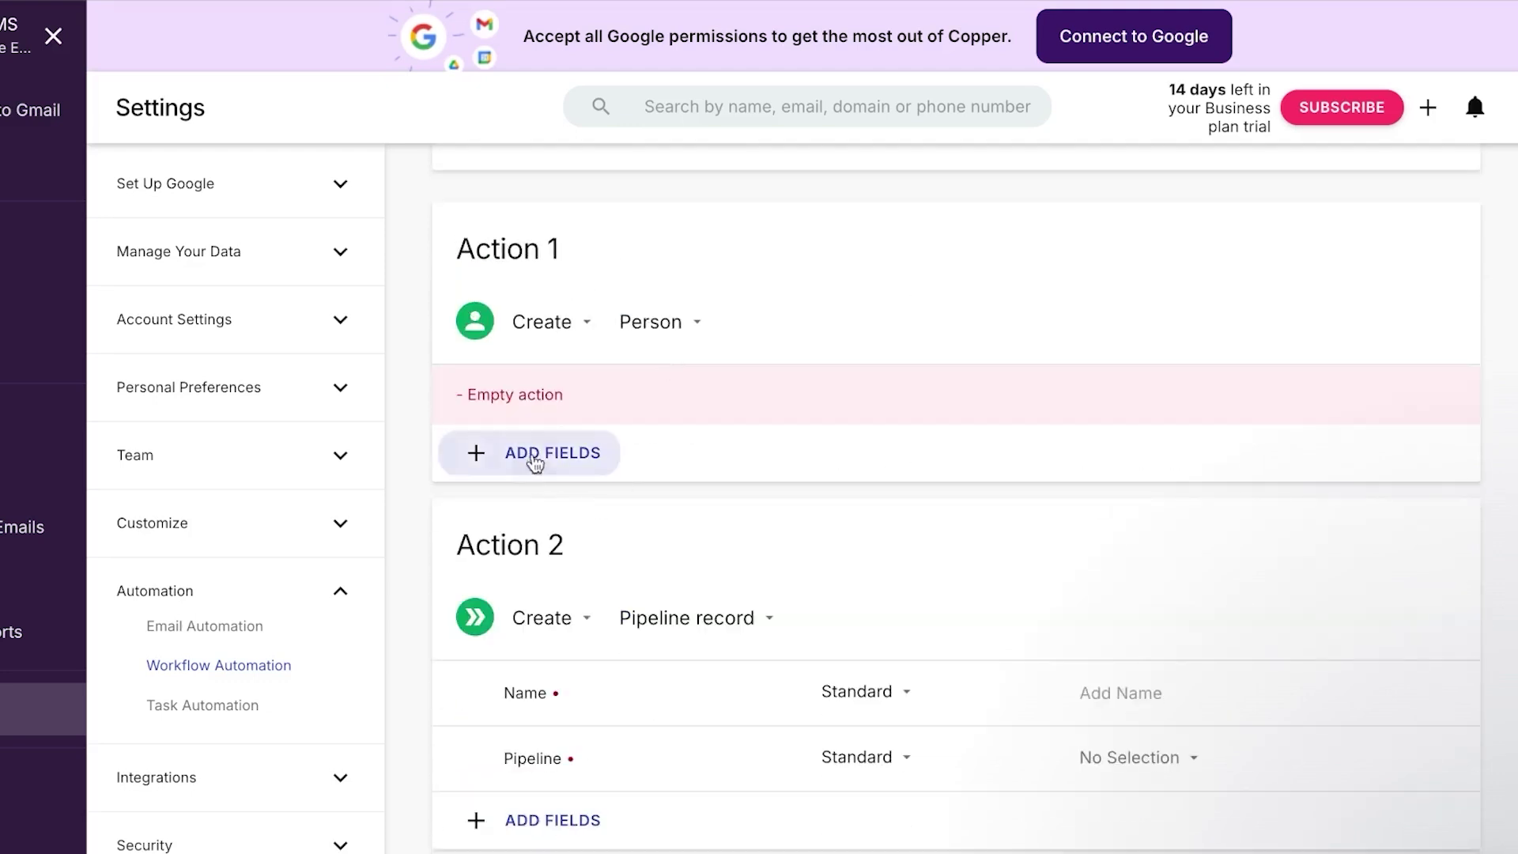
pyautogui.click(540, 447)
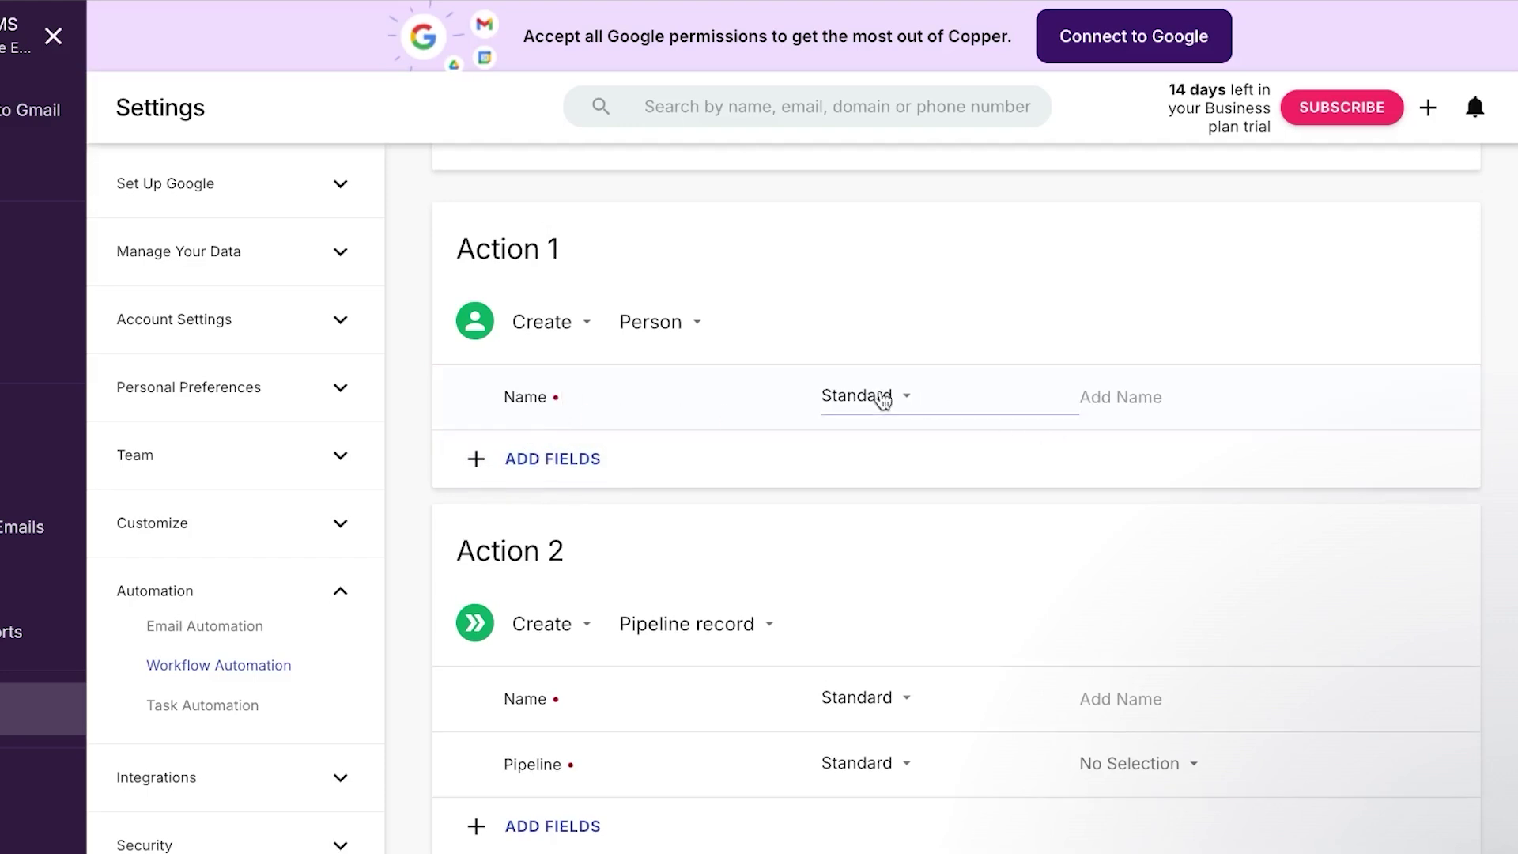
pyautogui.click(883, 400)
pyautogui.click(863, 403)
pyautogui.click(1105, 394)
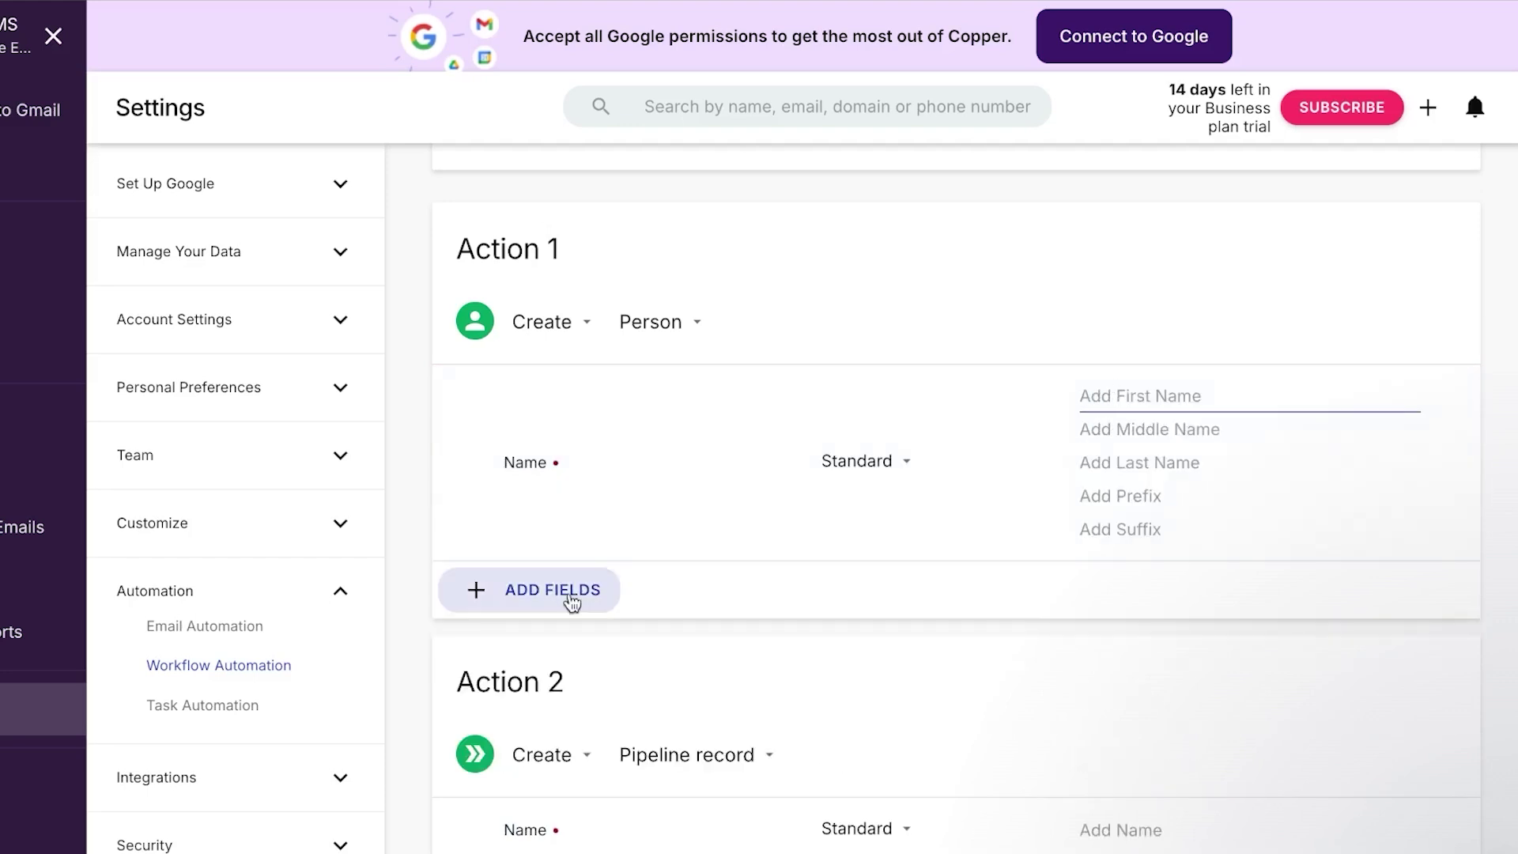
# Add a Status field row to Action 2
pyautogui.scroll(-4, 559, 711)
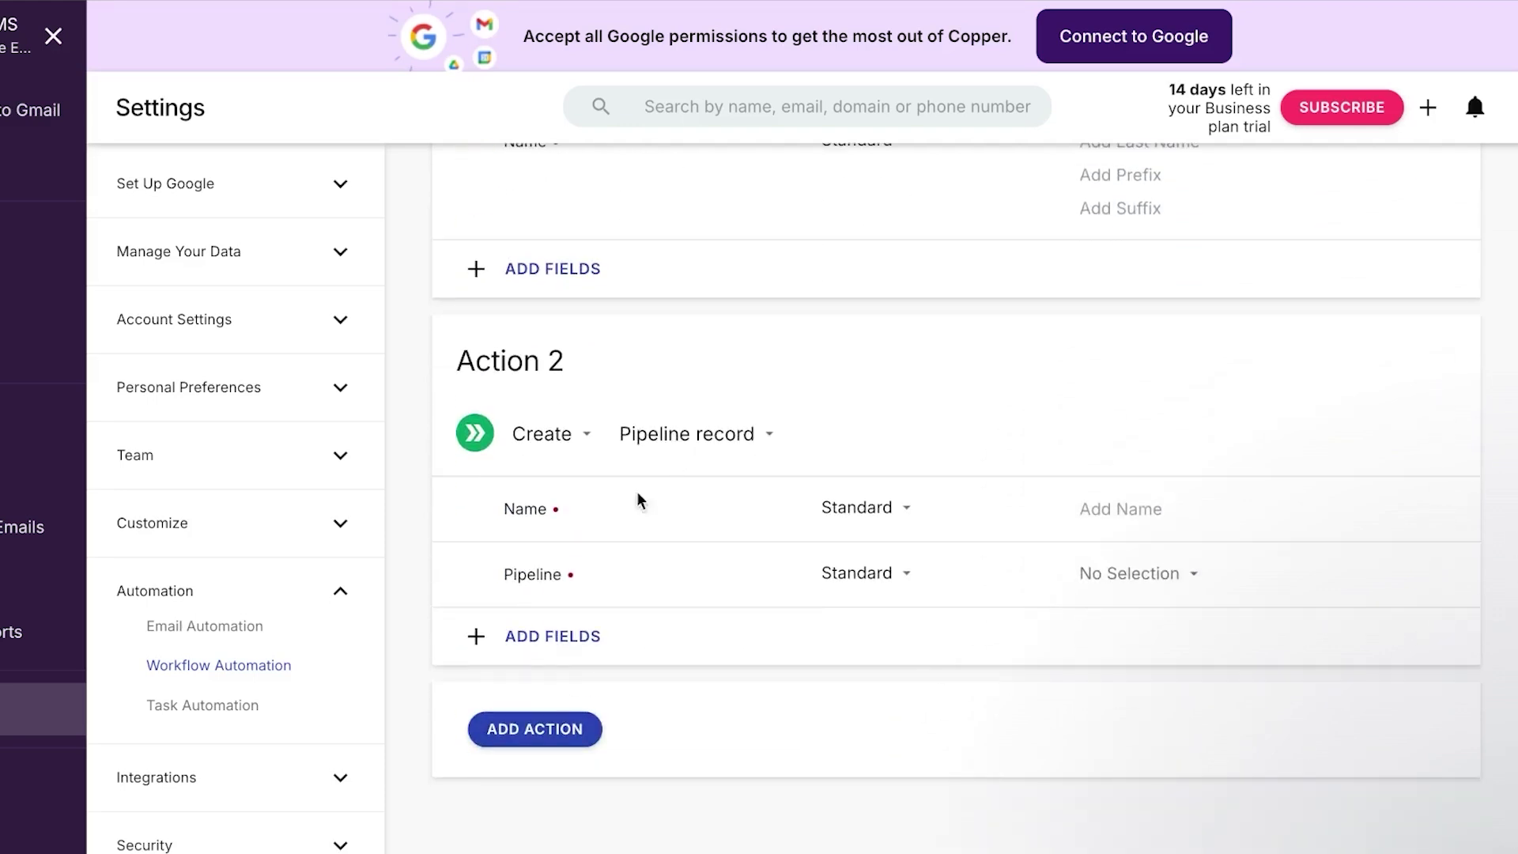
pyautogui.click(565, 637)
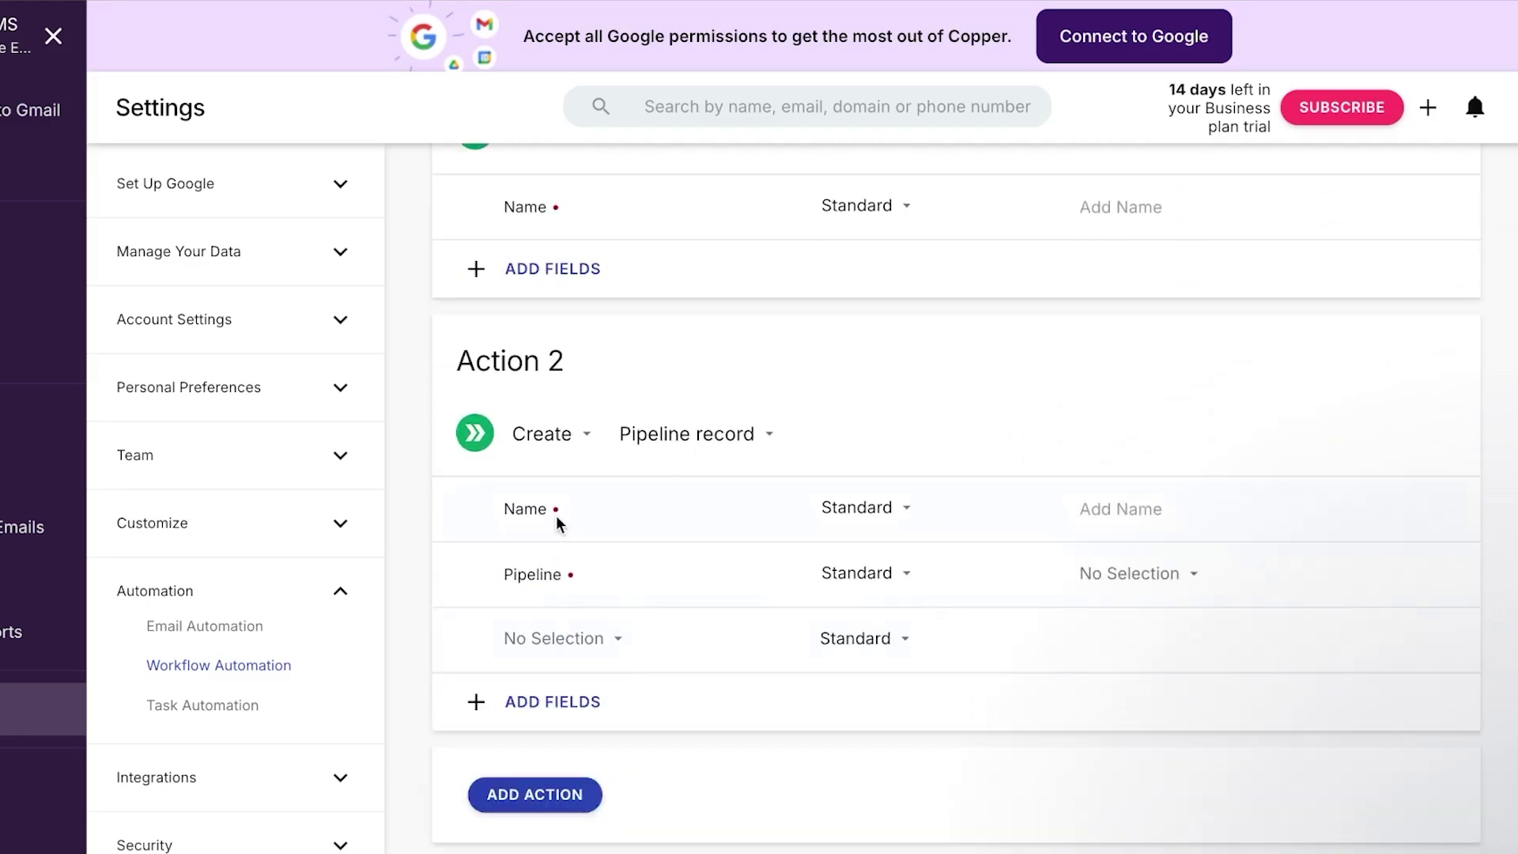
pyautogui.click(599, 638)
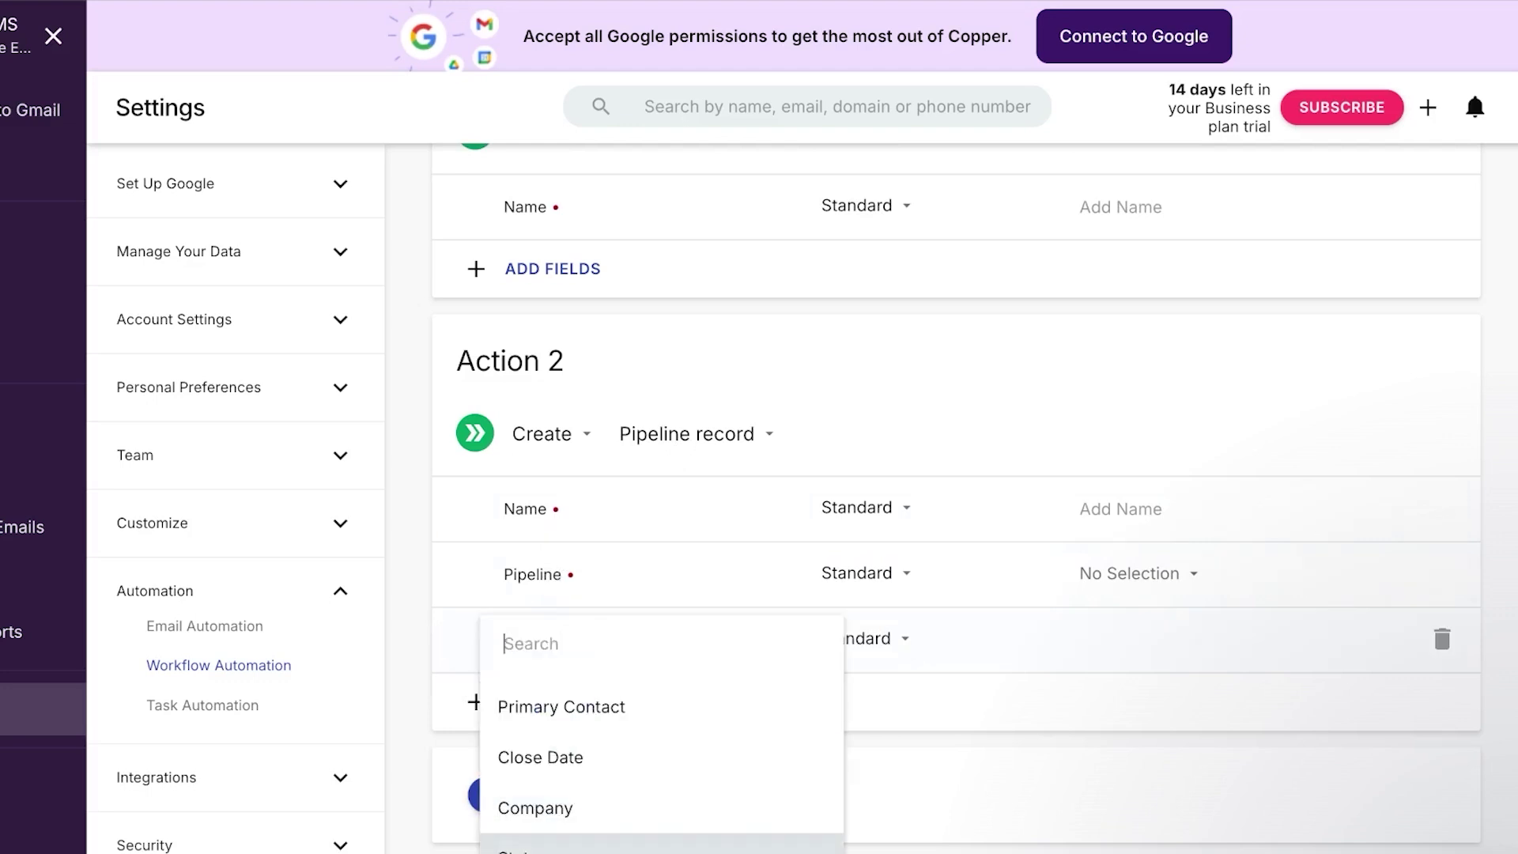
pyautogui.click(522, 846)
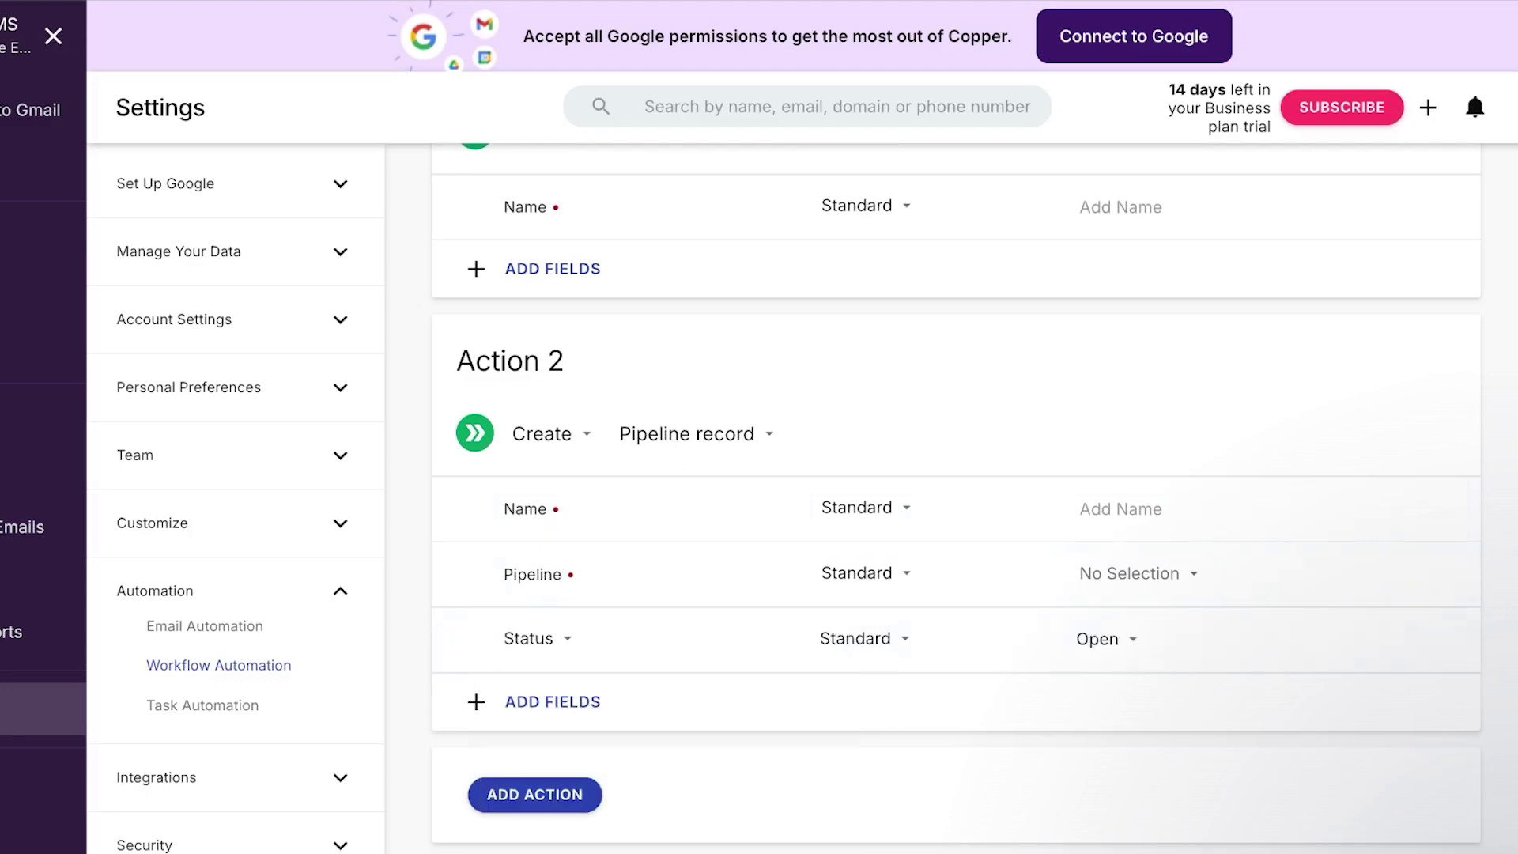
pyautogui.scroll(-1, 621, 735)
pyautogui.scroll(8, 620, 735)
pyautogui.scroll(-8, 621, 735)
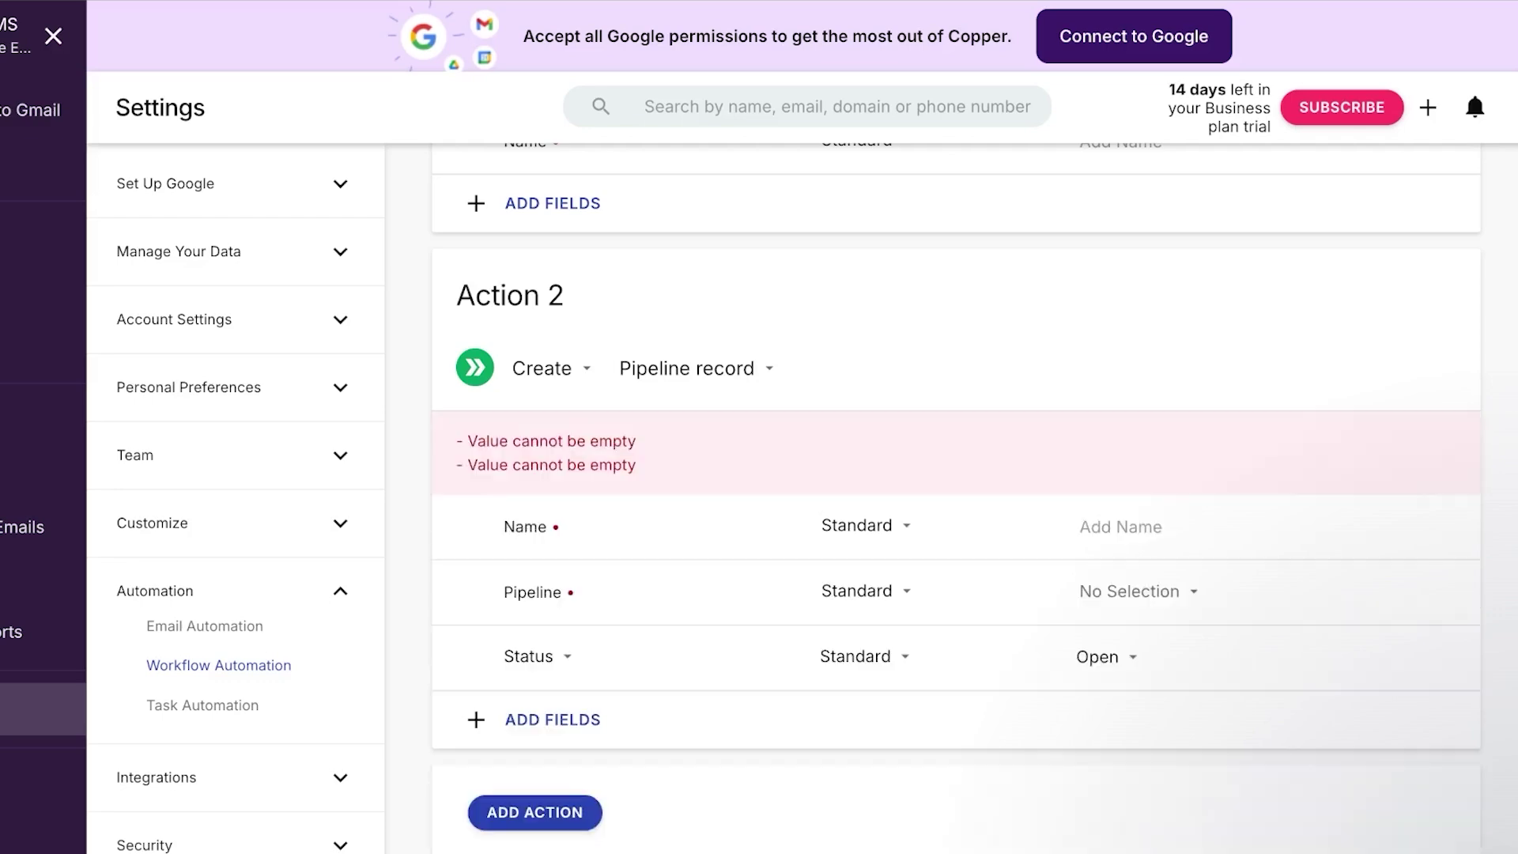
pyautogui.scroll(15, 777, 627)
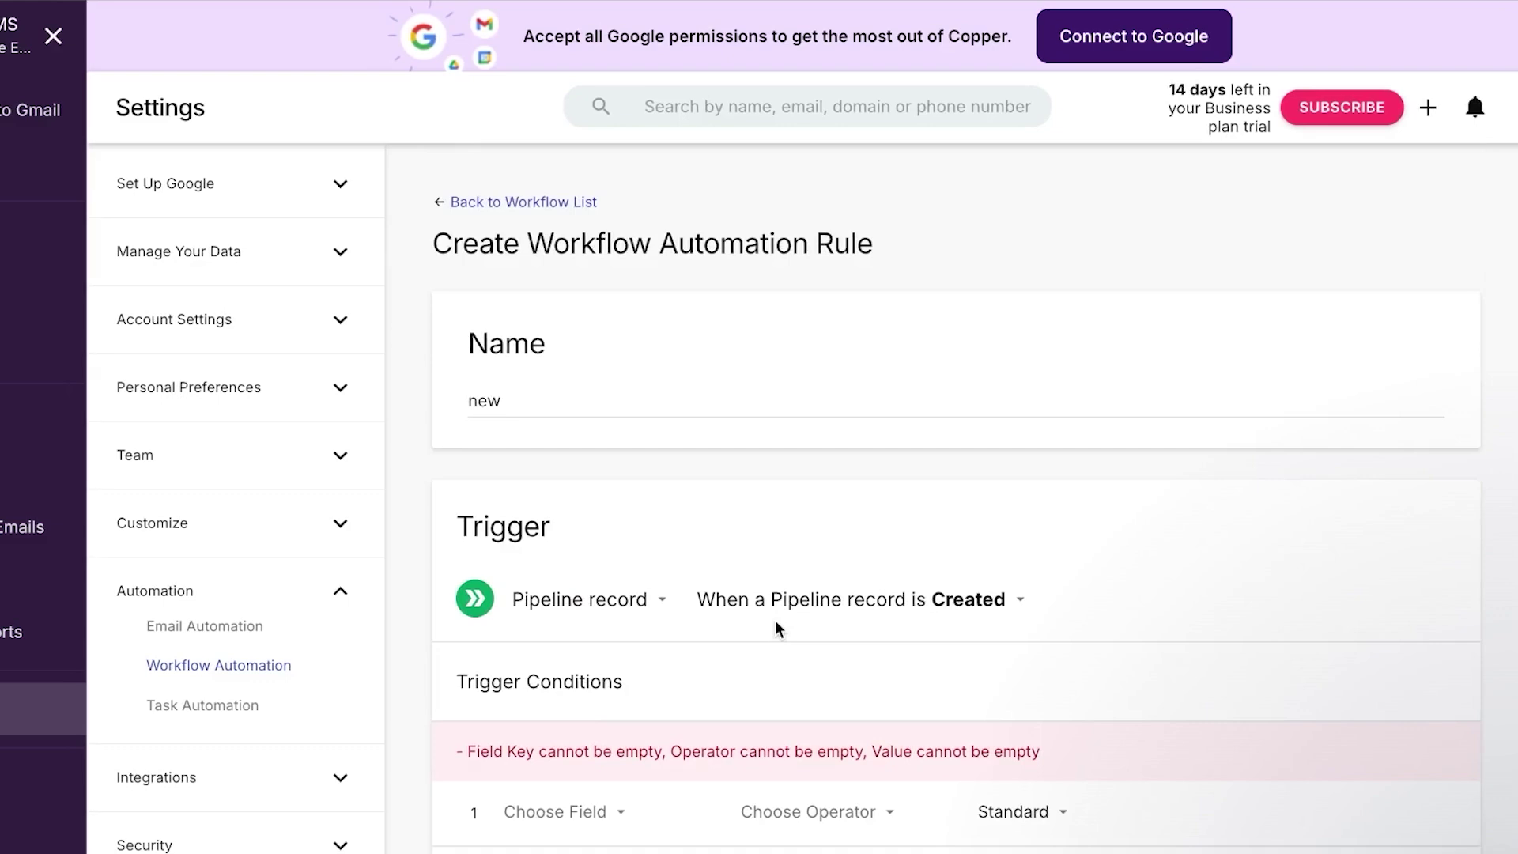
# Go to Forms and confirm leaving the unfinished workflow rule
pyautogui.click(158, 595)
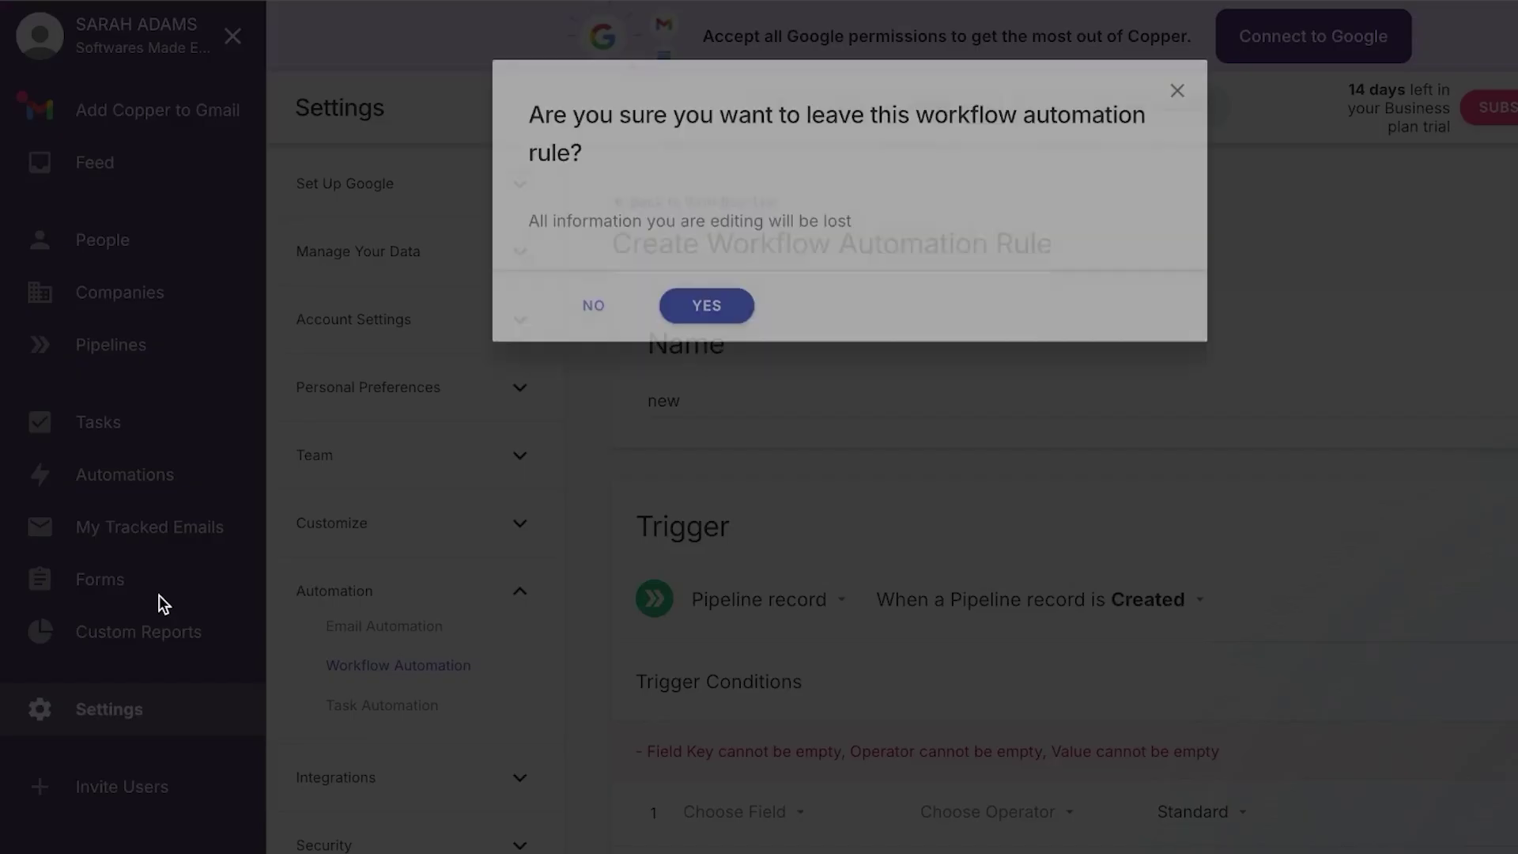
pyautogui.click(704, 305)
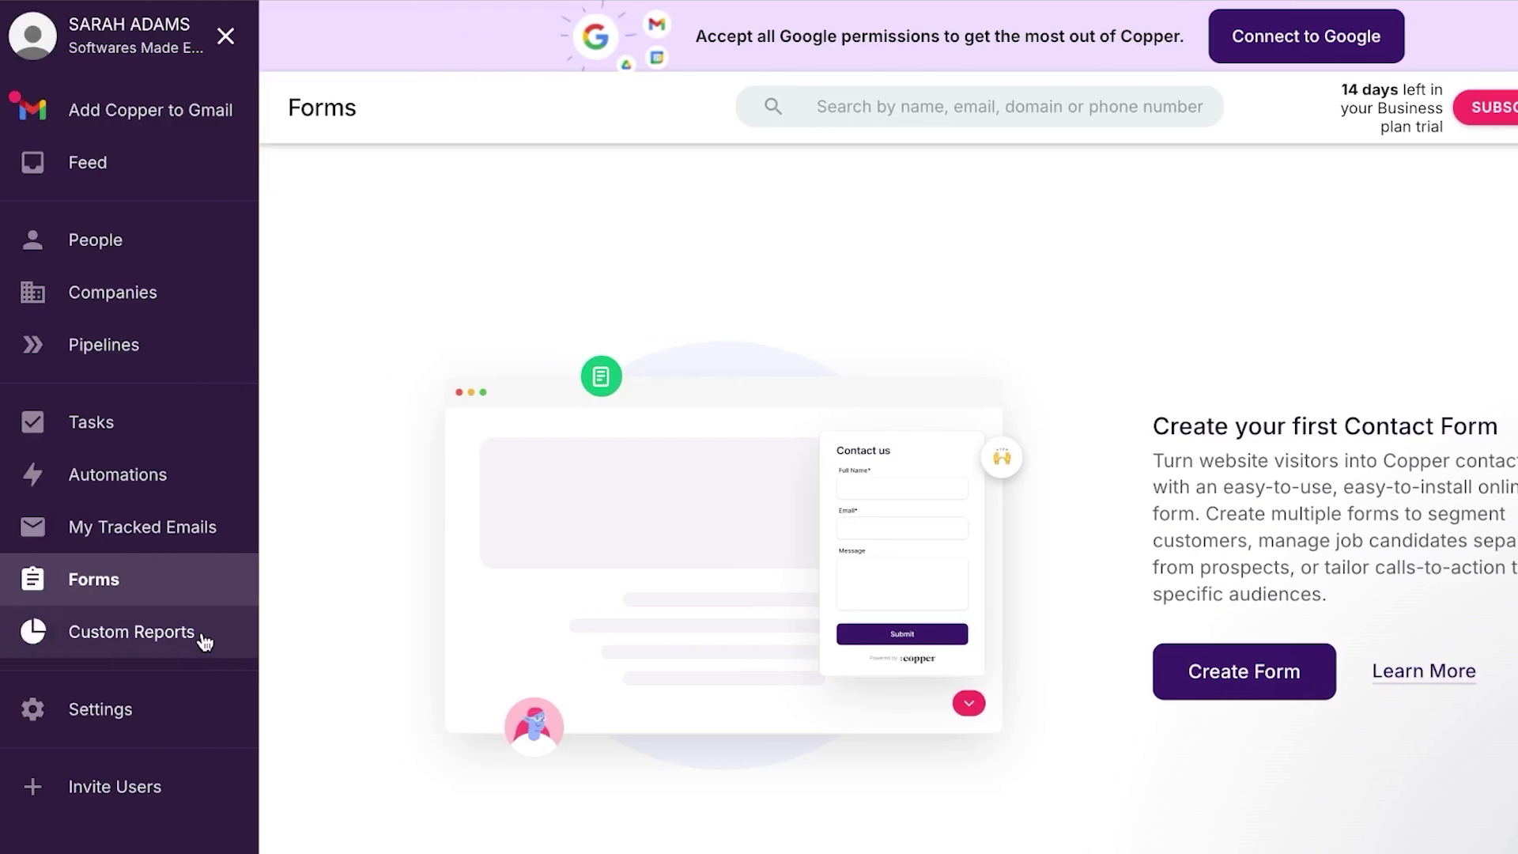
# Open Custom Reports, then bring up the Invite new users form
pyautogui.click(43, 638)
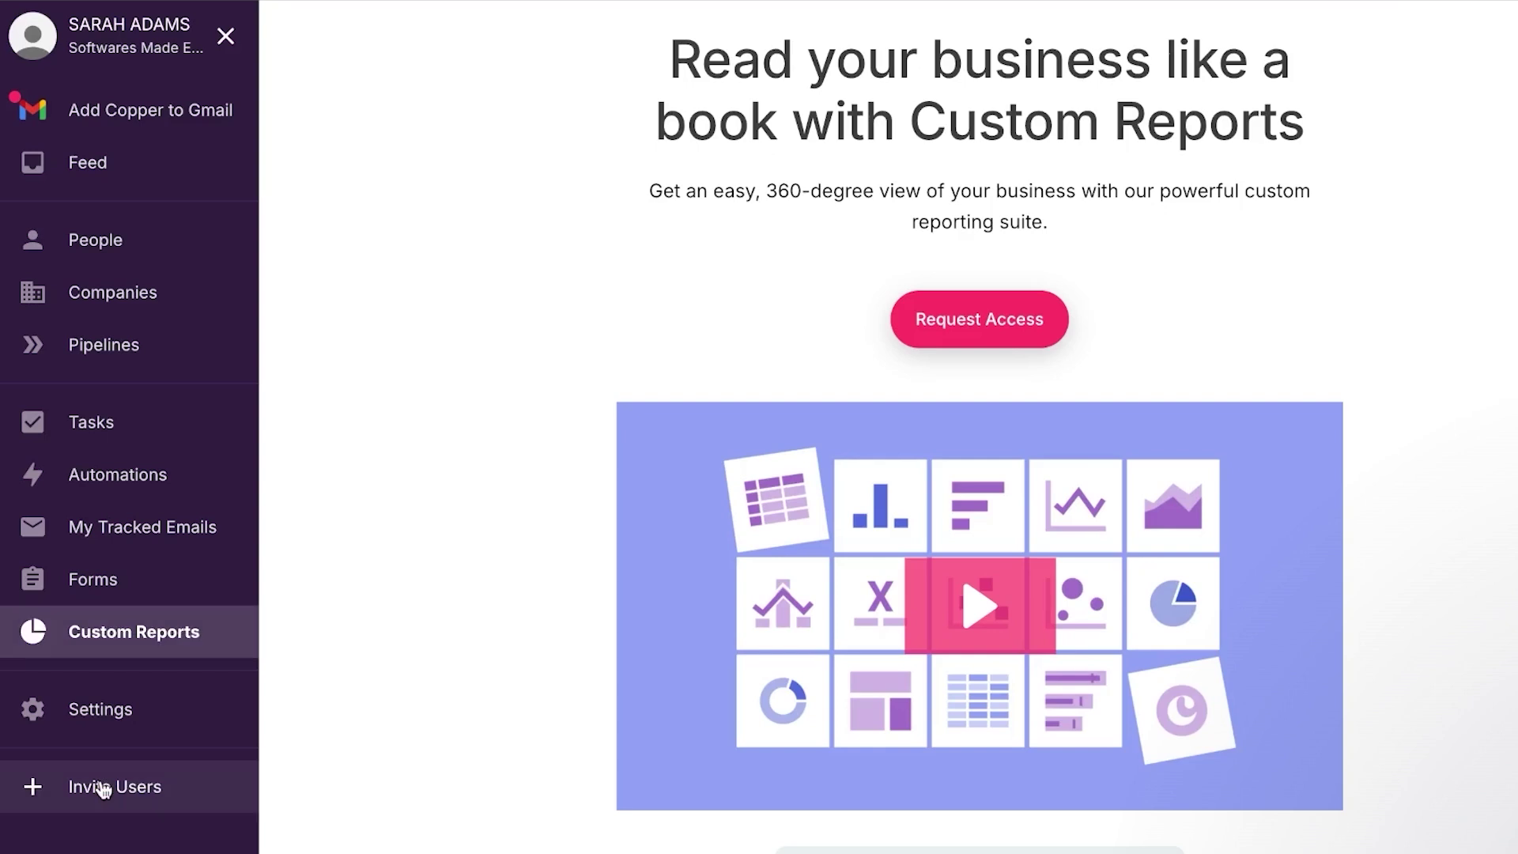
pyautogui.click(145, 790)
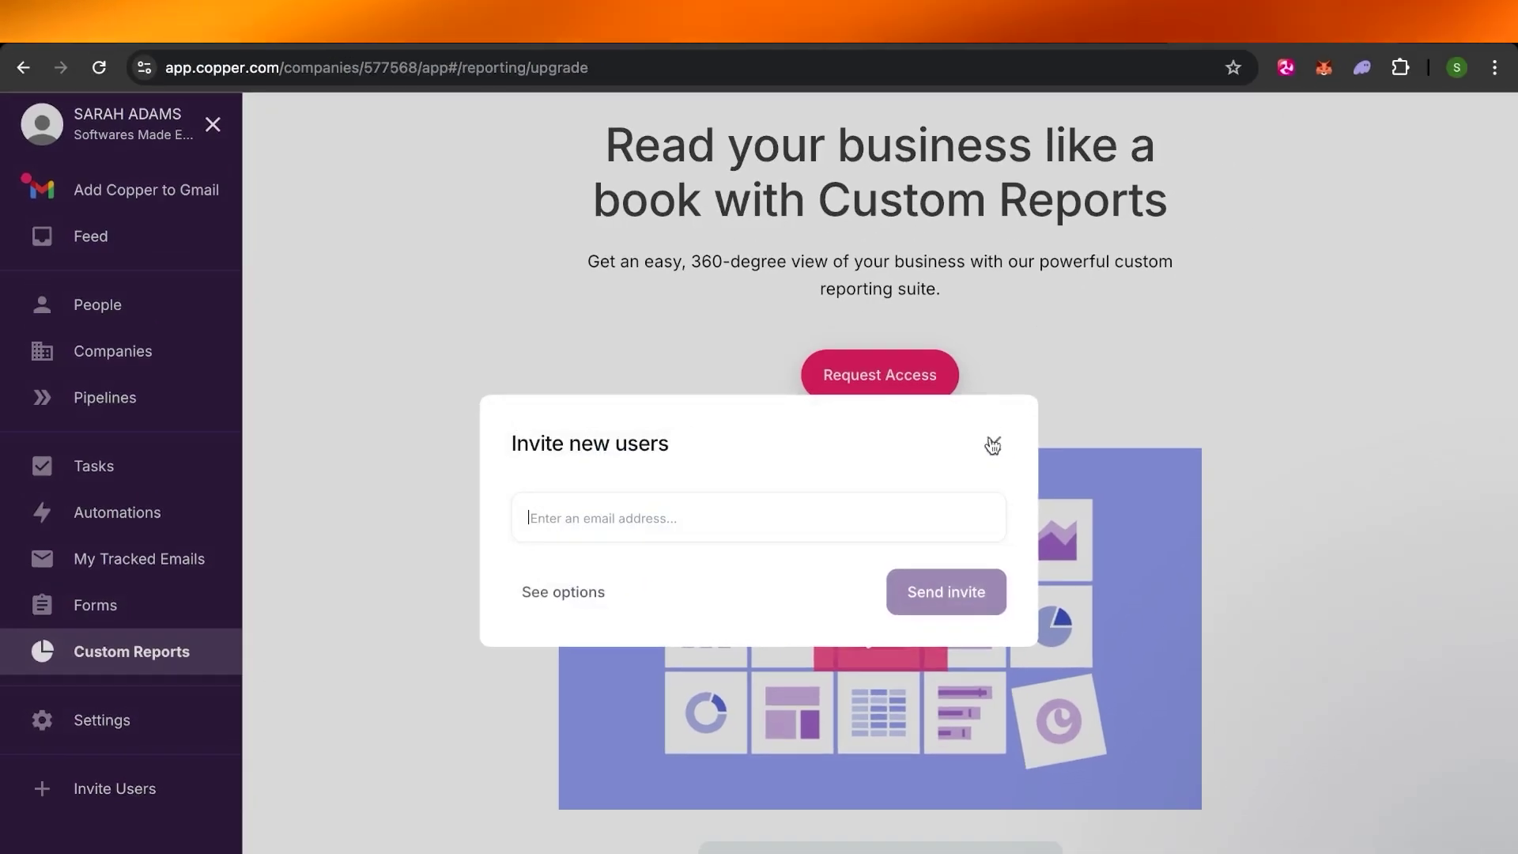
# Close the invite dialog without inviting anyone and browse the copper.com homepage
pyautogui.click(991, 445)
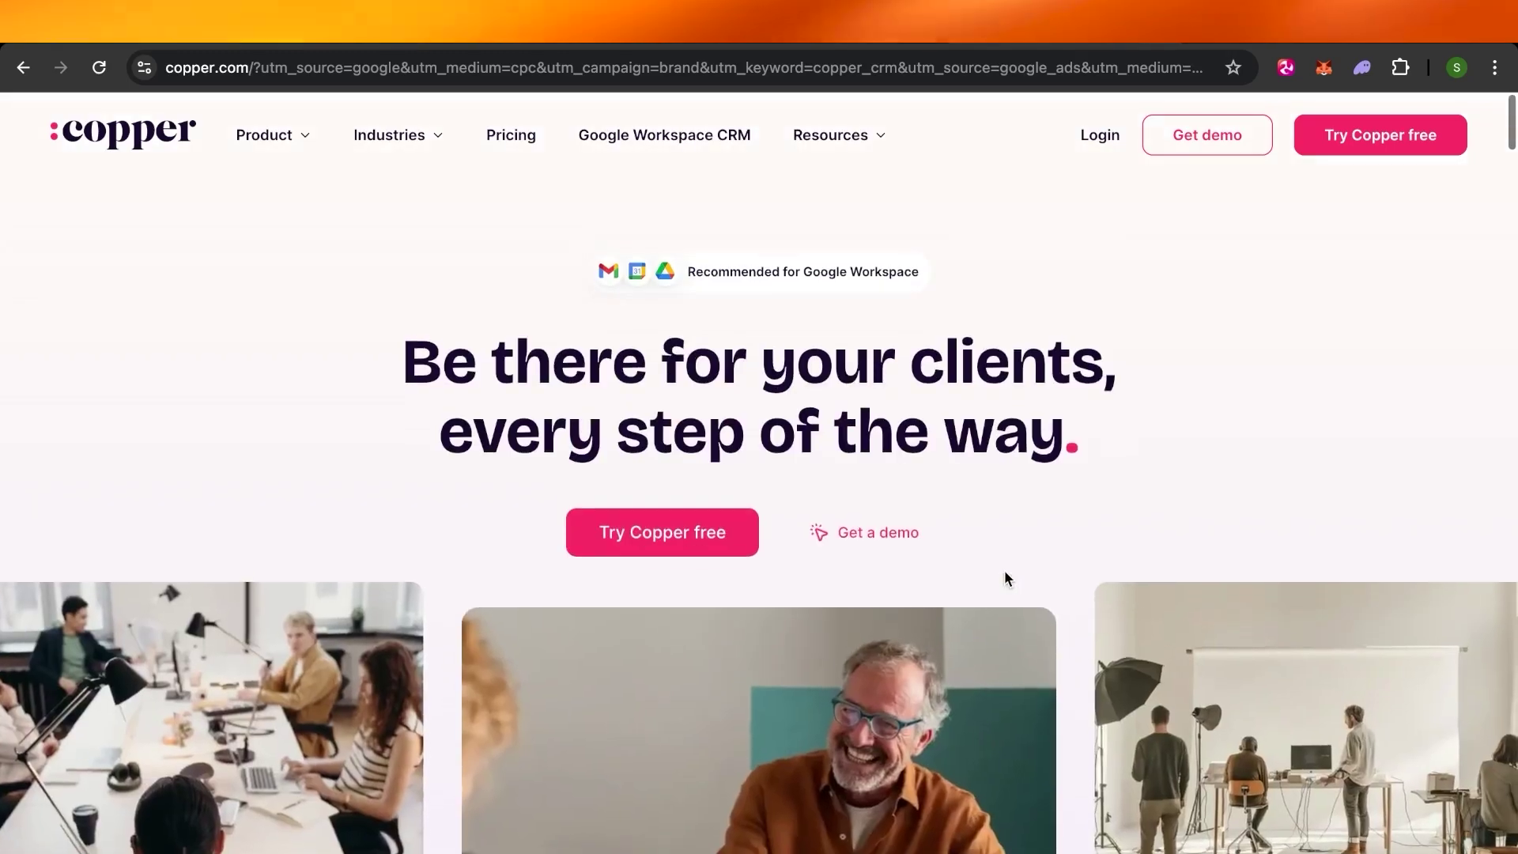
pyautogui.scroll(-20, 1006, 578)
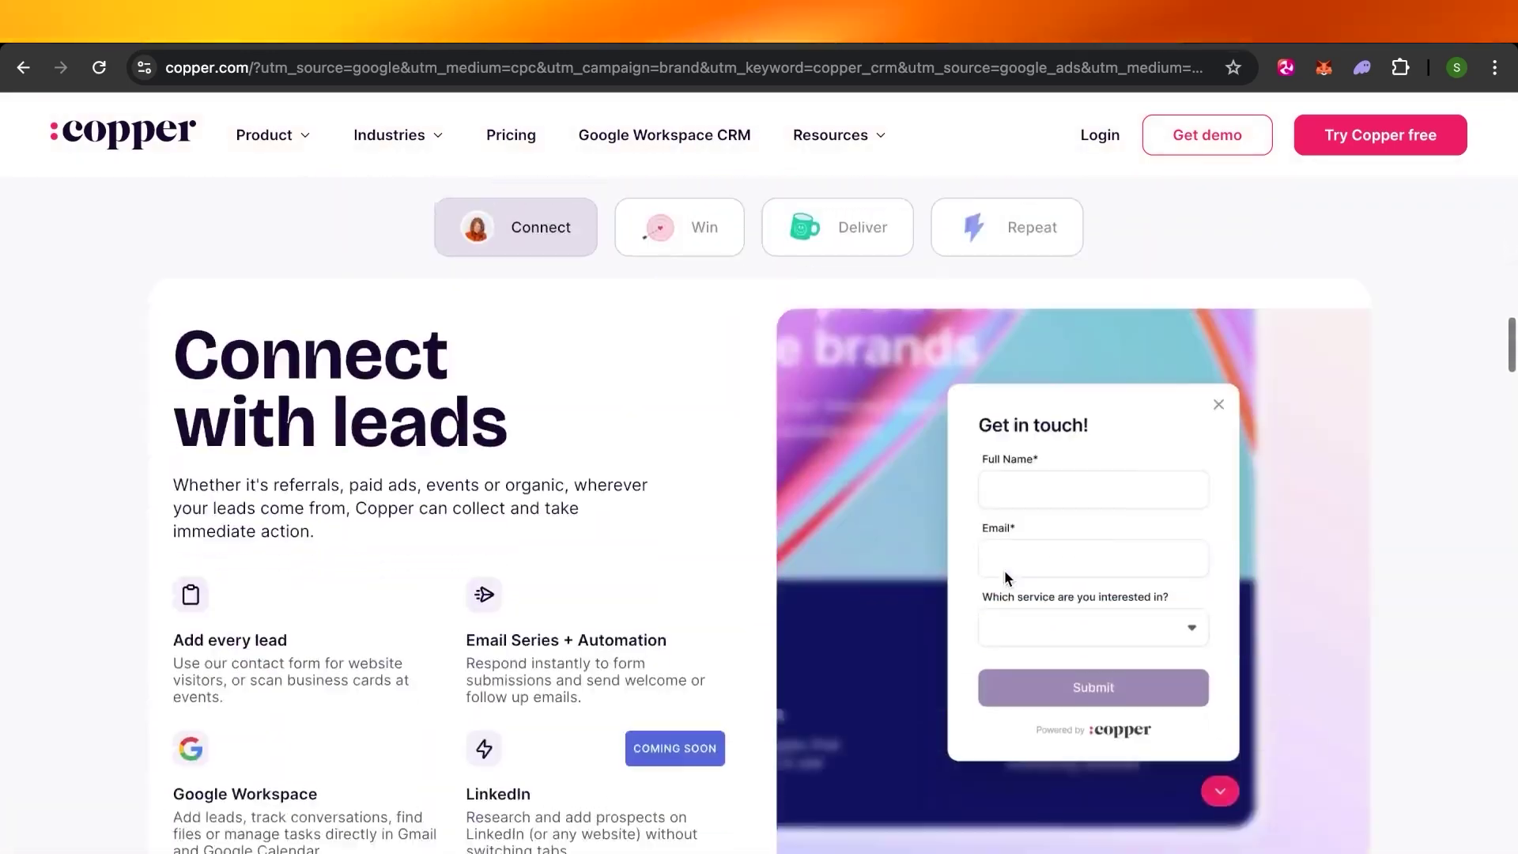
pyautogui.scroll(20, 1006, 579)
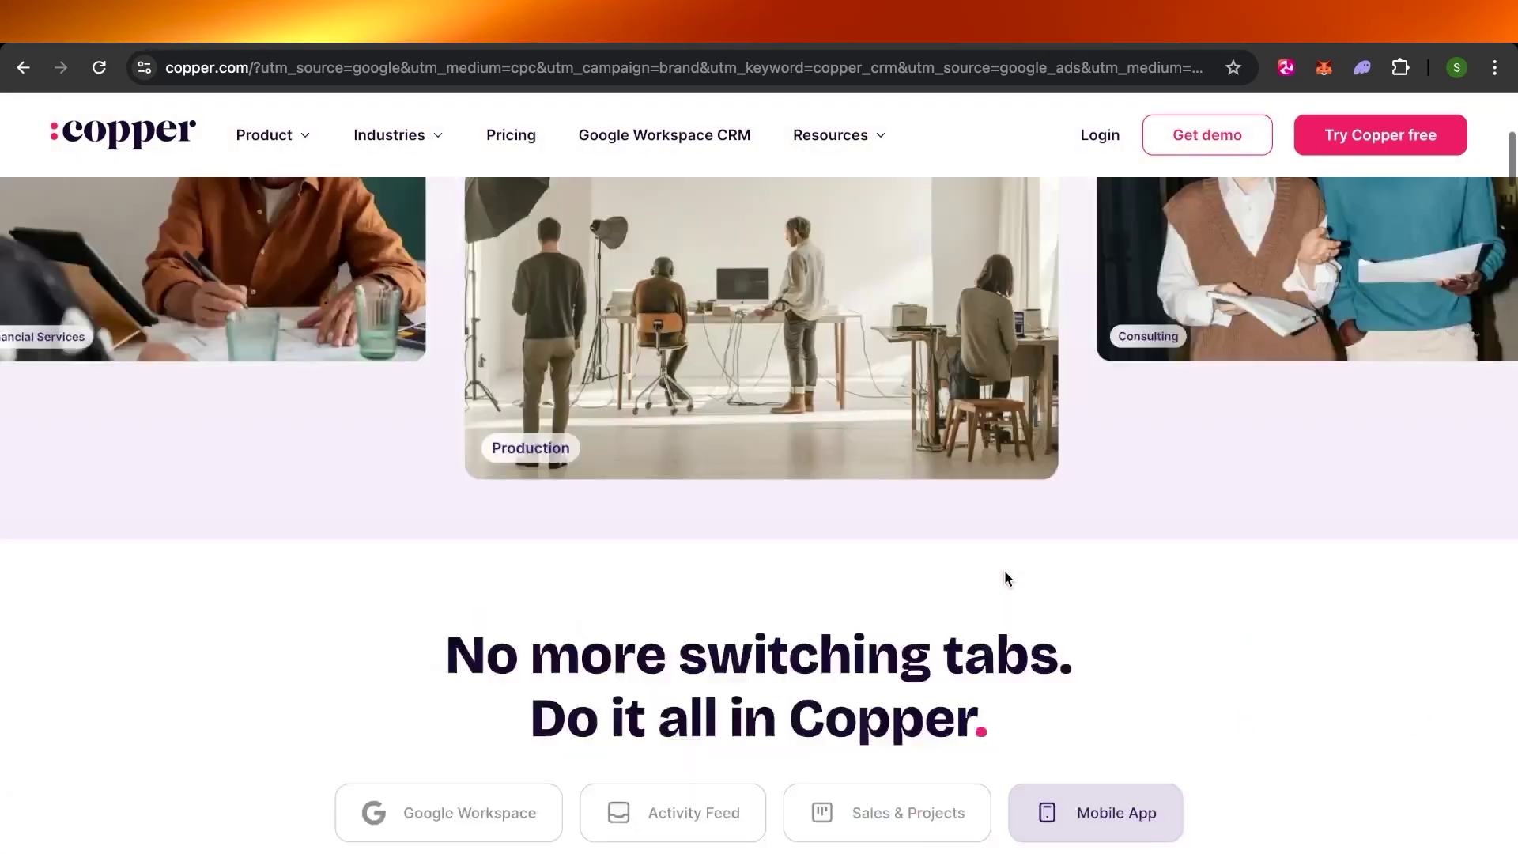